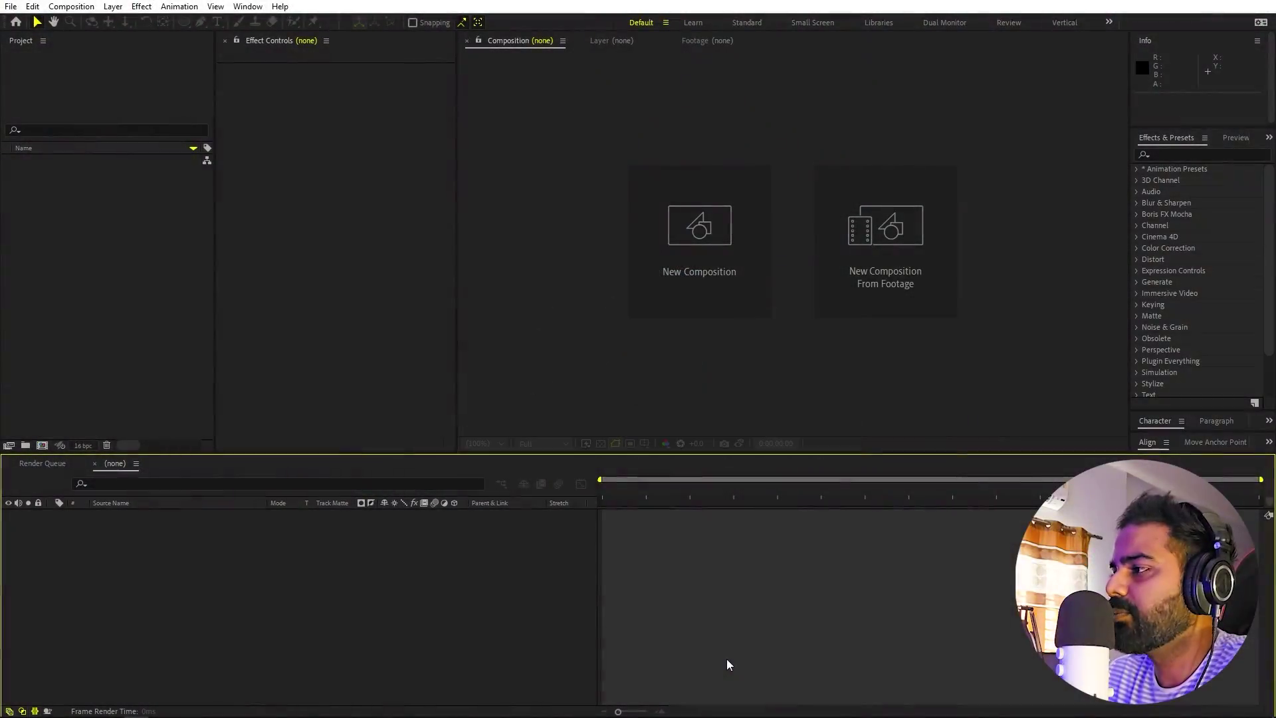
Step: Create a composition named Main at 1920x1080, 30 fps, with a duration of 0:00:20:00
left_click(71, 6)
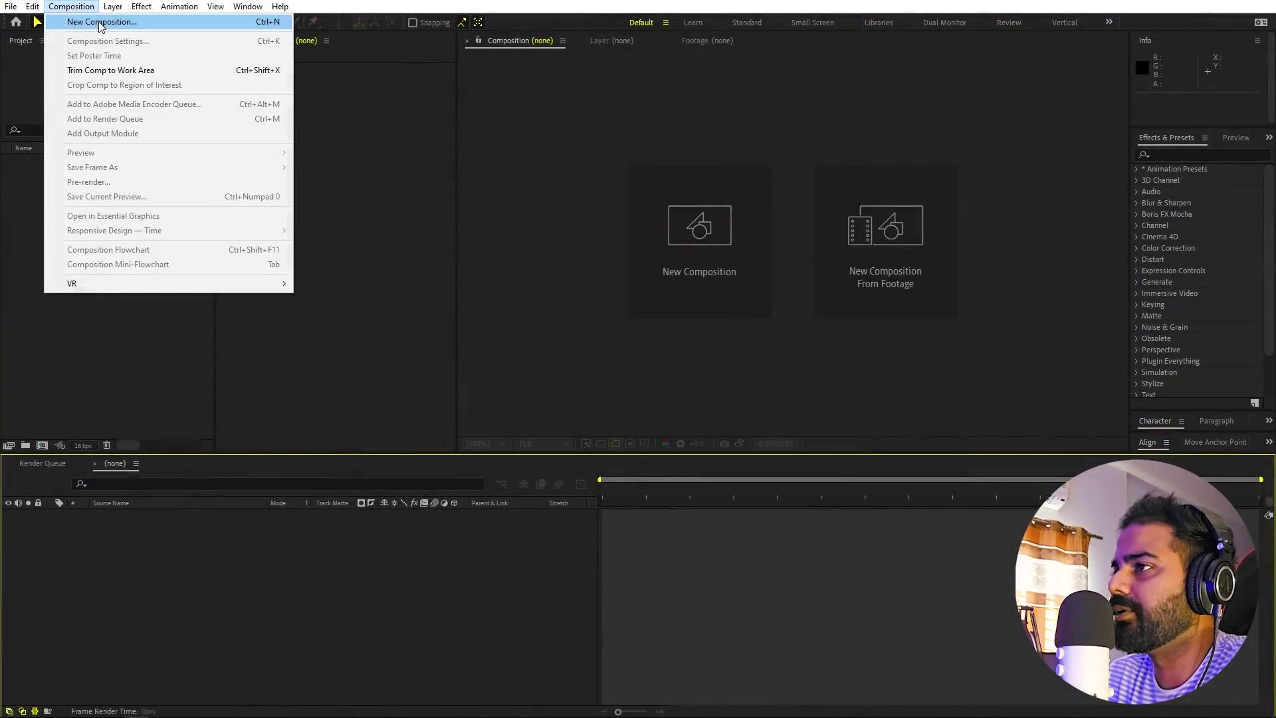
left_click(86, 22)
type("Main")
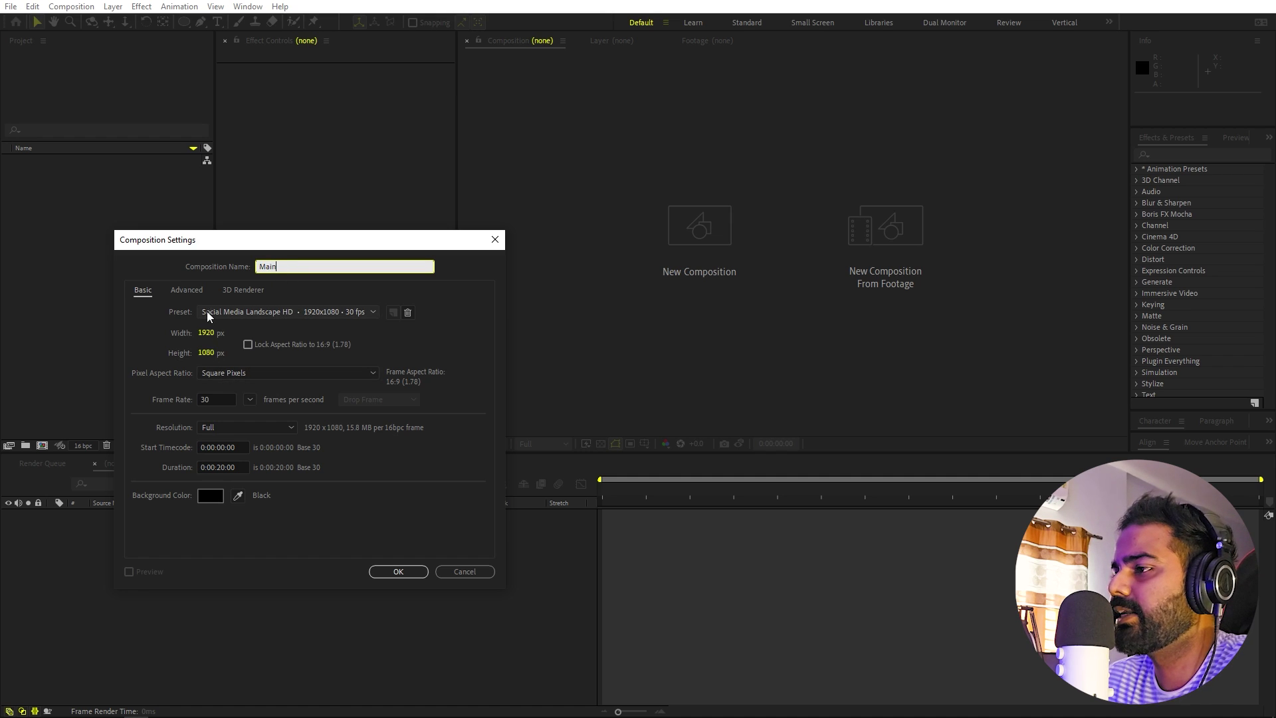
left_click(399, 572)
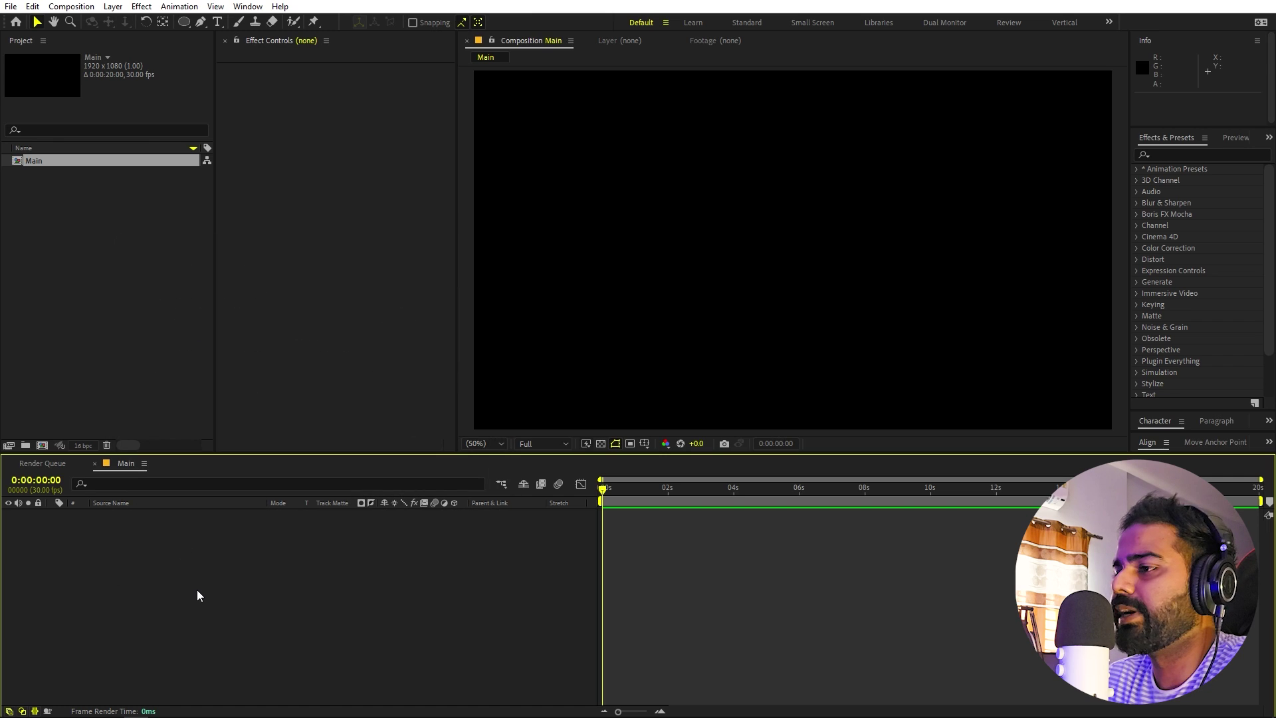
Step: Add a full-frame white solid layer to the Main composition
right_click(196, 616)
mouse_move(263, 457)
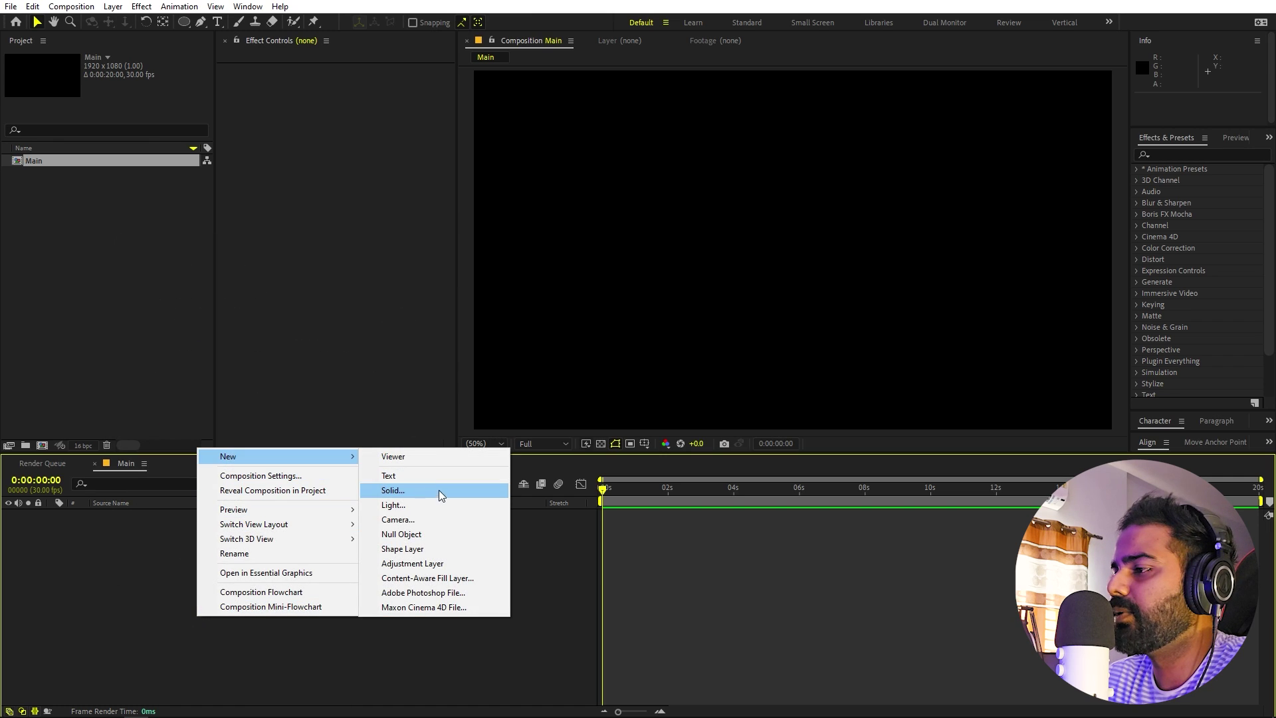
left_click(421, 489)
left_click(444, 387)
Step: Apply Gradient Ramp to the white solid, running from its lower-left corner to about 2032, -148 beyond the upper-right corner
left_click(1190, 154)
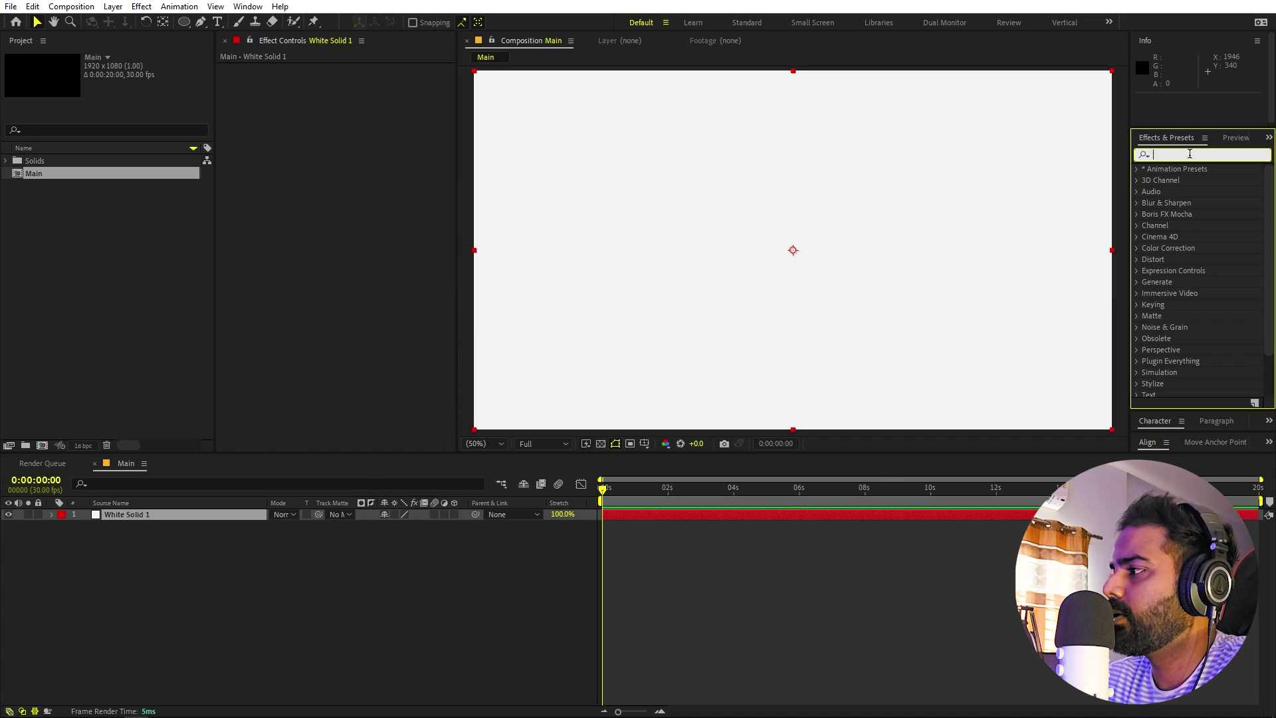
type("gradi")
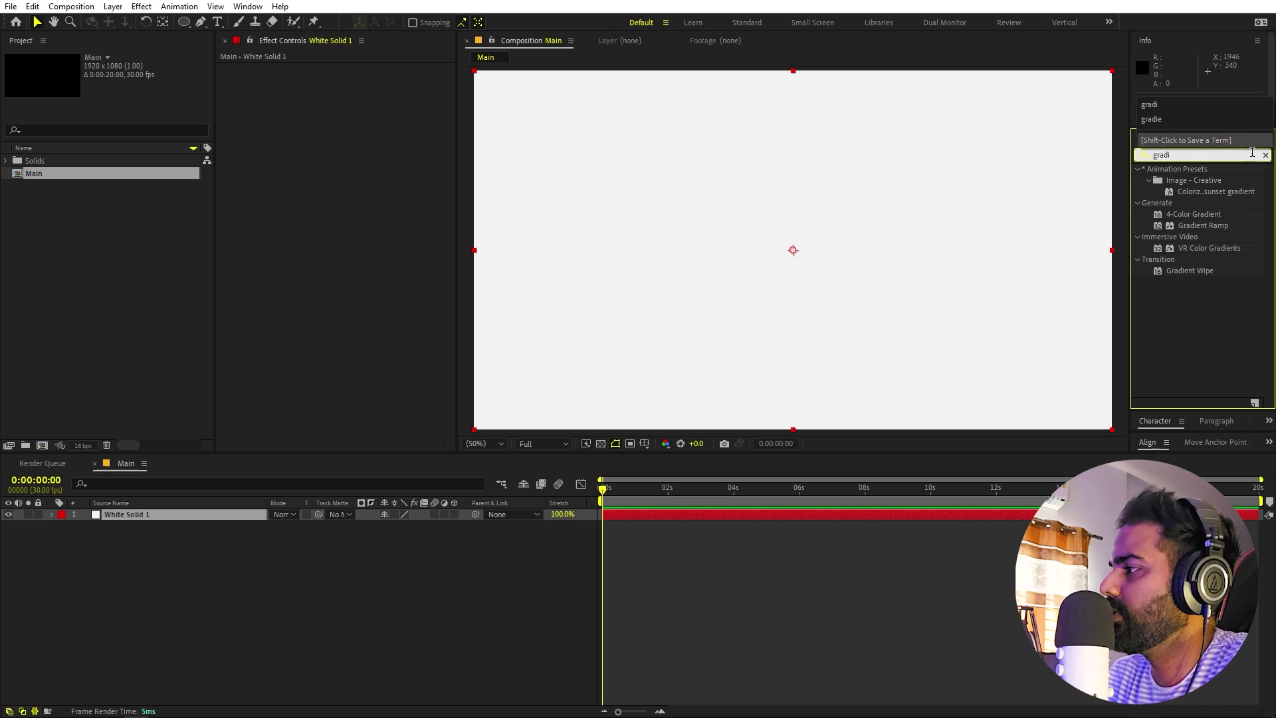
left_click_drag(1203, 225, 205, 526)
scroll(783, 148, "down", 2)
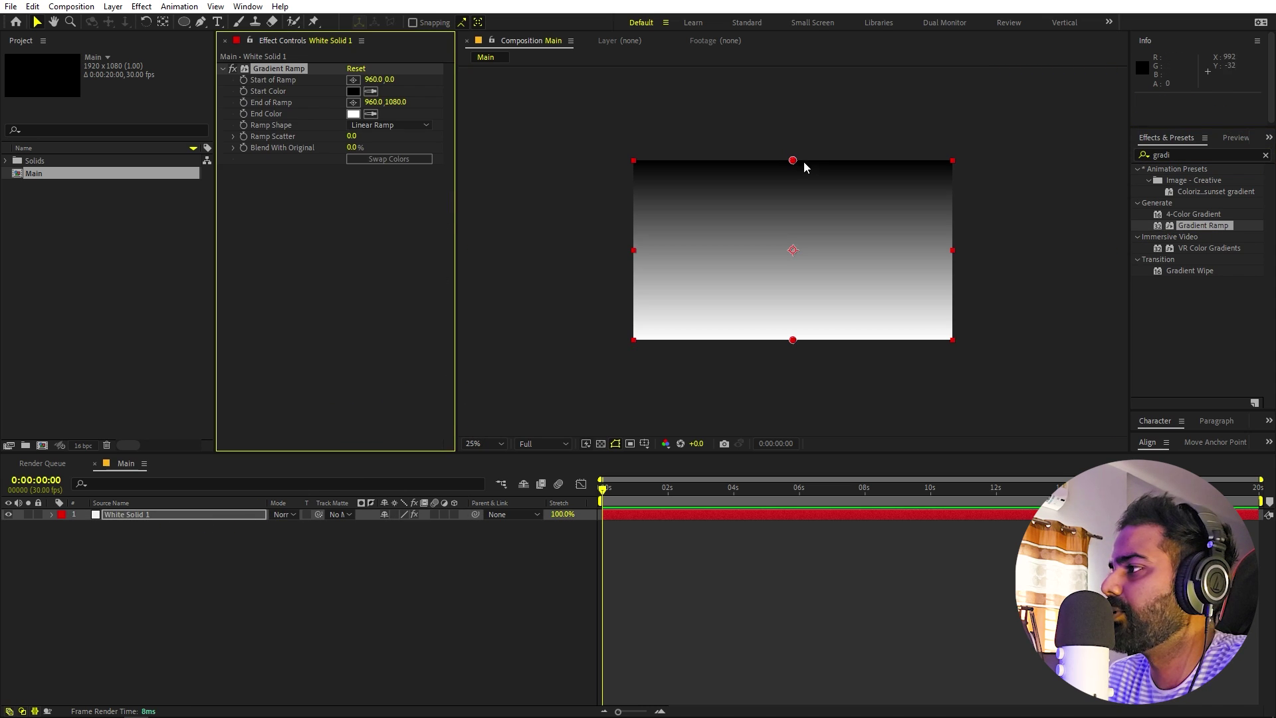
left_click_drag(795, 160, 635, 338)
left_click_drag(793, 340, 972, 135)
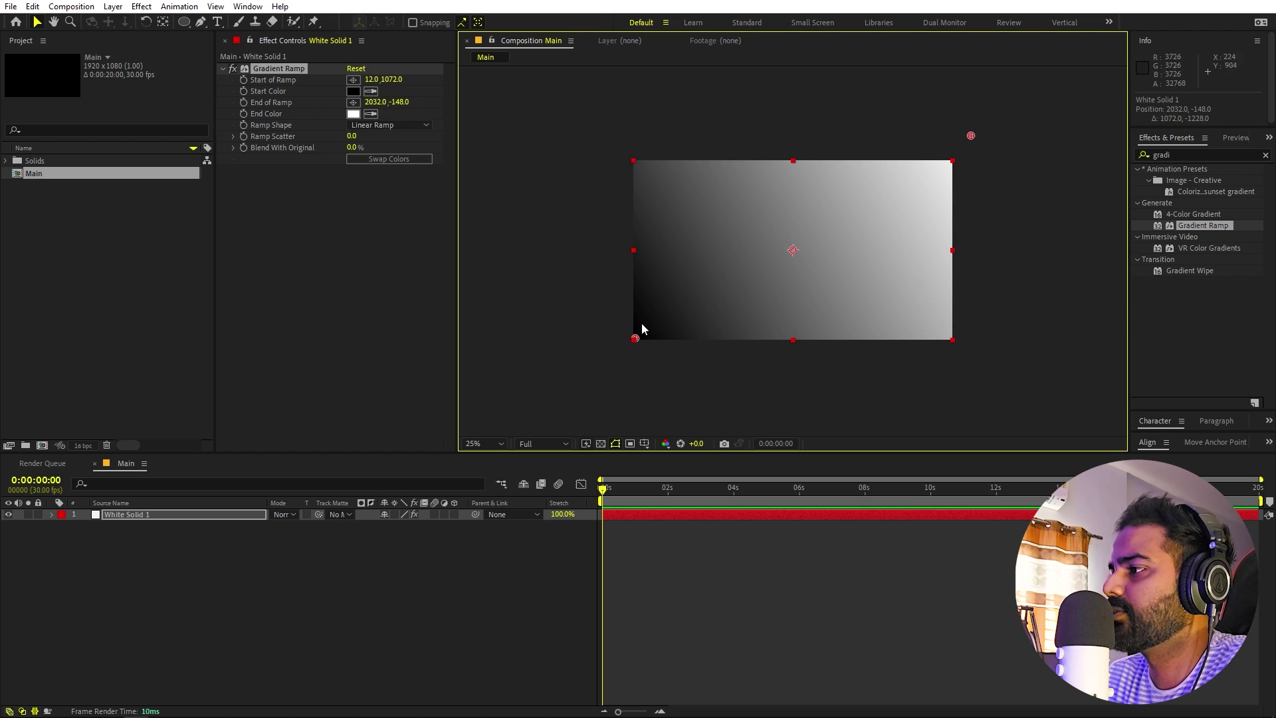
Step: Set the ramp's start color to near-black 0B0B0B and its end color to light gray
left_click(353, 91)
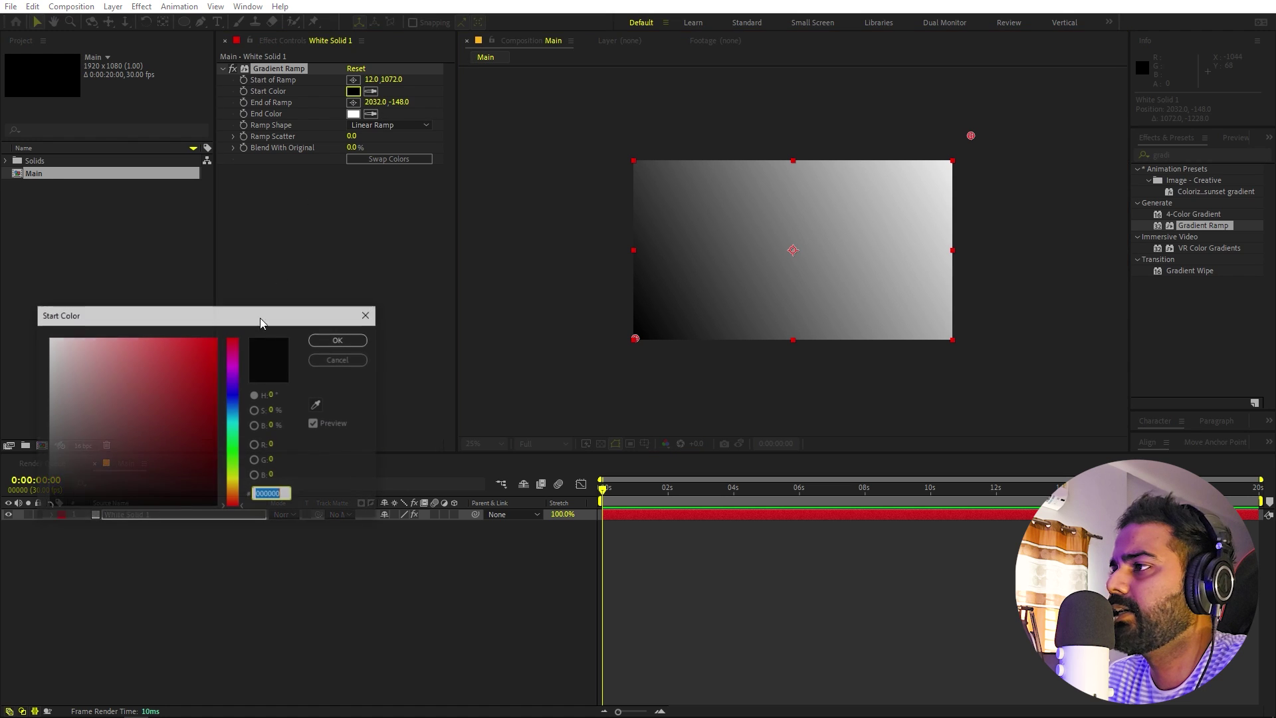
left_click_drag(60, 494, 35, 506)
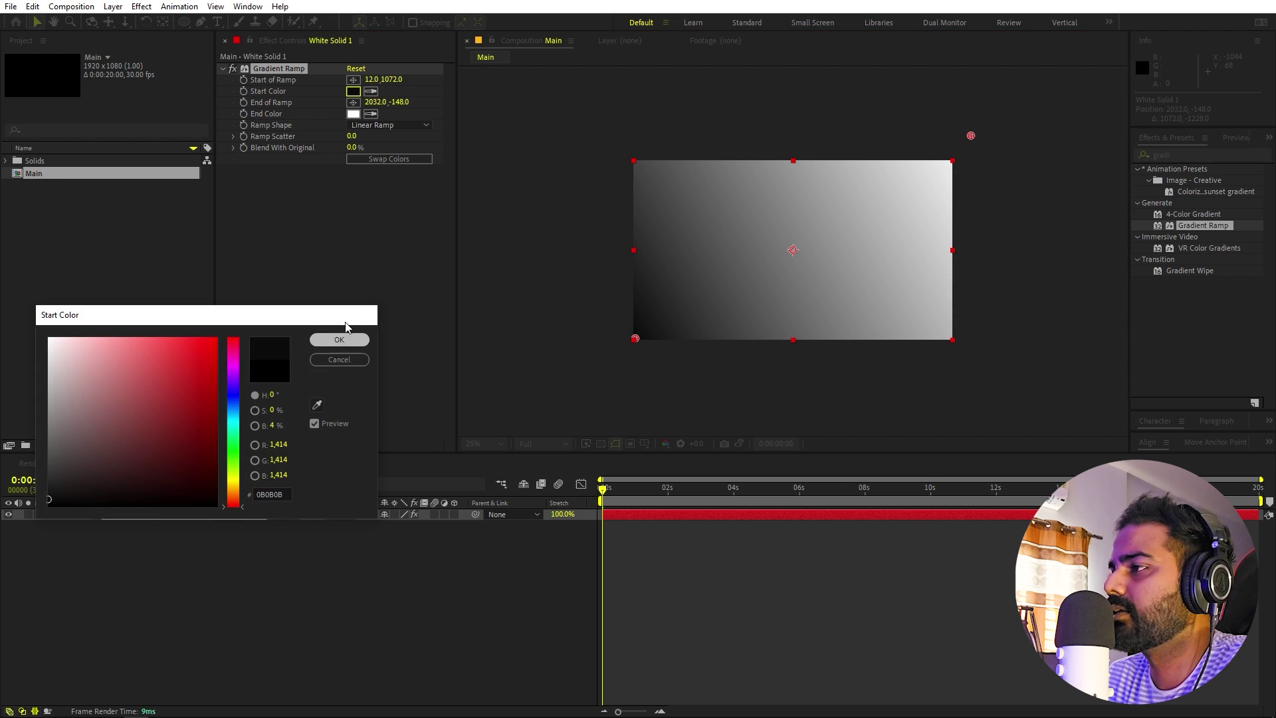
left_click(339, 340)
left_click(353, 114)
left_click_drag(72, 346, 17, 382)
left_click(339, 339)
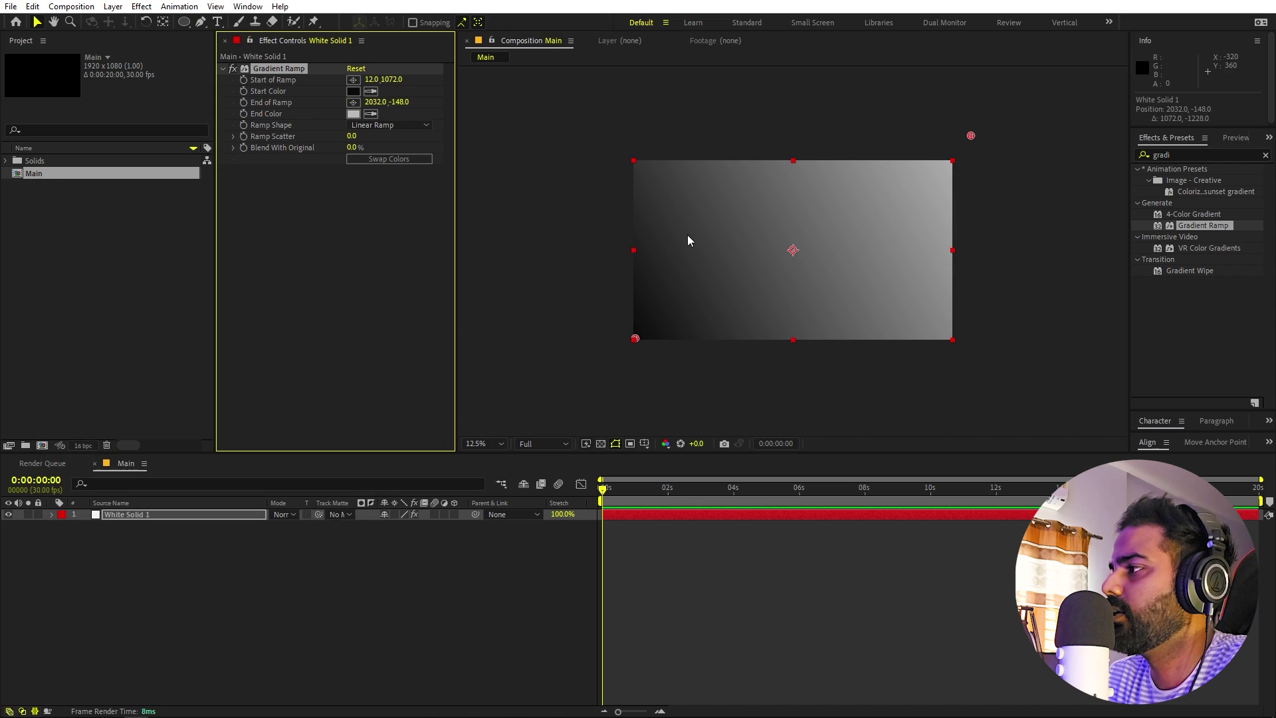
Step: Darken the gradient by moving the ramp's end point out to about 4720, -1868 and its start point to about 36, 1120
key("comma")
left_click_drag(881, 192, 1091, 61)
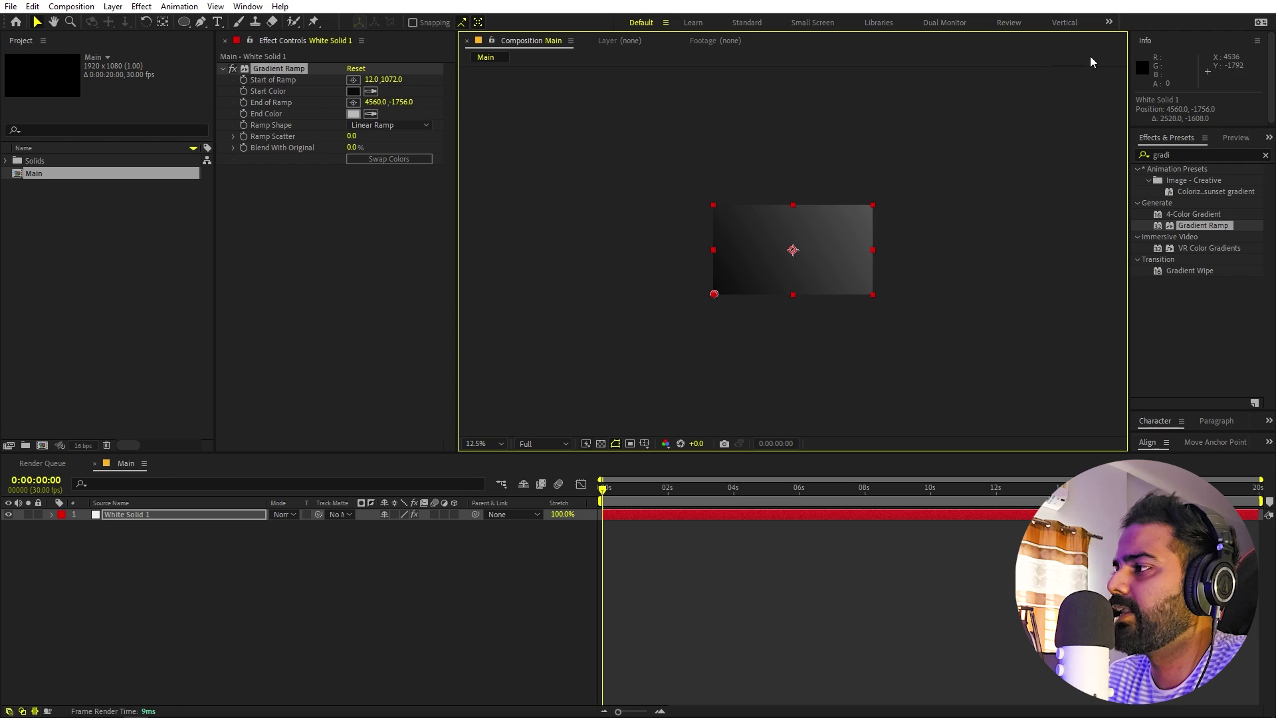
mouse_move(714, 294)
left_mouse_down()
mouse_move(744, 287)
mouse_move(716, 299)
left_mouse_up()
key("period")
key("period")
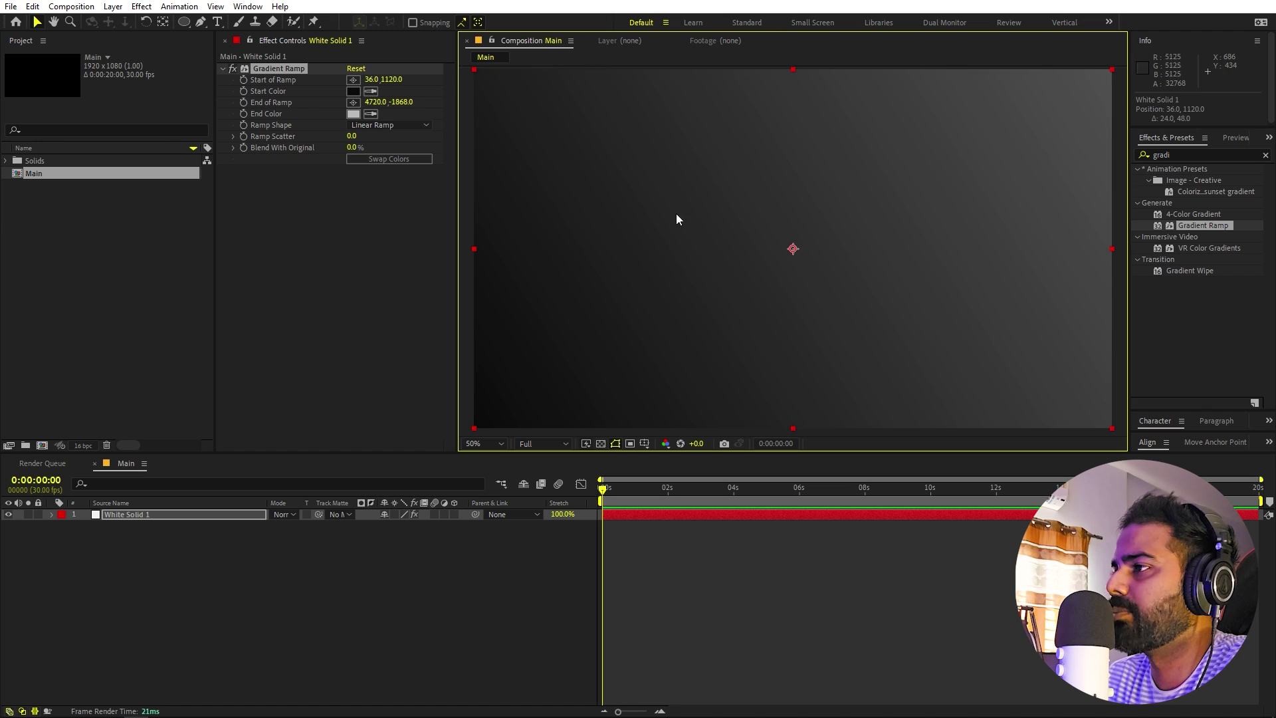
left_click(353, 91)
left_click(49, 494)
left_click_drag(48, 494, 38, 499)
left_click(334, 363)
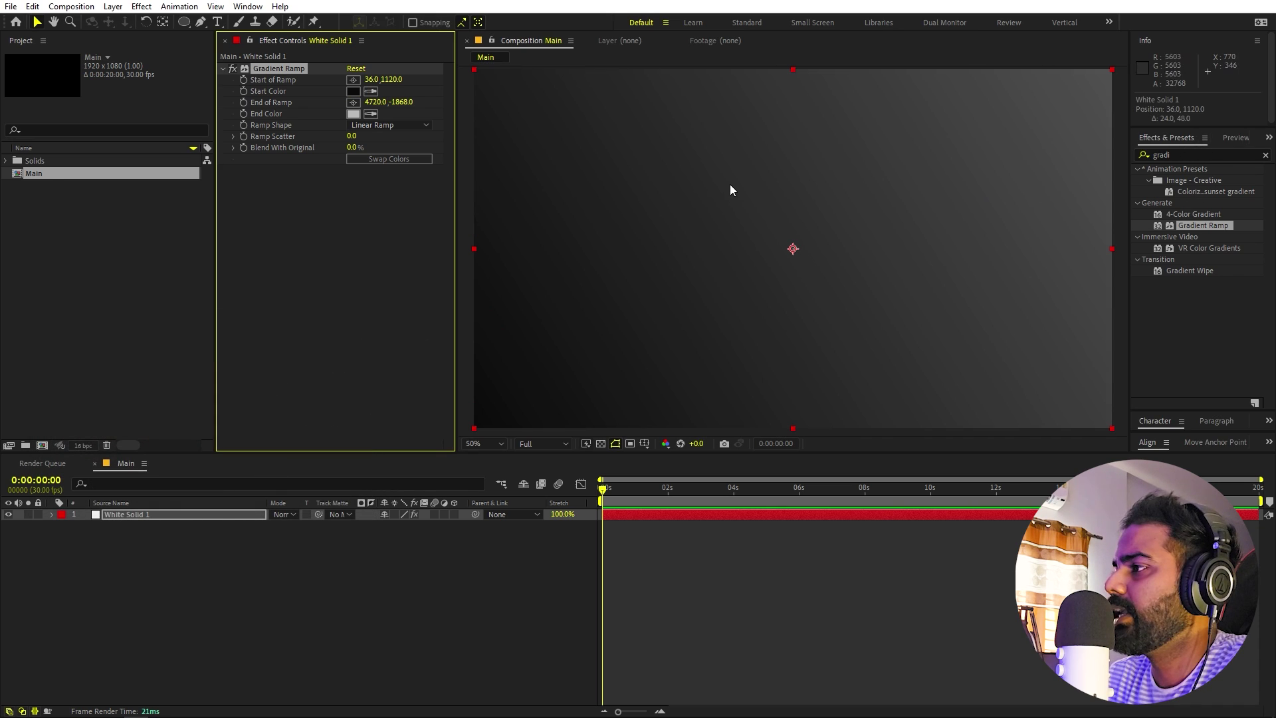
Step: Apply the Noise effect to the solid below Gradient Ramp and turn off Use Color Noise
key("period")
left_click_drag(724, 190, 798, 301)
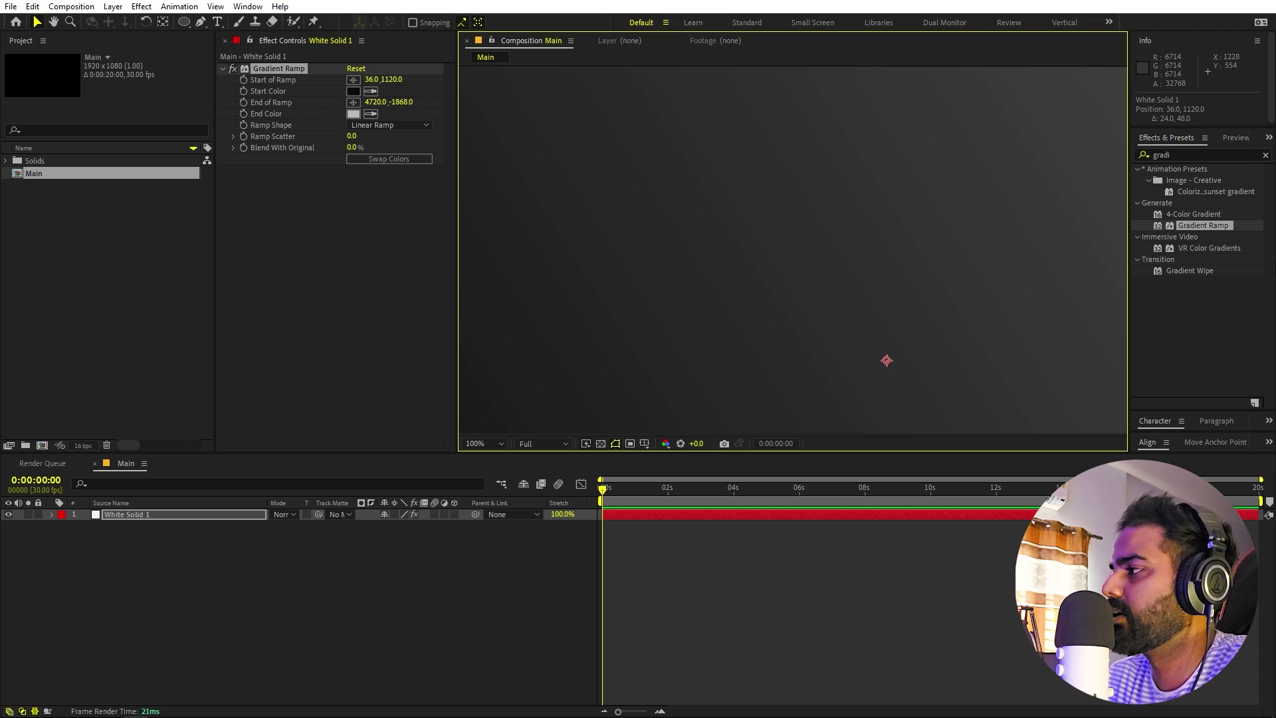
left_click(1213, 153)
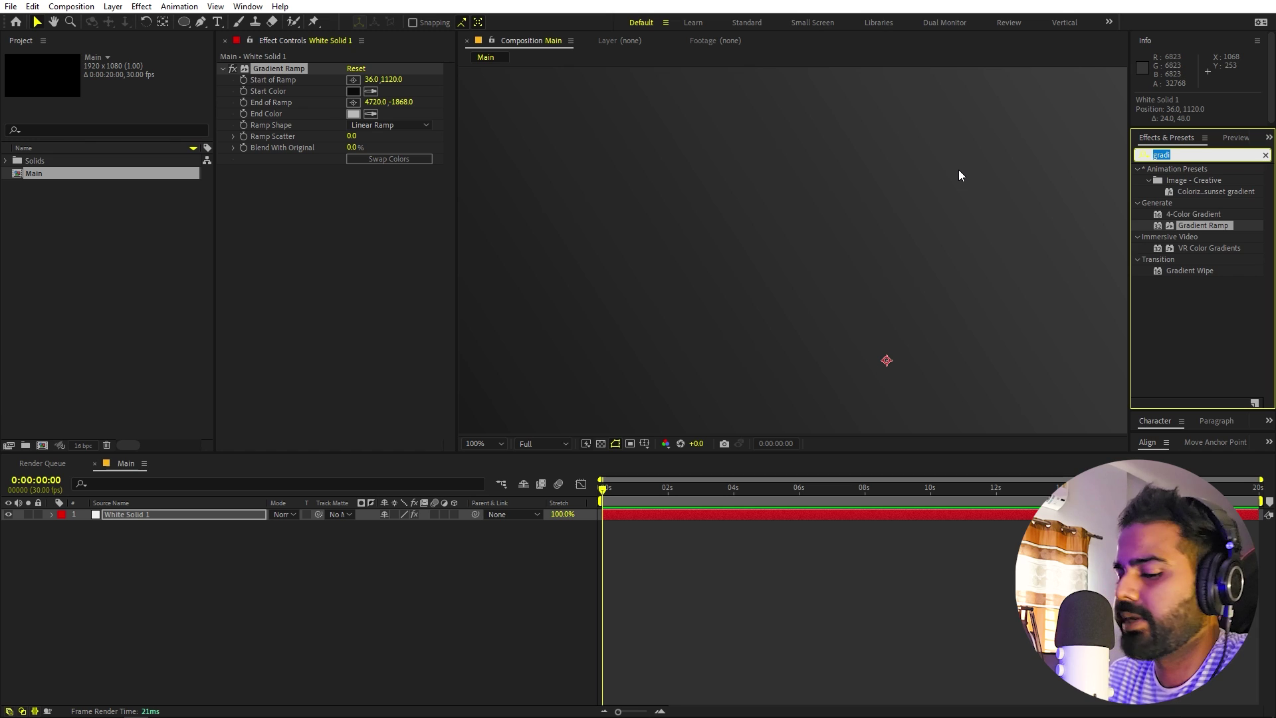
type("noise")
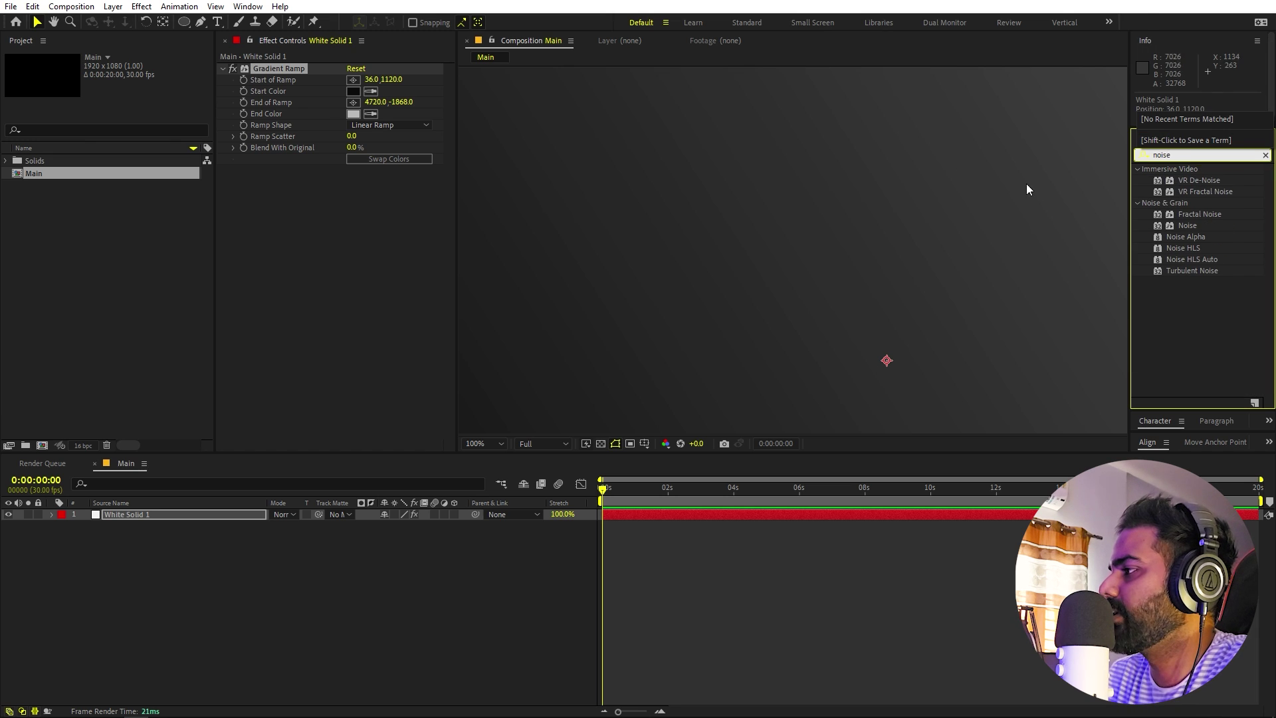
left_click_drag(1183, 224, 347, 215)
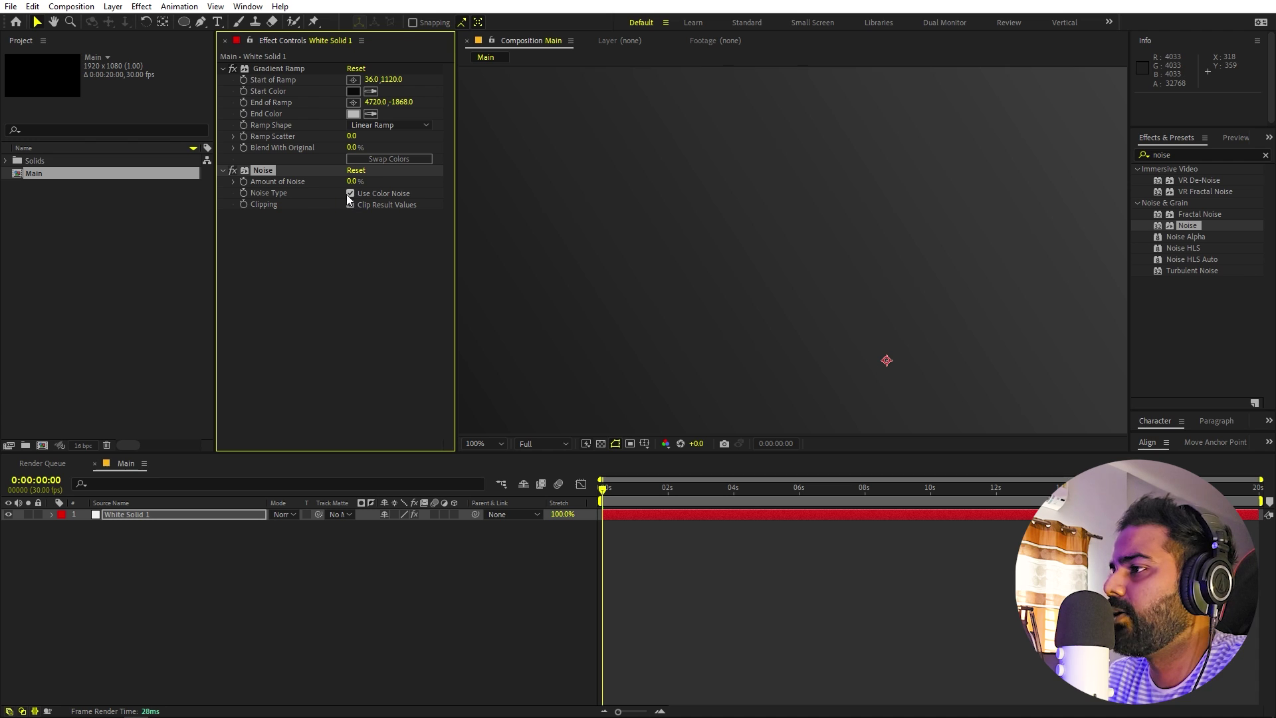
left_click(351, 193)
Step: Set the background solid's Amount of Noise to 1%
left_click(353, 182)
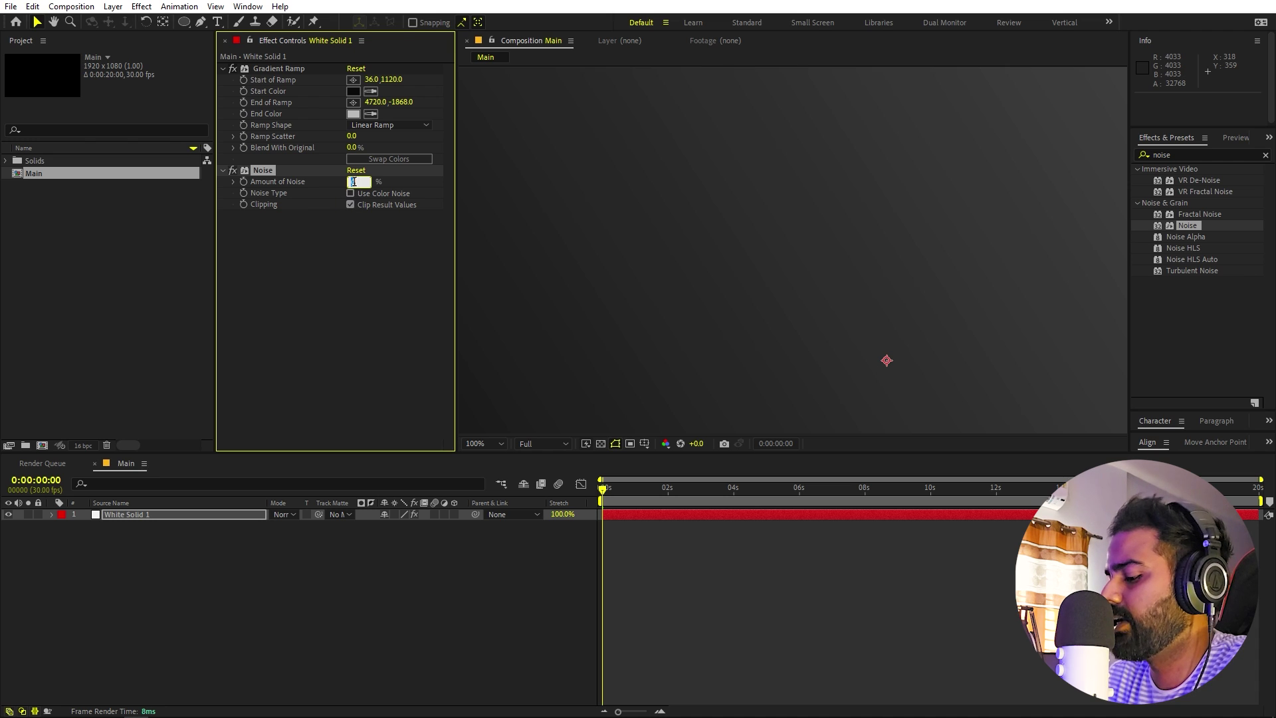
type("2")
key("Return")
scroll(773, 225, "up", 4)
left_click_drag(352, 180, 352, 183)
scroll(731, 272, "down", 6)
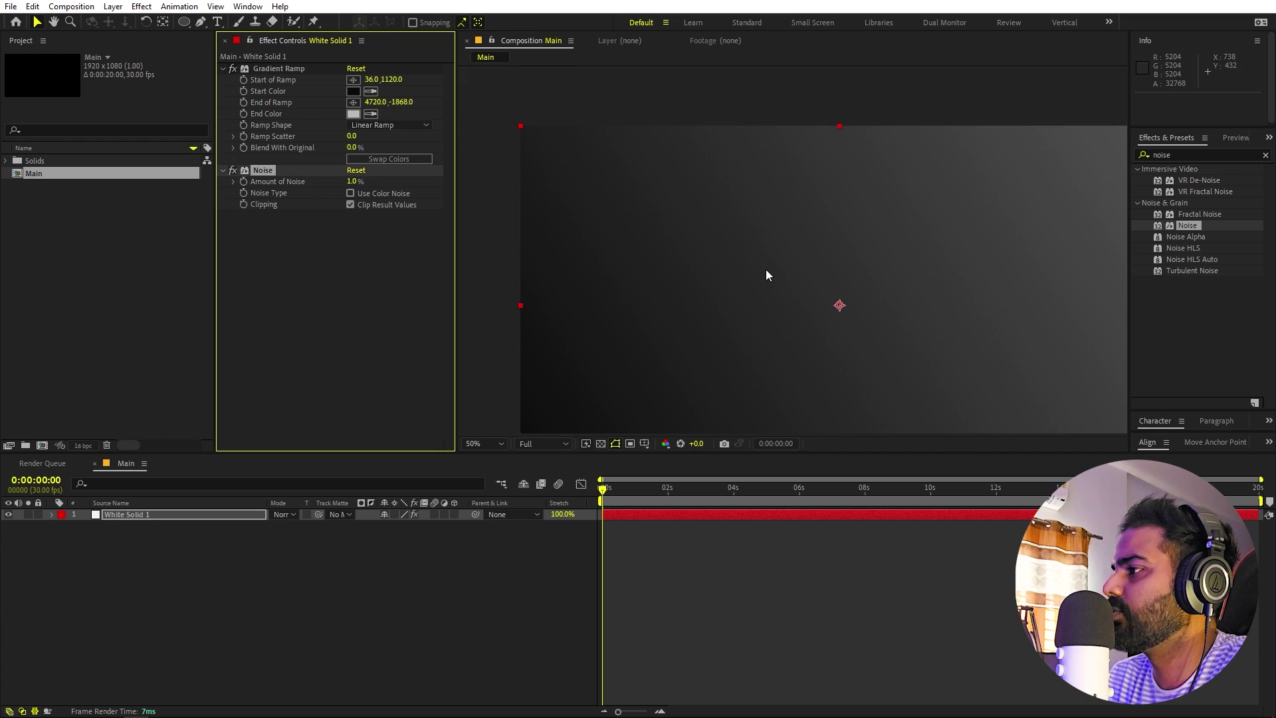
Step: Add a text layer reading LEARN and center it horizontally and vertically in the composition
left_click(484, 443)
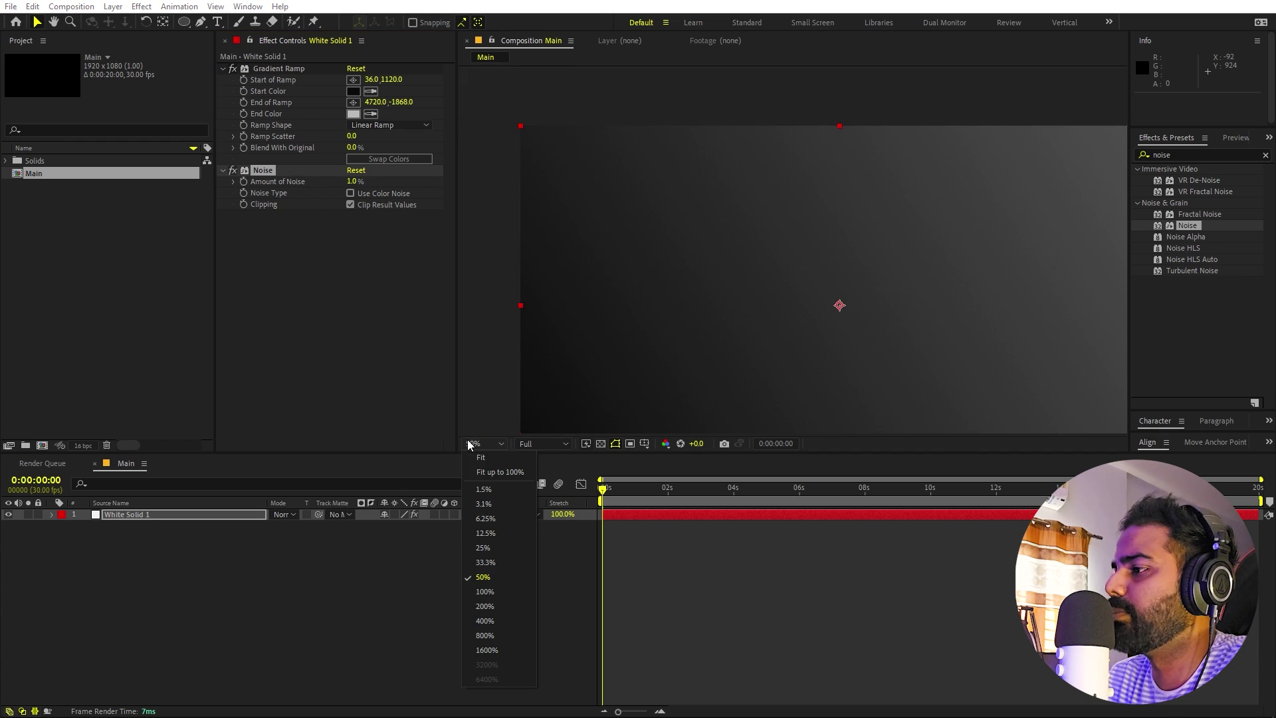
left_click(482, 474)
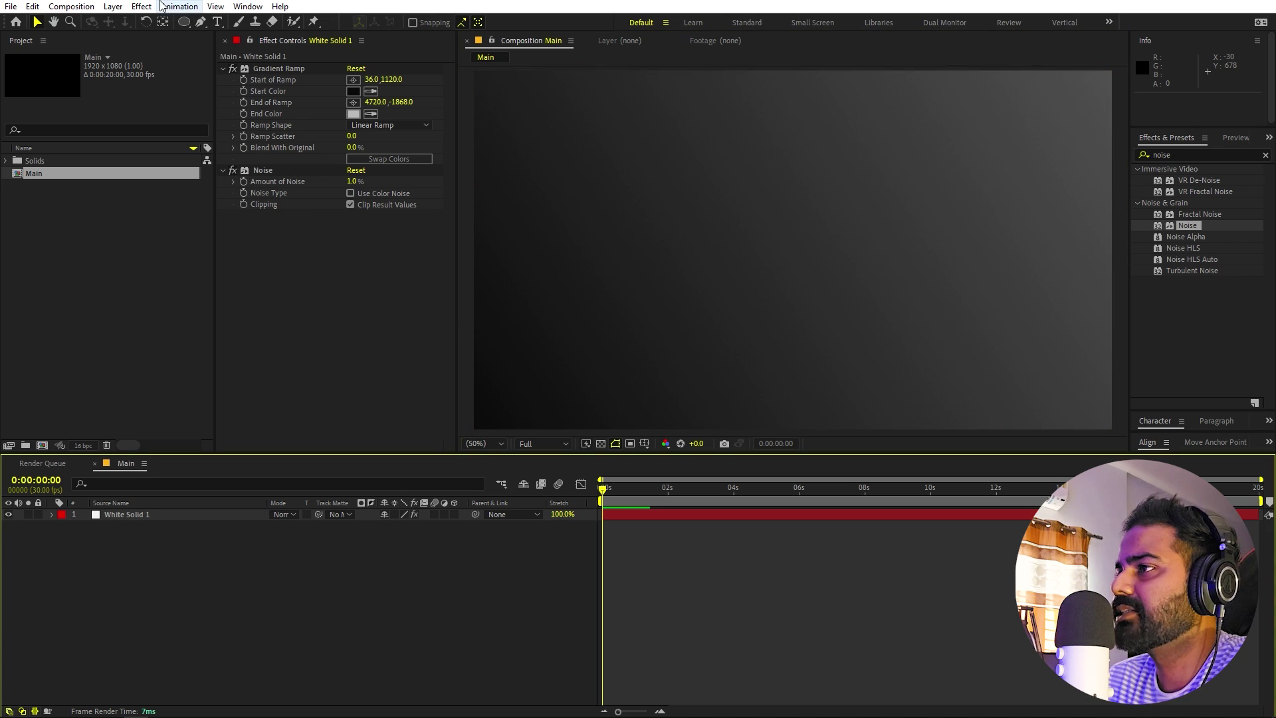
left_click(219, 24)
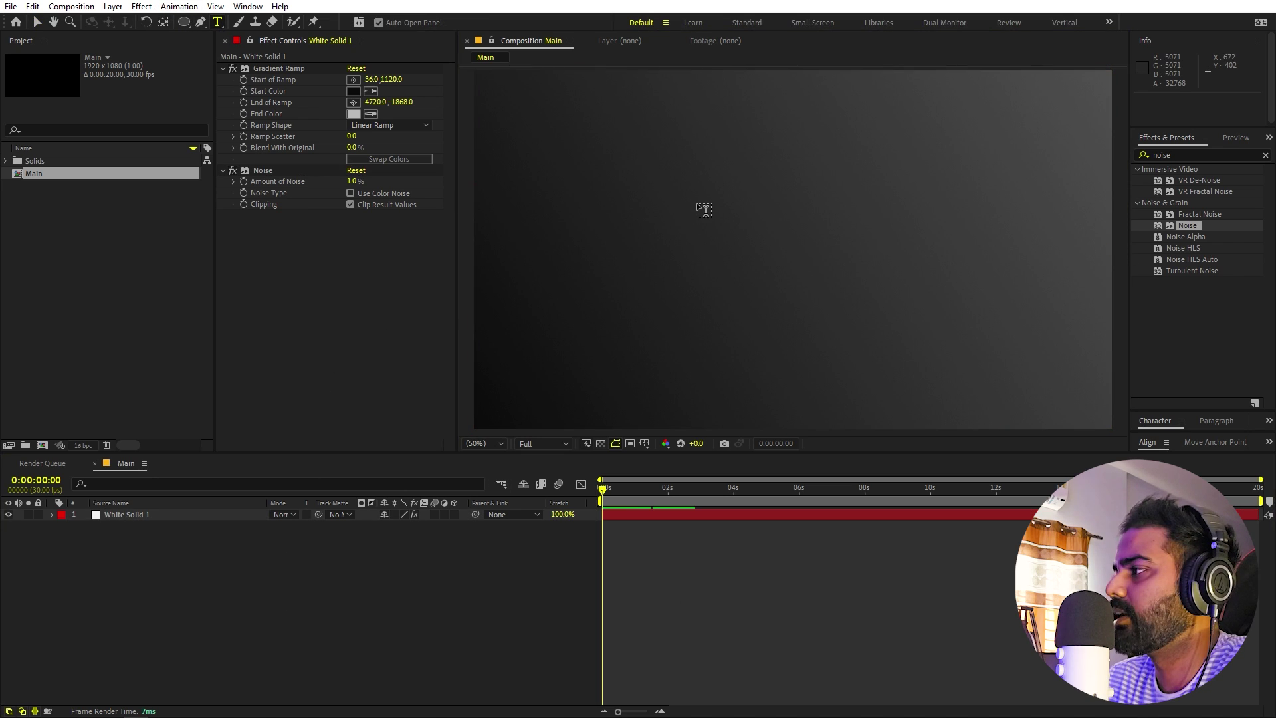
left_click(698, 211)
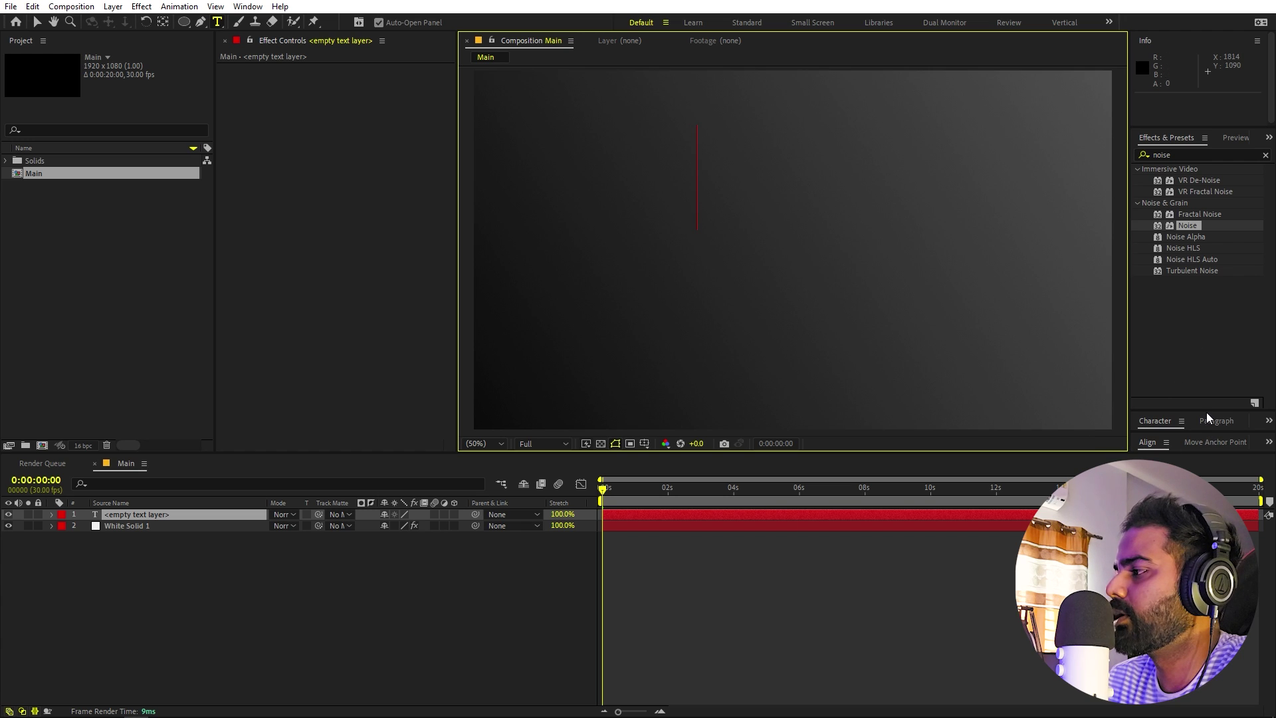
left_click_drag(1207, 410, 1208, 198)
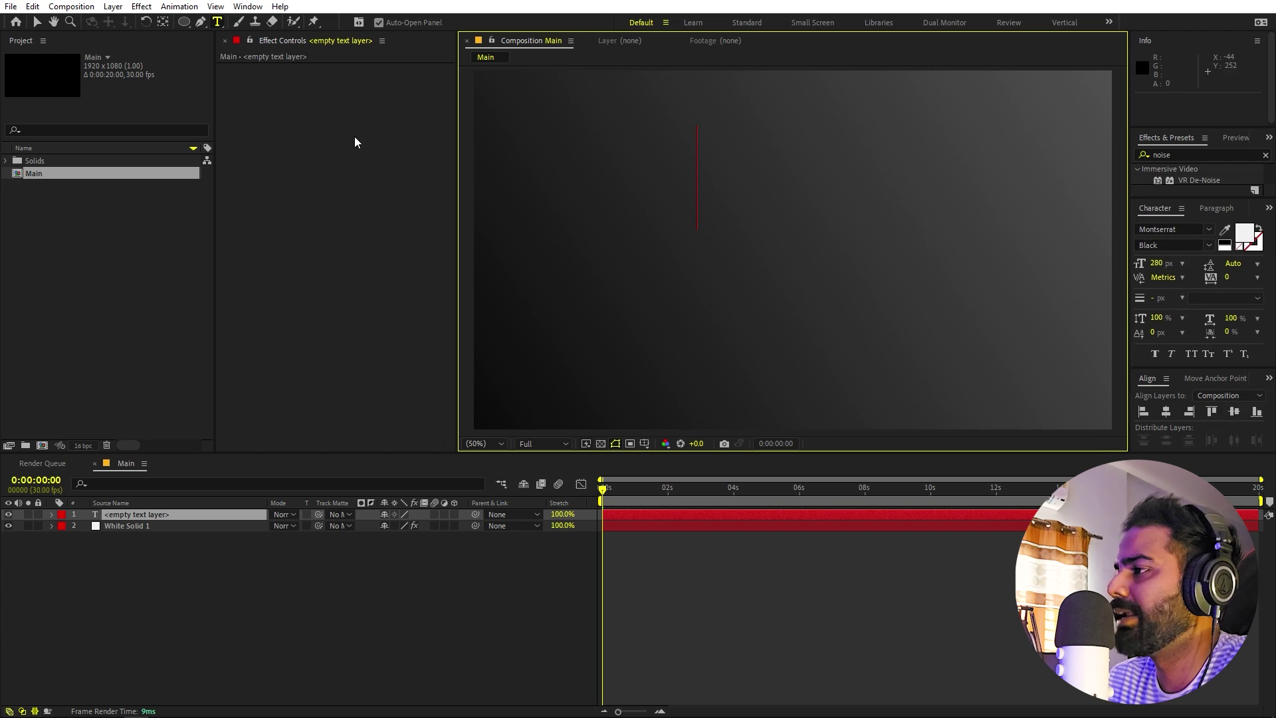
type("L")
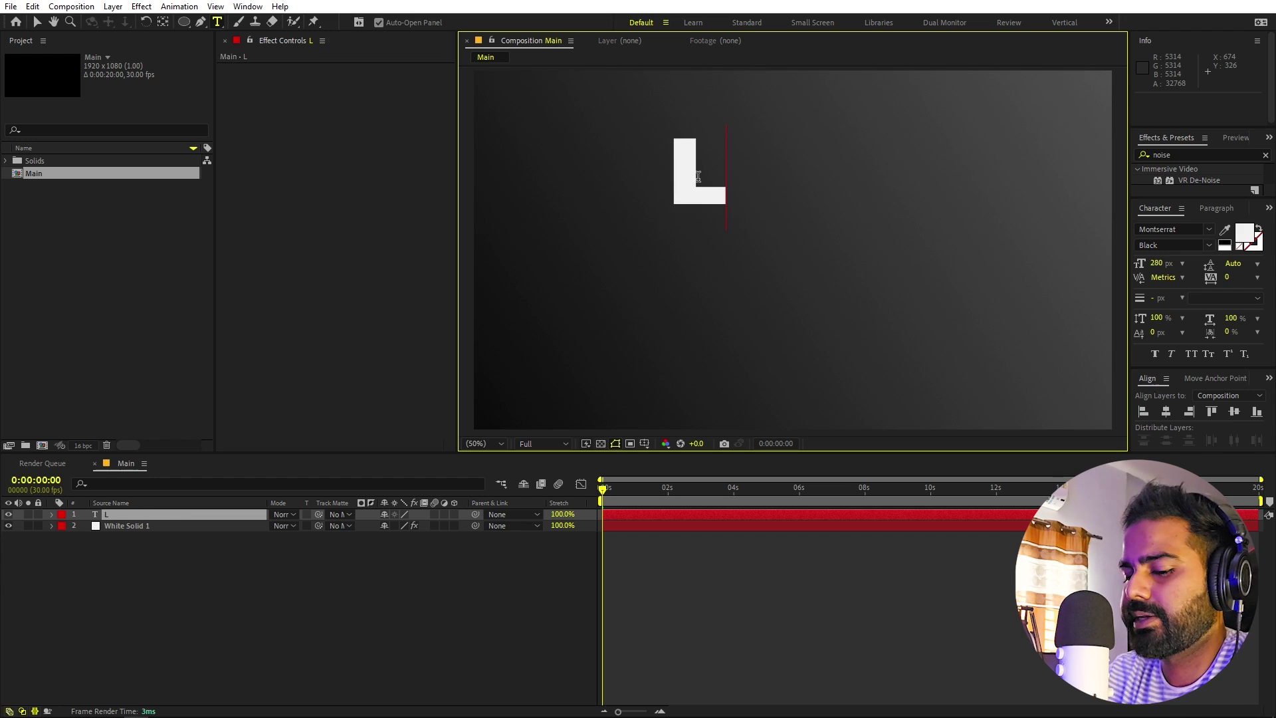
type("EARN")
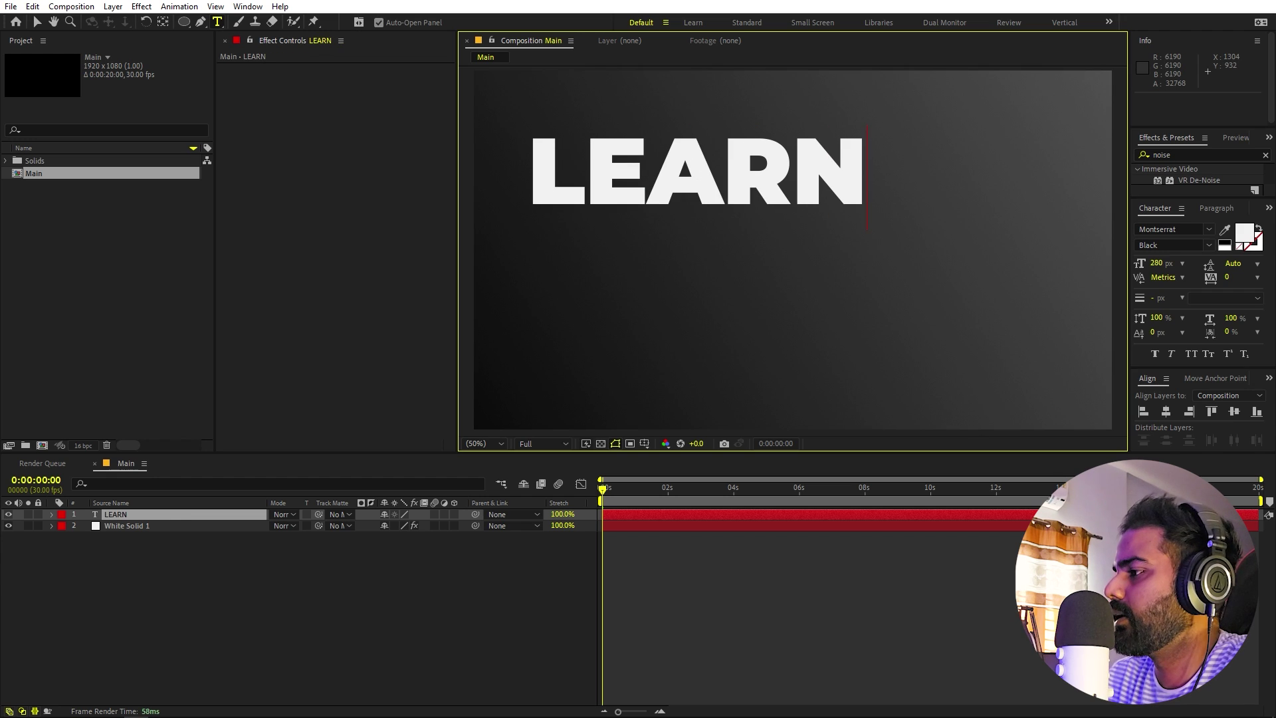
key("Escape")
left_click(1166, 411)
left_click(1234, 411)
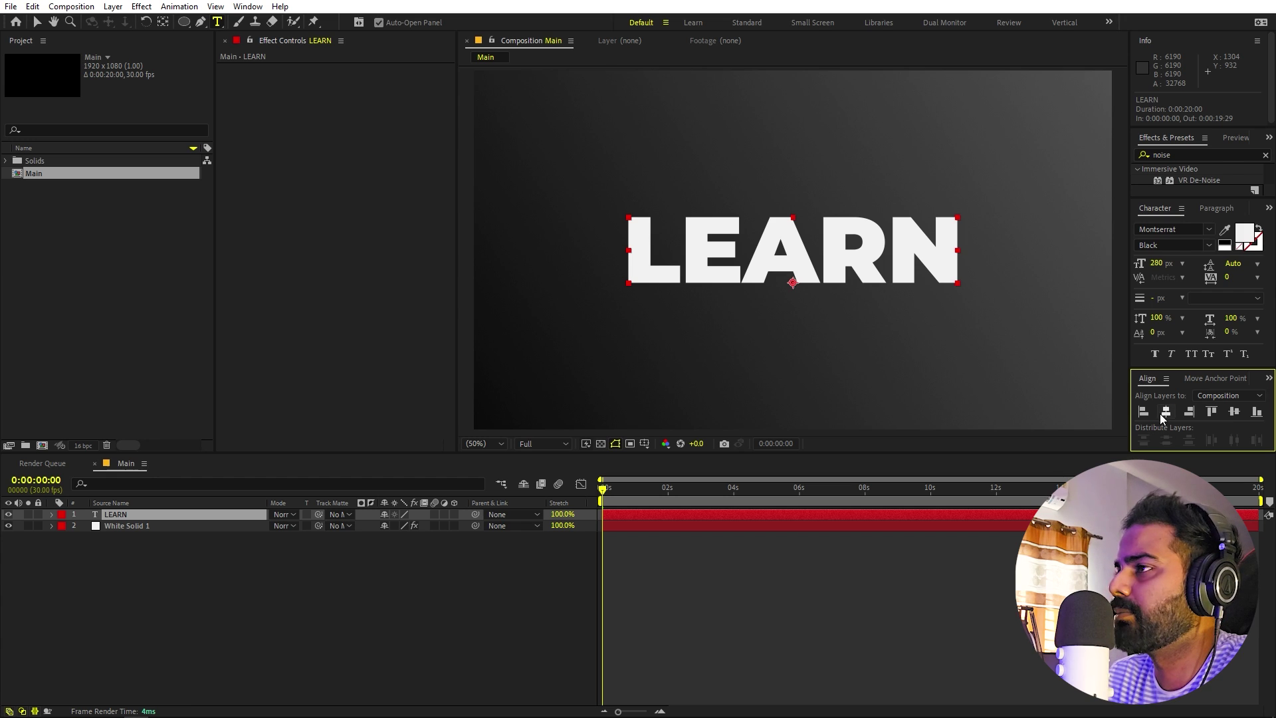
Step: Duplicate the LEARN text layer and change the copy's text to MOTION
left_click(248, 7)
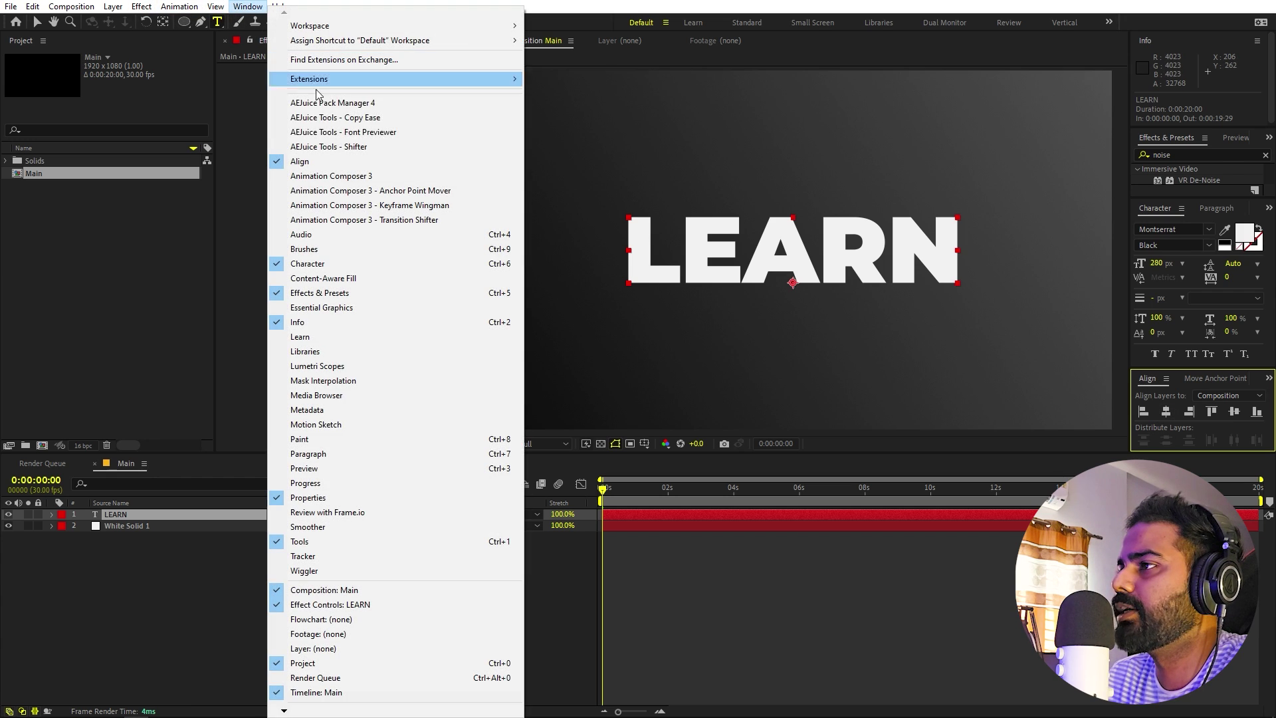
left_click(140, 518)
left_click(138, 514)
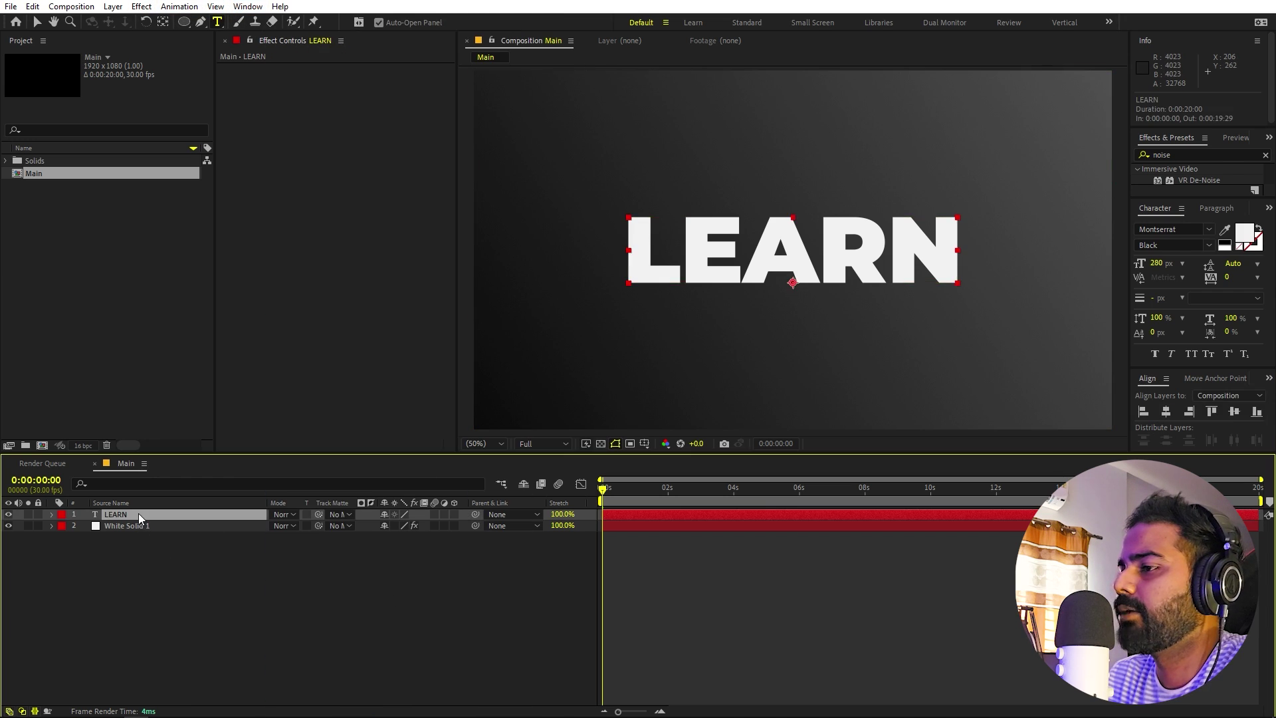
key("ctrl+d")
double_click(138, 513)
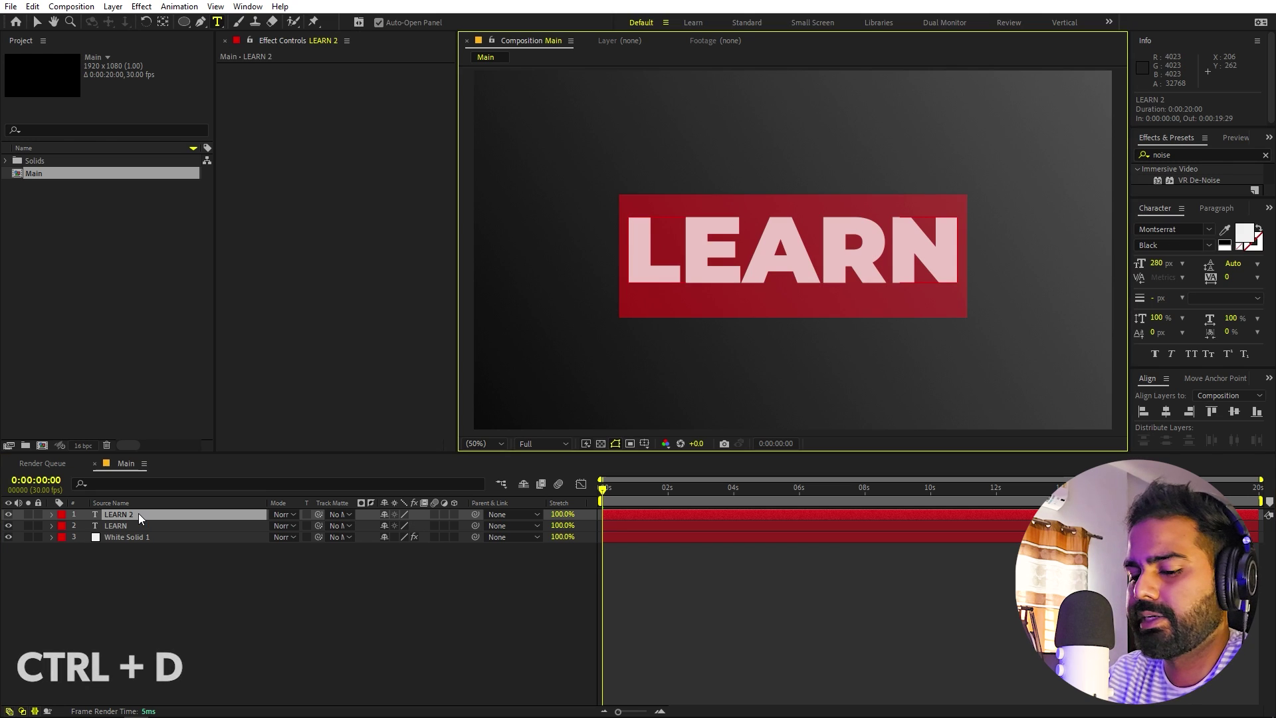
type("MOTION")
left_click(154, 540)
Step: Duplicate the MOTION text layer and change the copy's text to GRAPHICS
left_click(149, 516)
key("ctrl+d")
double_click(149, 517)
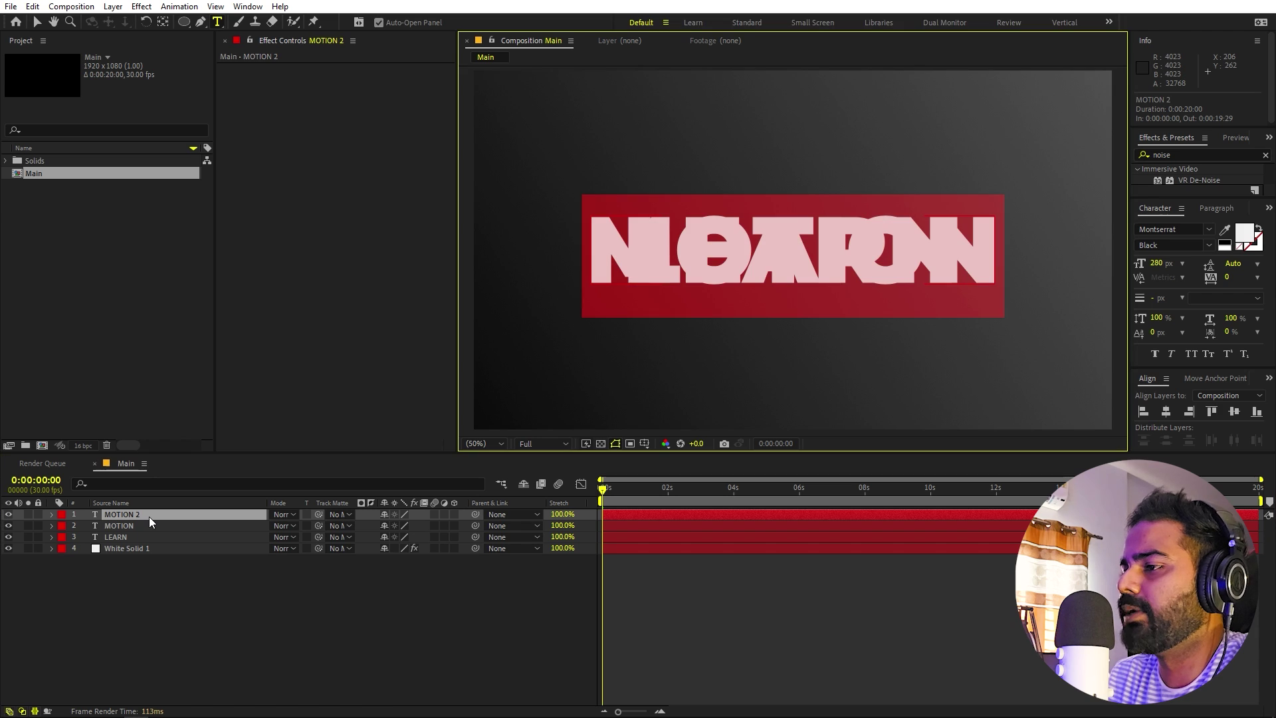
type("GRAPHICS")
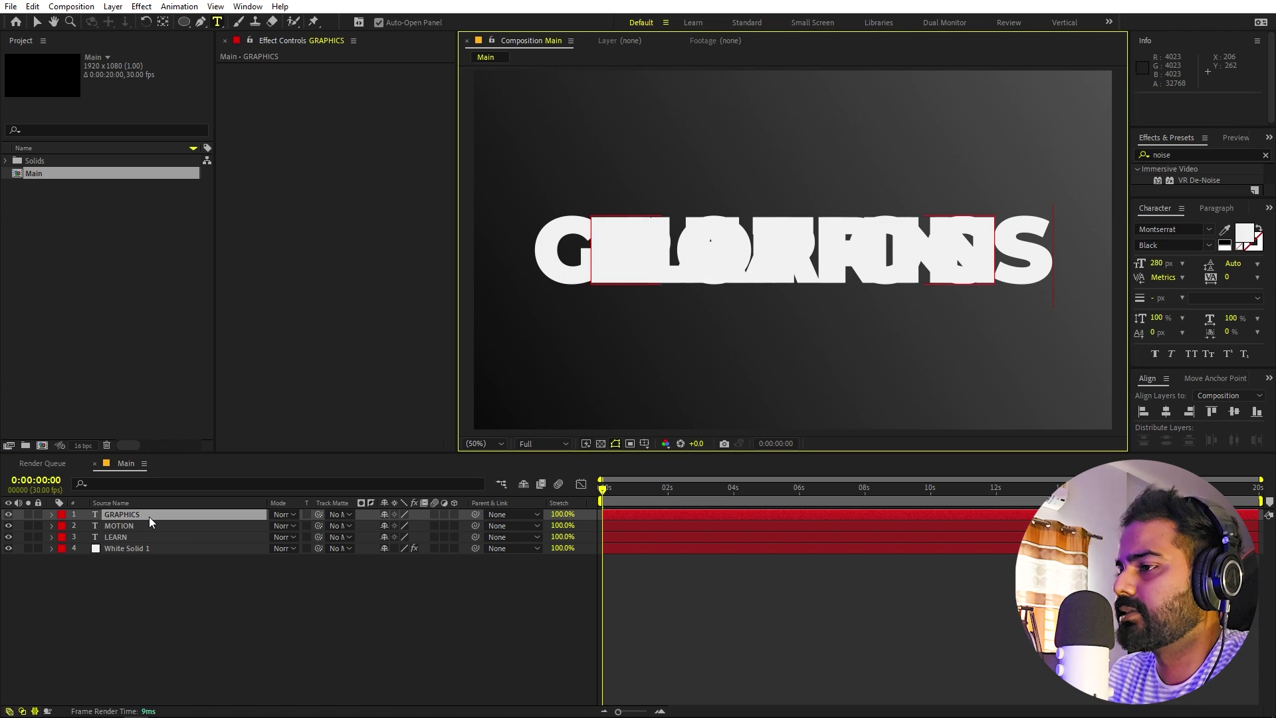
left_click(253, 657)
Step: Move the GRAPHICS and MOTION texts horizontally out of frame to the right of LEARN, with MOTION at about 2587, 639
left_click(38, 21)
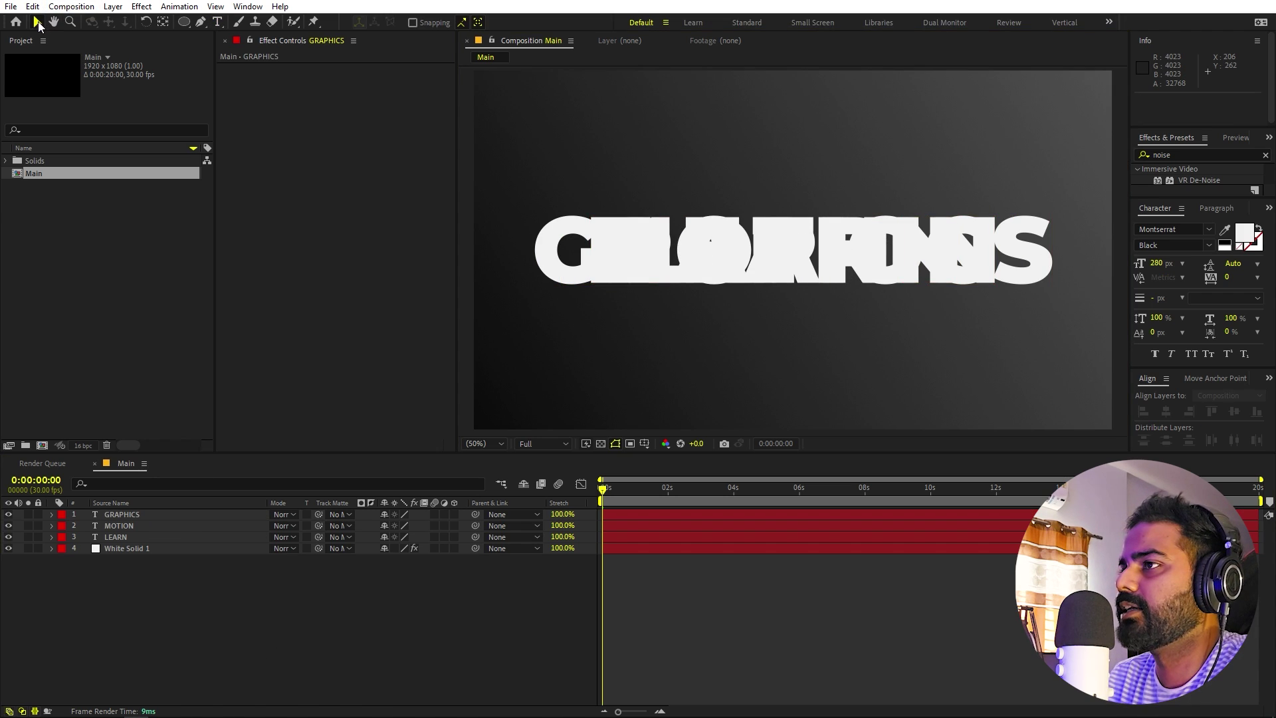
scroll(650, 216, "down", 4)
scroll(794, 250, "up", 2)
left_click_drag(746, 258, 1202, 257)
left_click_drag(776, 252, 1046, 265)
scroll(971, 197, "left", 3)
scroll(803, 213, "down", 2)
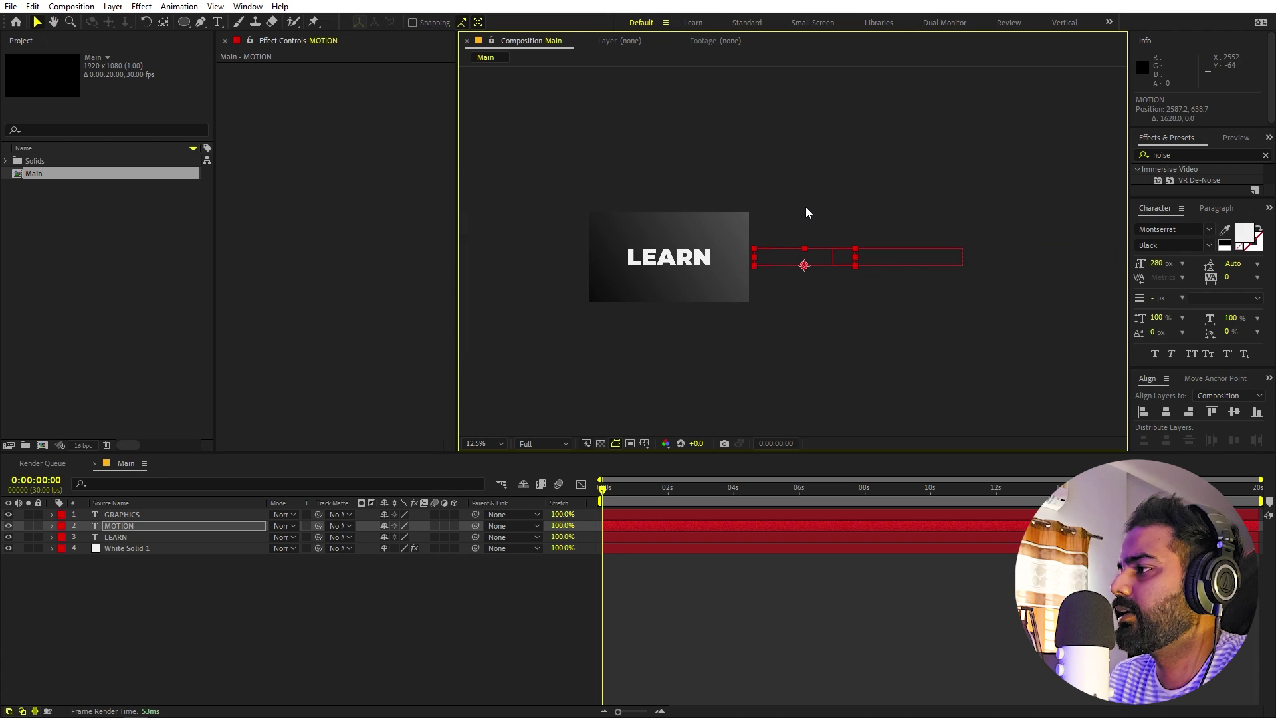
Step: Move the GRAPHICS text horizontally further out of frame past MOTION, to about 4619, 639, and deselect it
left_click_drag(897, 260, 973, 265)
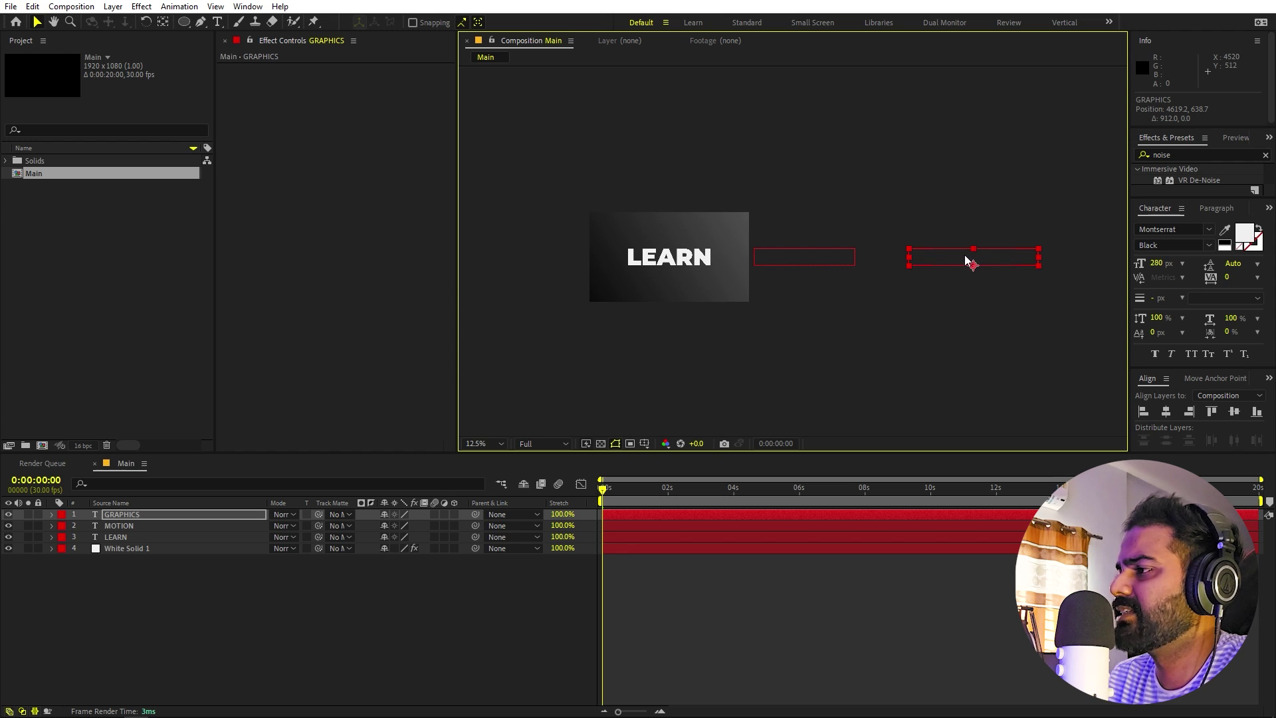
left_click(712, 556)
key("shift+/")
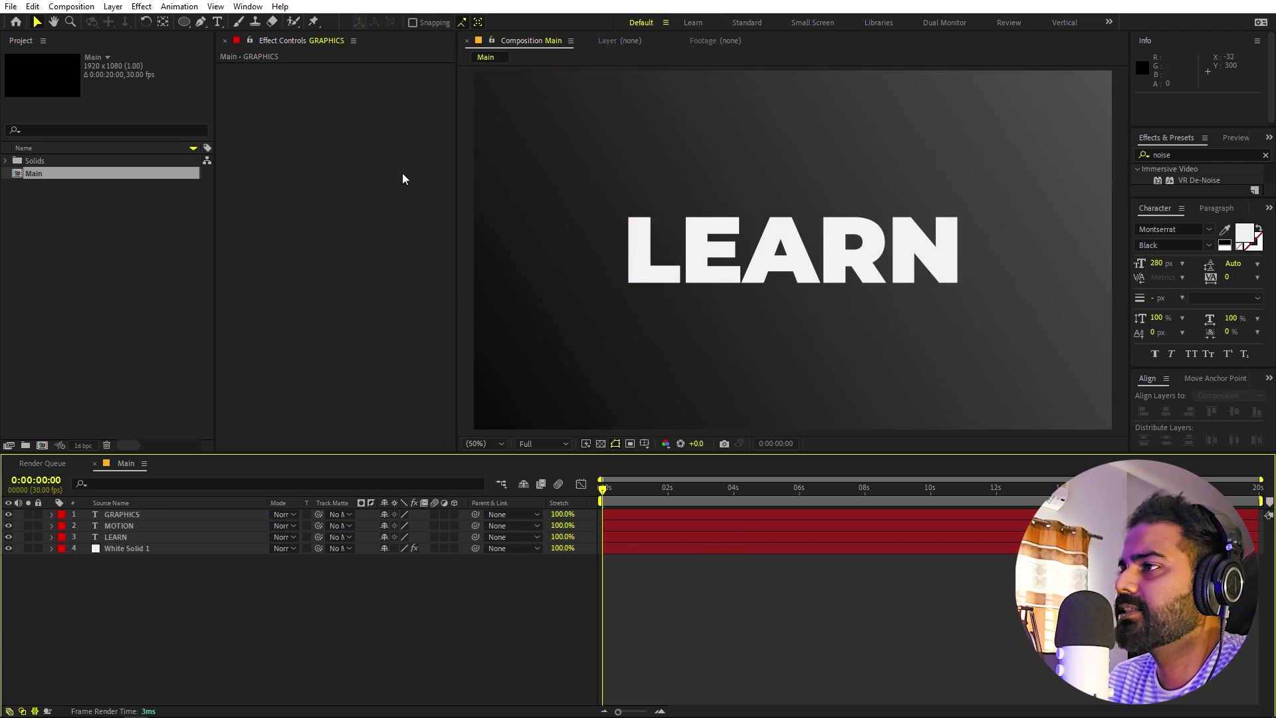
left_click(51, 308)
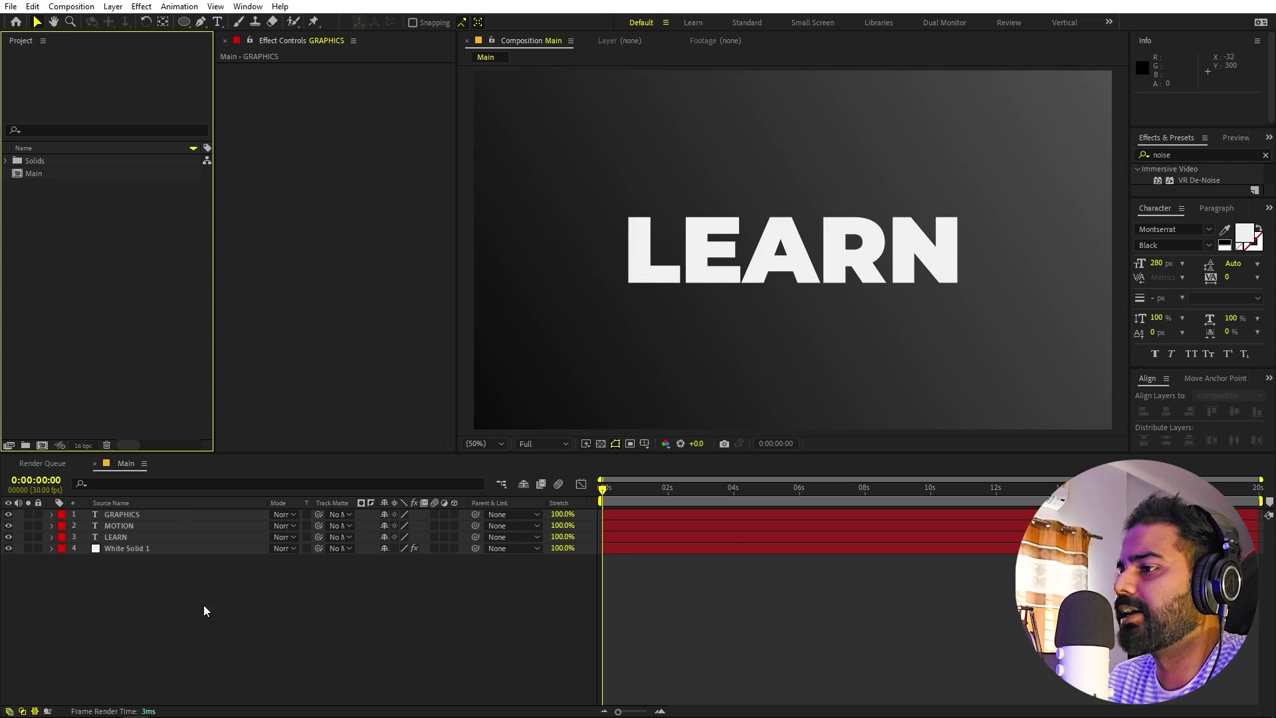
Step: Draw a circle about 372 px wide over the middle of LEARN and change its fill to a linear gradient
left_click(183, 23)
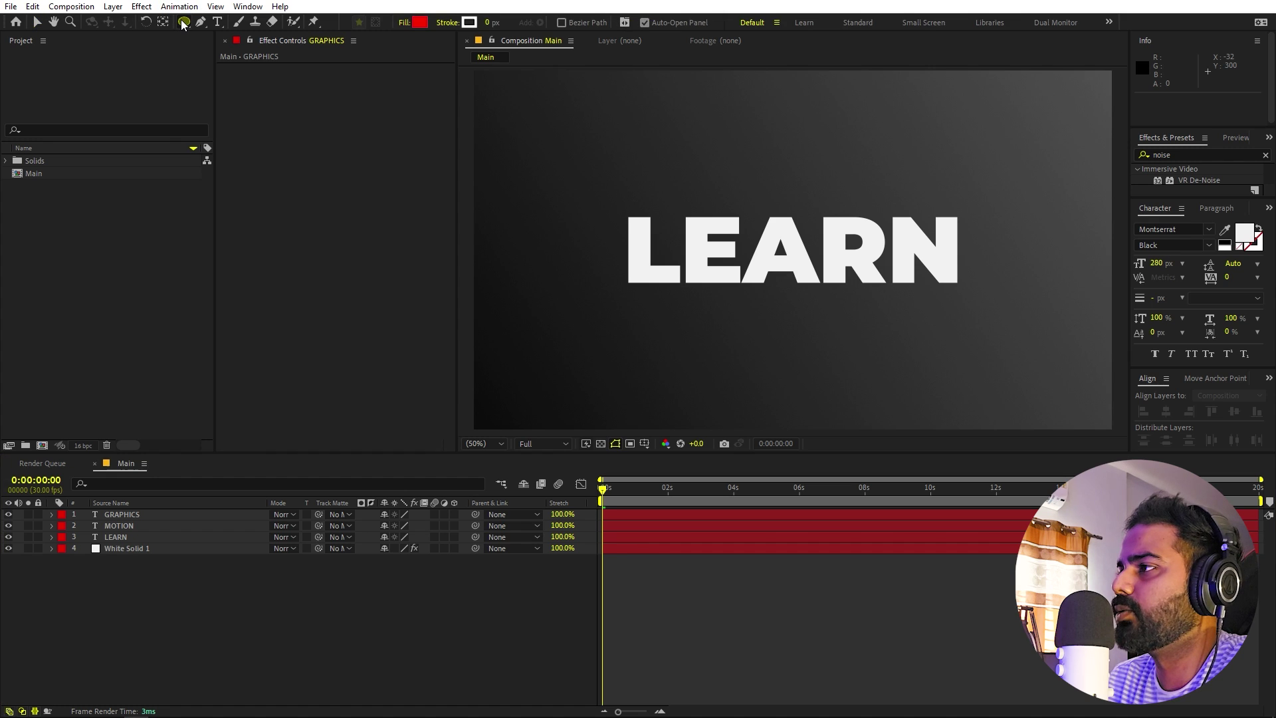
left_click_drag(739, 190, 865, 290)
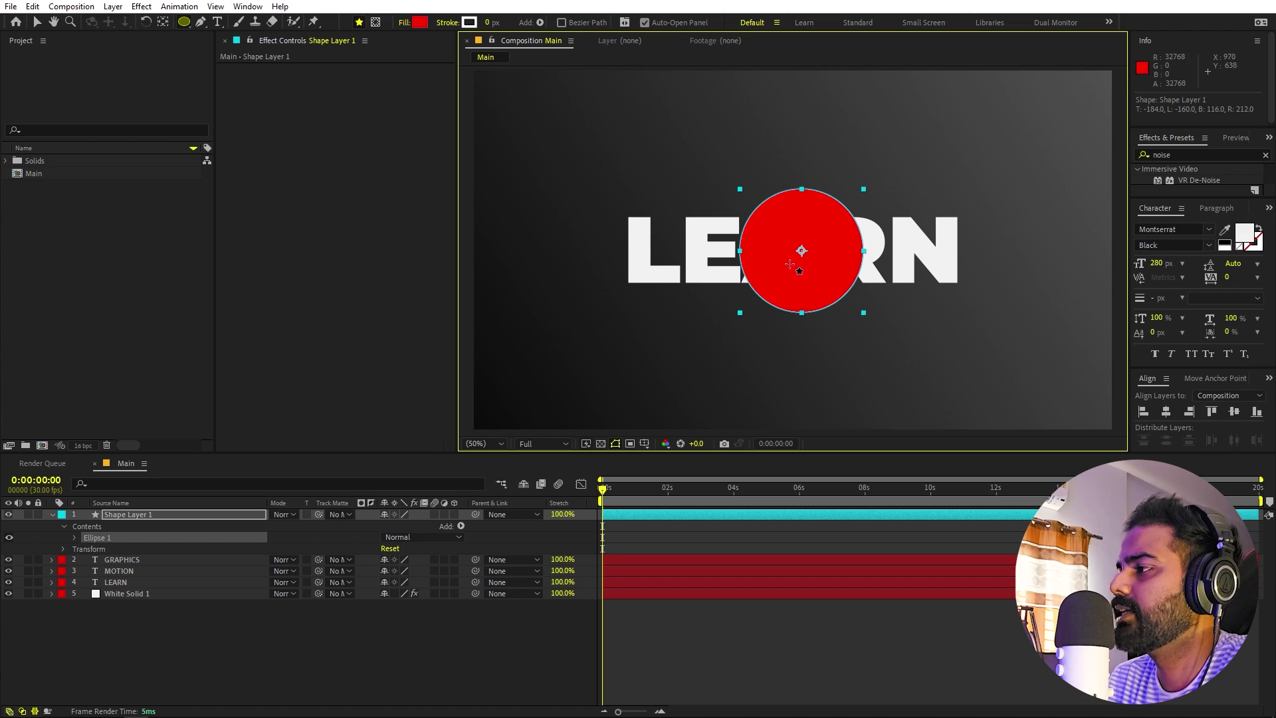
left_click(405, 24)
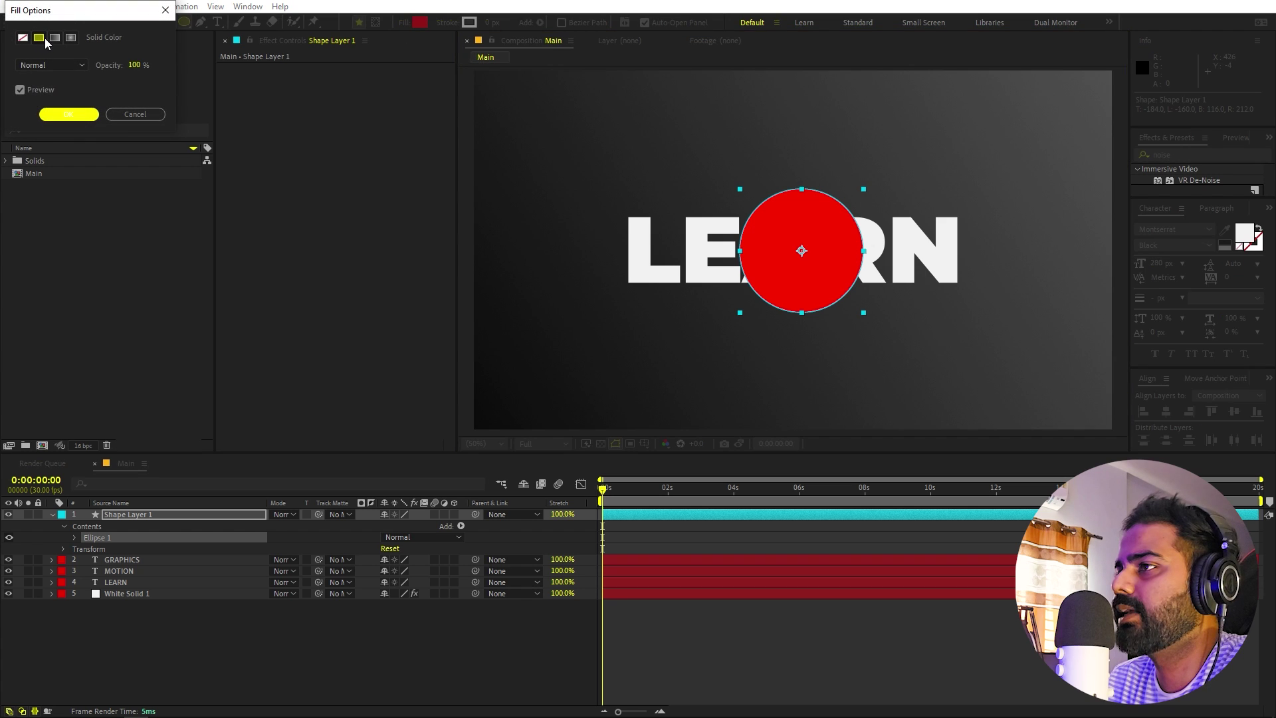
left_click(55, 38)
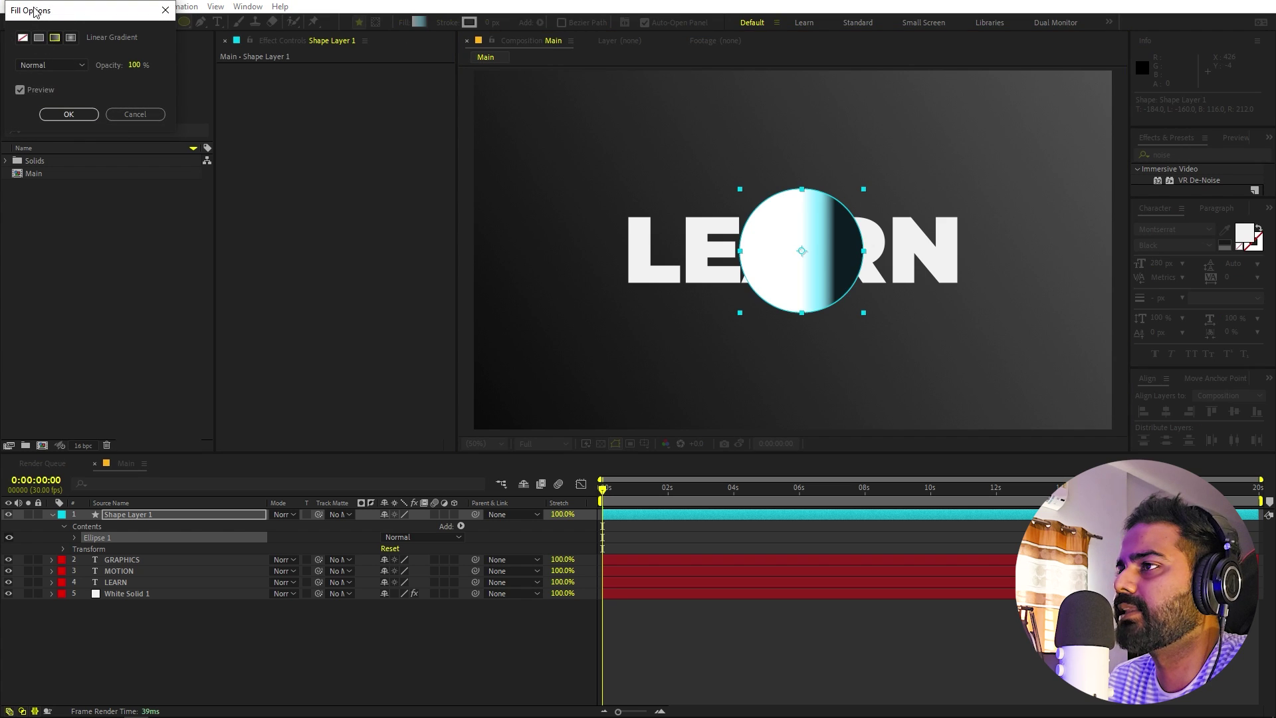
left_click(69, 114)
left_click(419, 22)
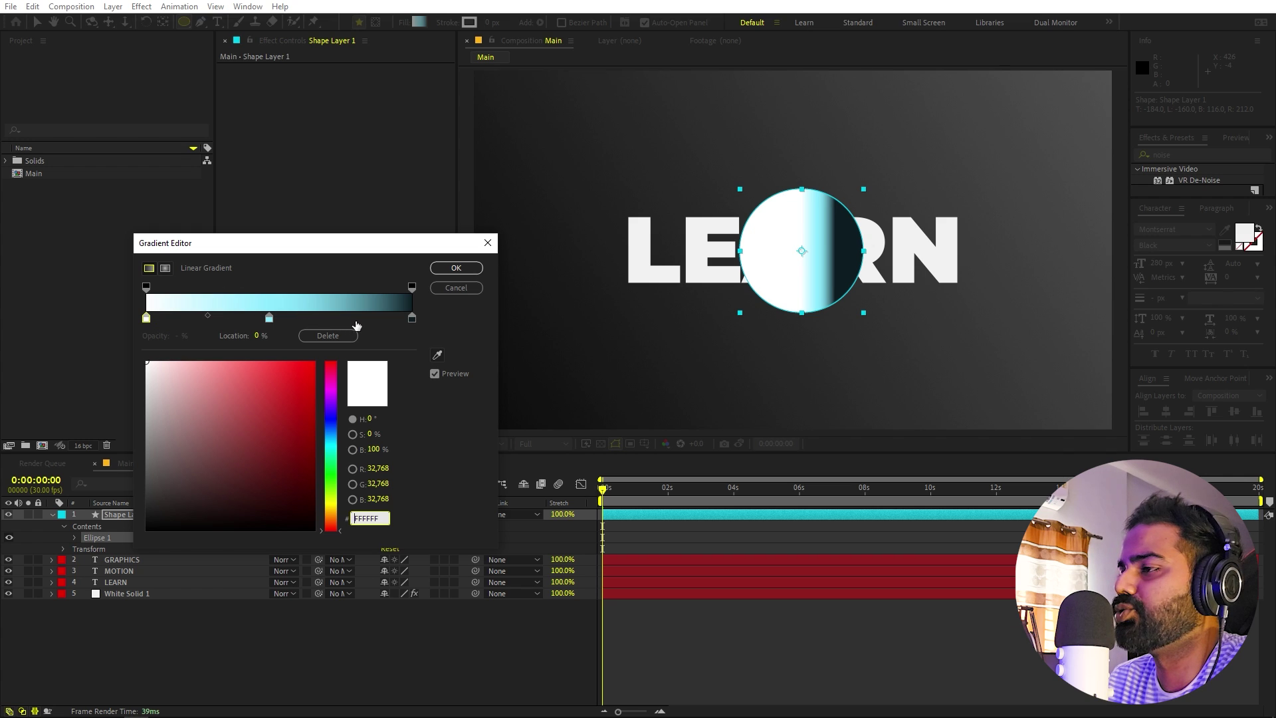
left_click(147, 322)
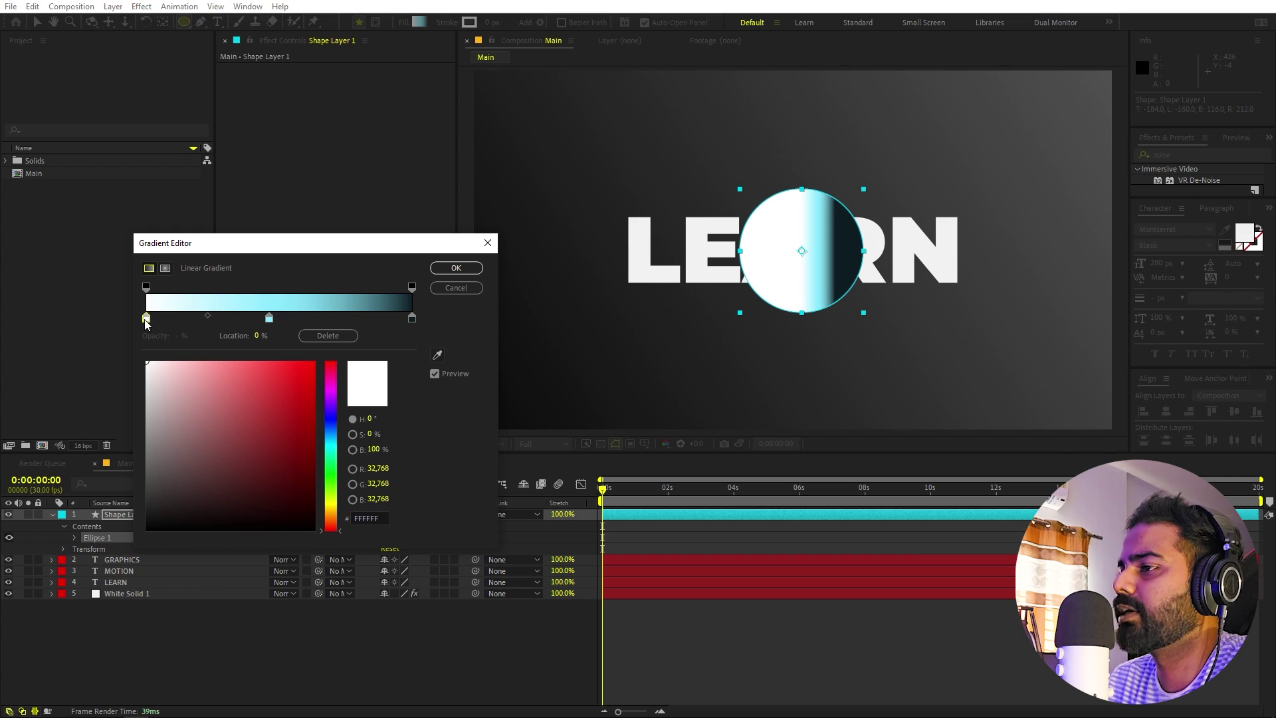
left_click(337, 320)
left_click_drag(331, 433, 331, 383)
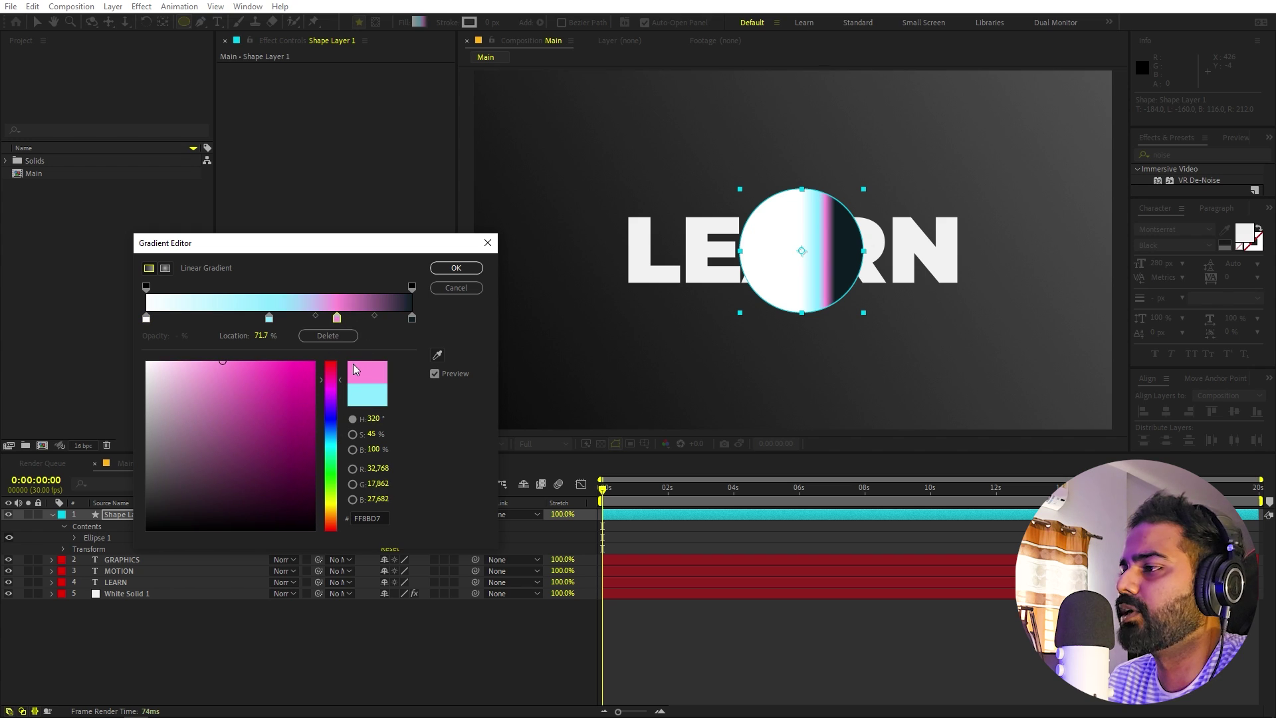
left_click(333, 337)
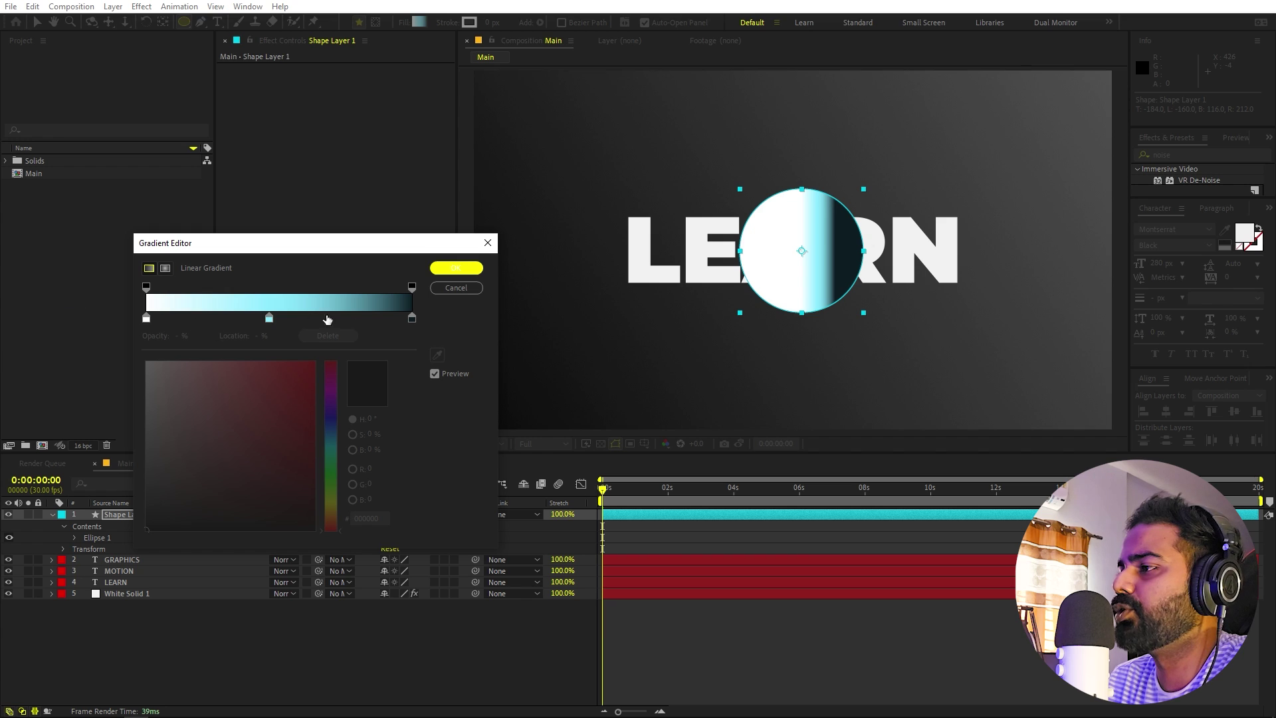
left_click(464, 271)
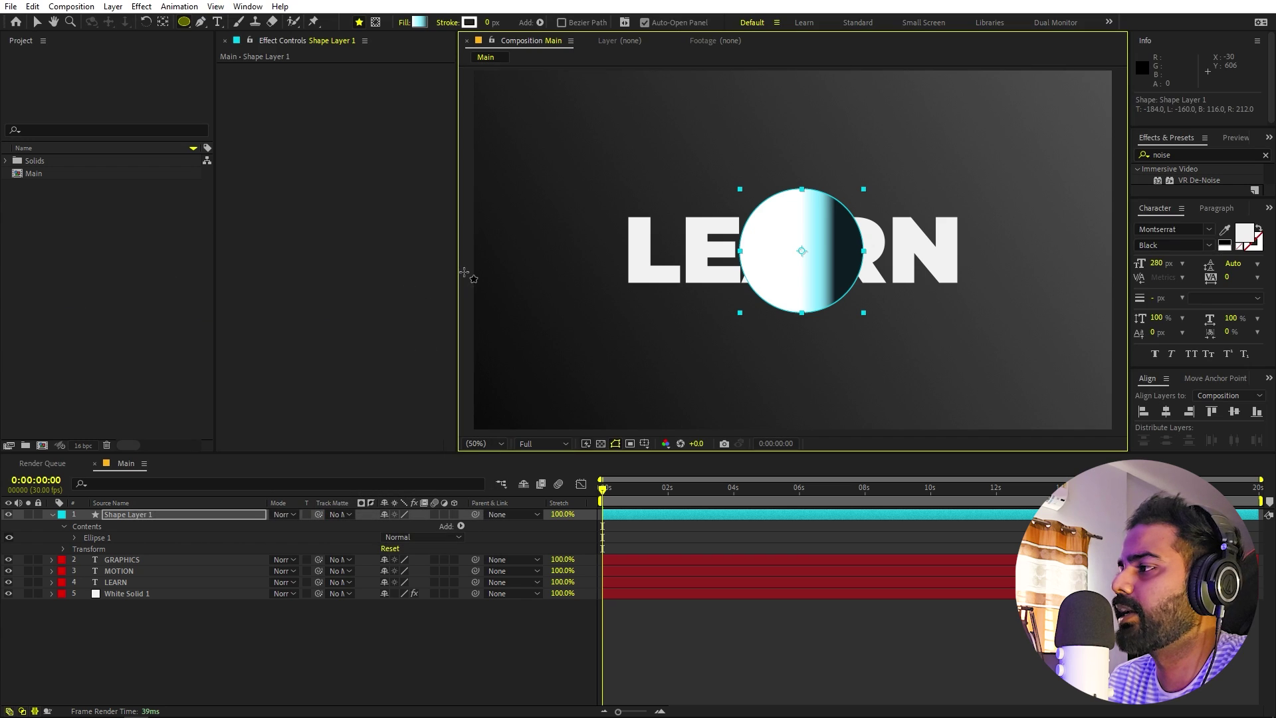
Step: Angle the circle's gradient diagonally, with its dark end near the lower-left edge and its light end just beyond the upper-right edge
left_click(36, 22)
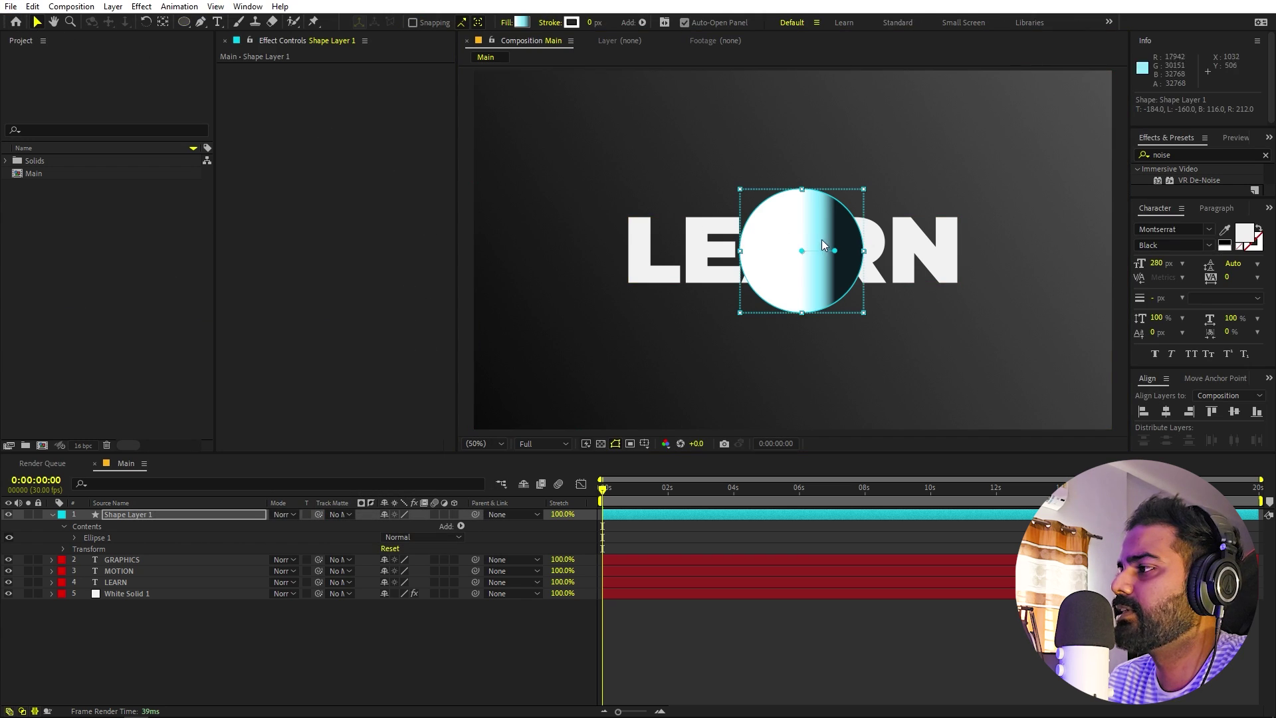
left_click_drag(835, 253, 763, 298)
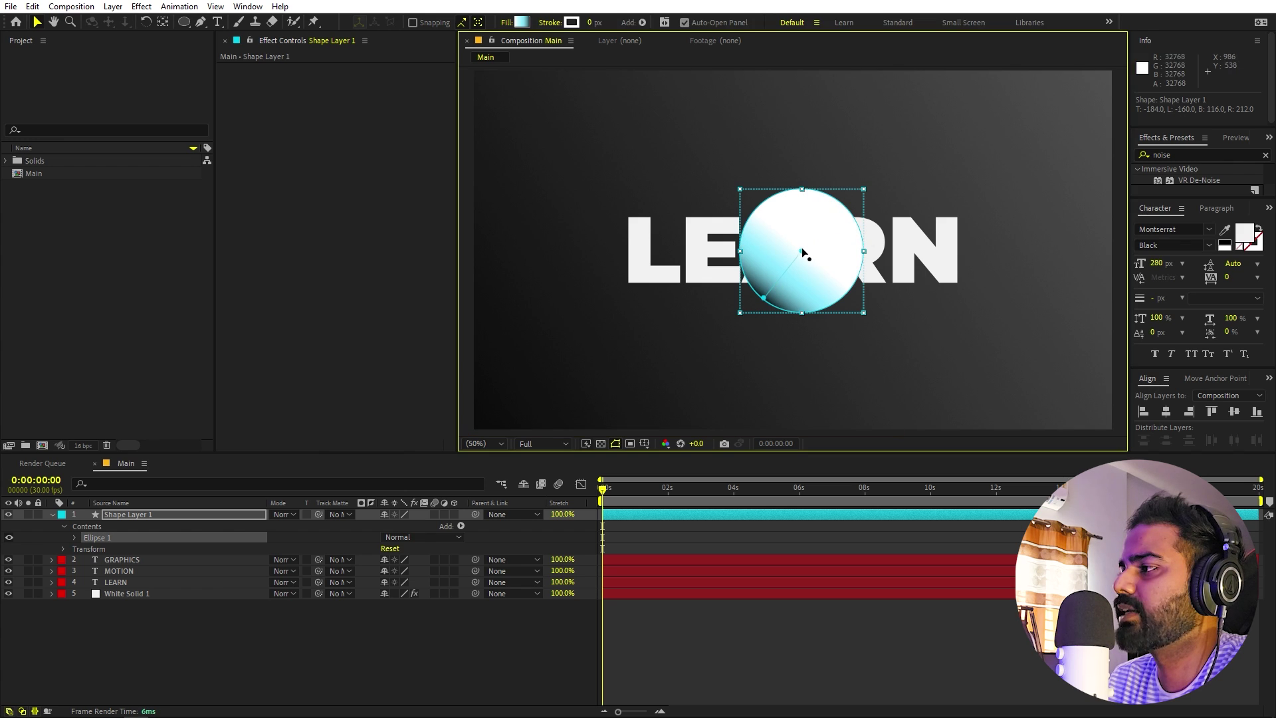
left_click_drag(802, 252, 855, 183)
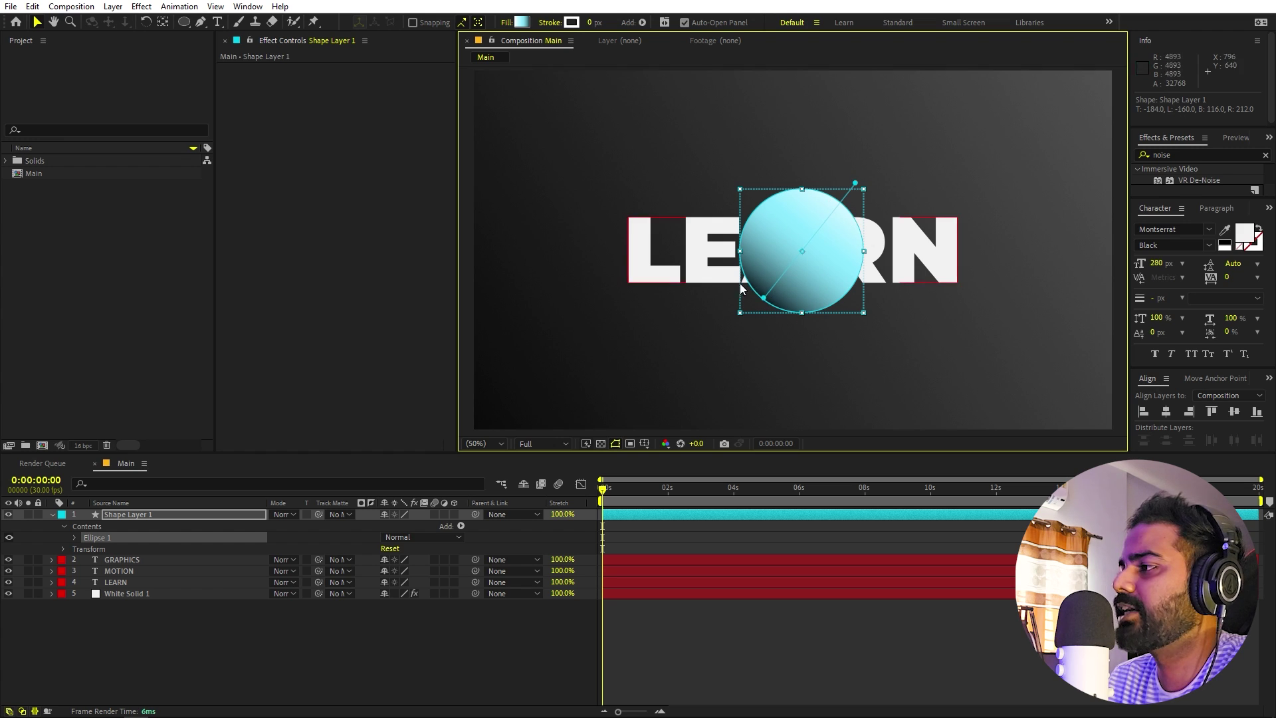
left_click(732, 661)
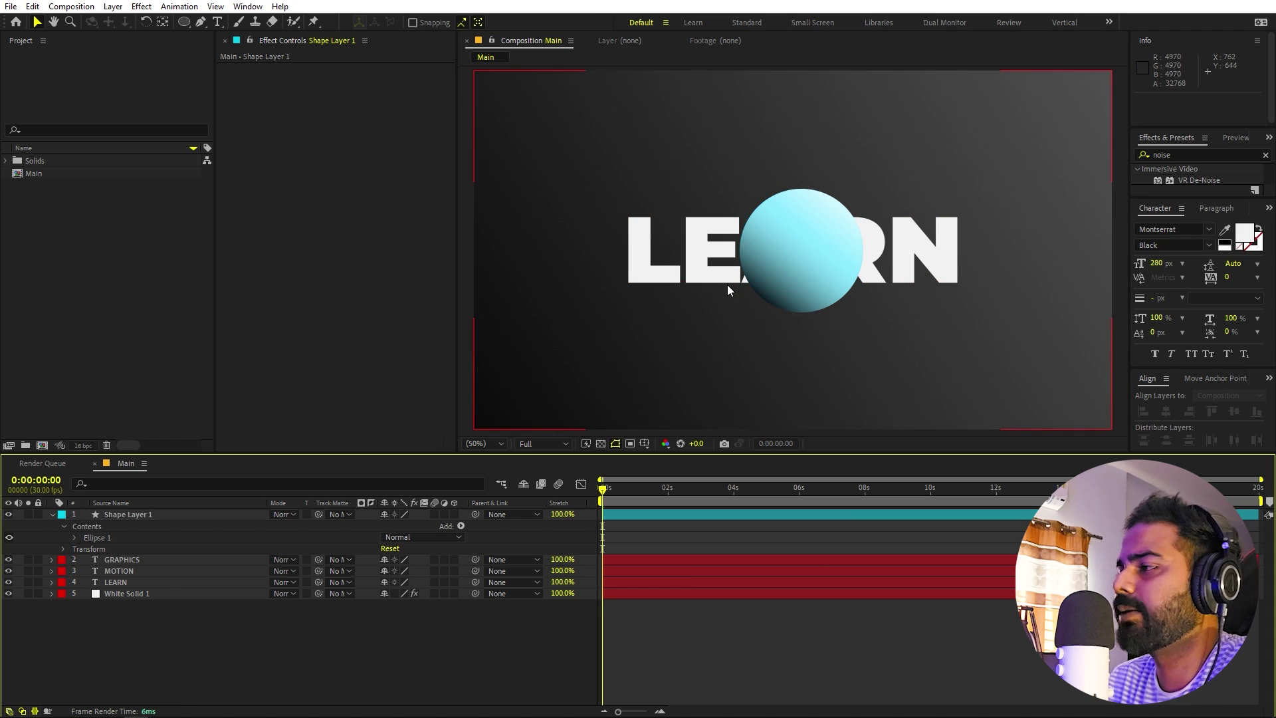
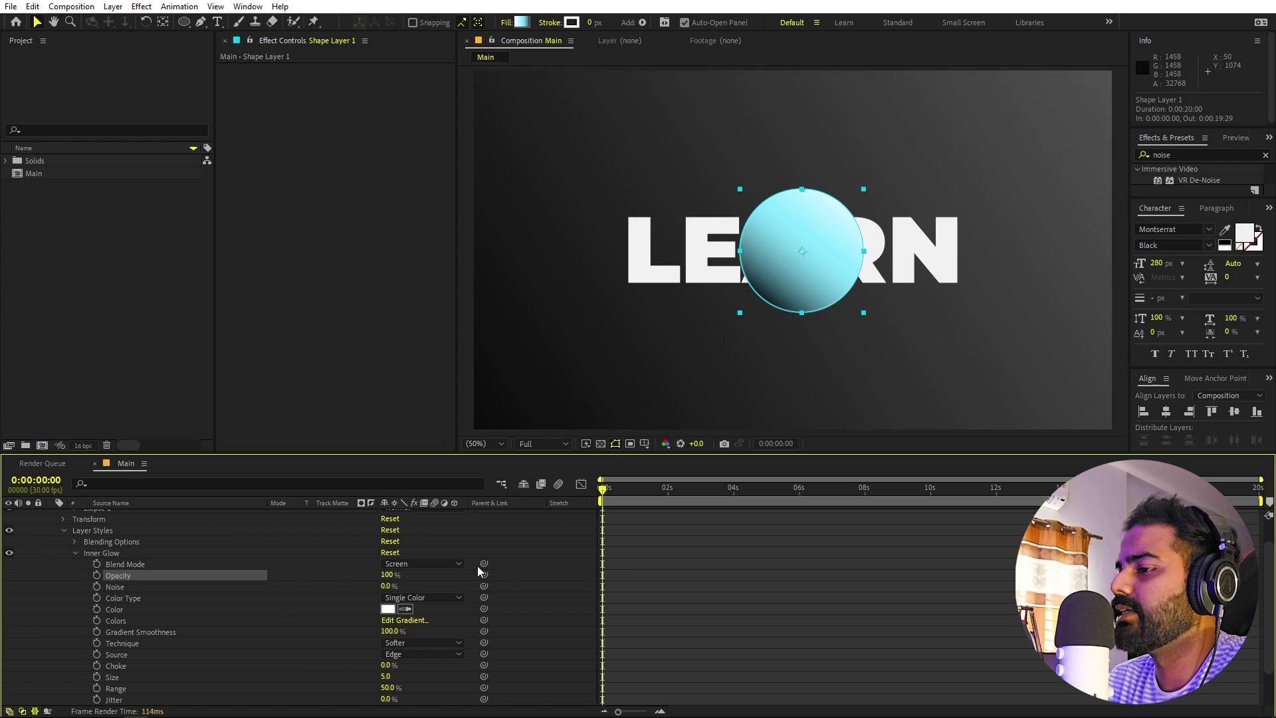
Step: Set the size of the circle's Inner Glow layer style to 41
scroll(367, 598, "down", 1)
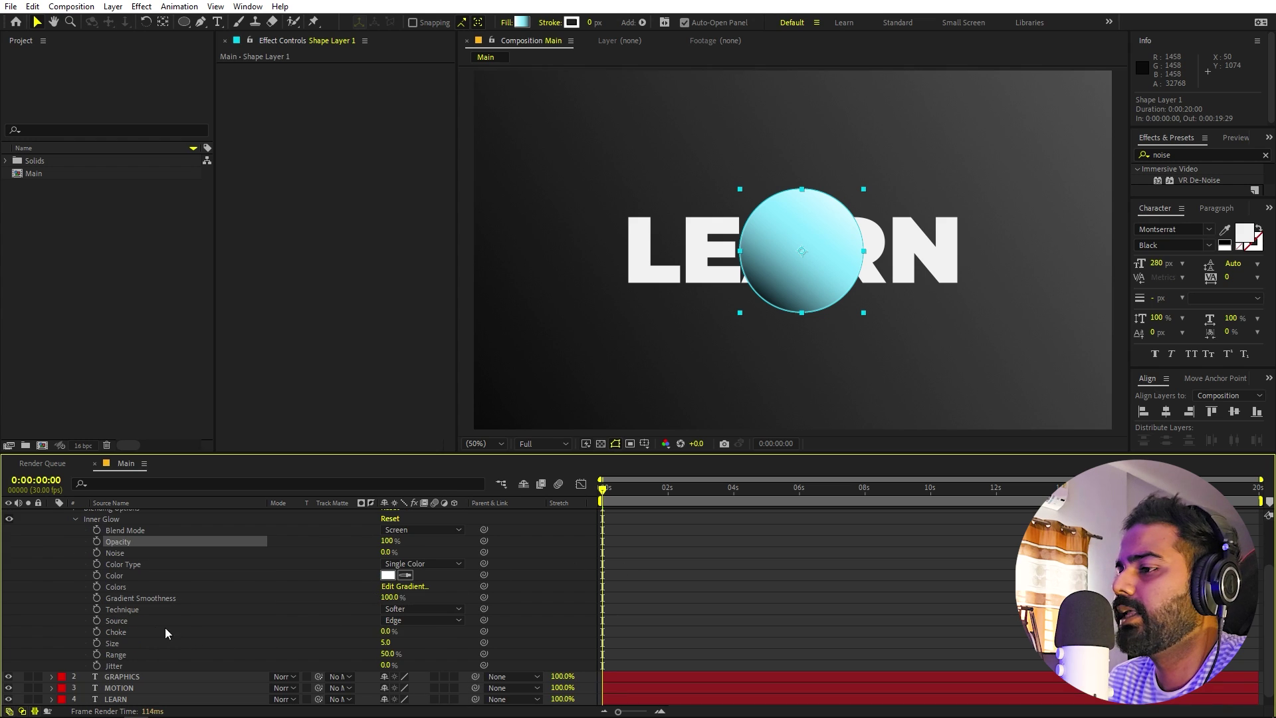
left_click(118, 645)
left_click_drag(385, 643, 410, 643)
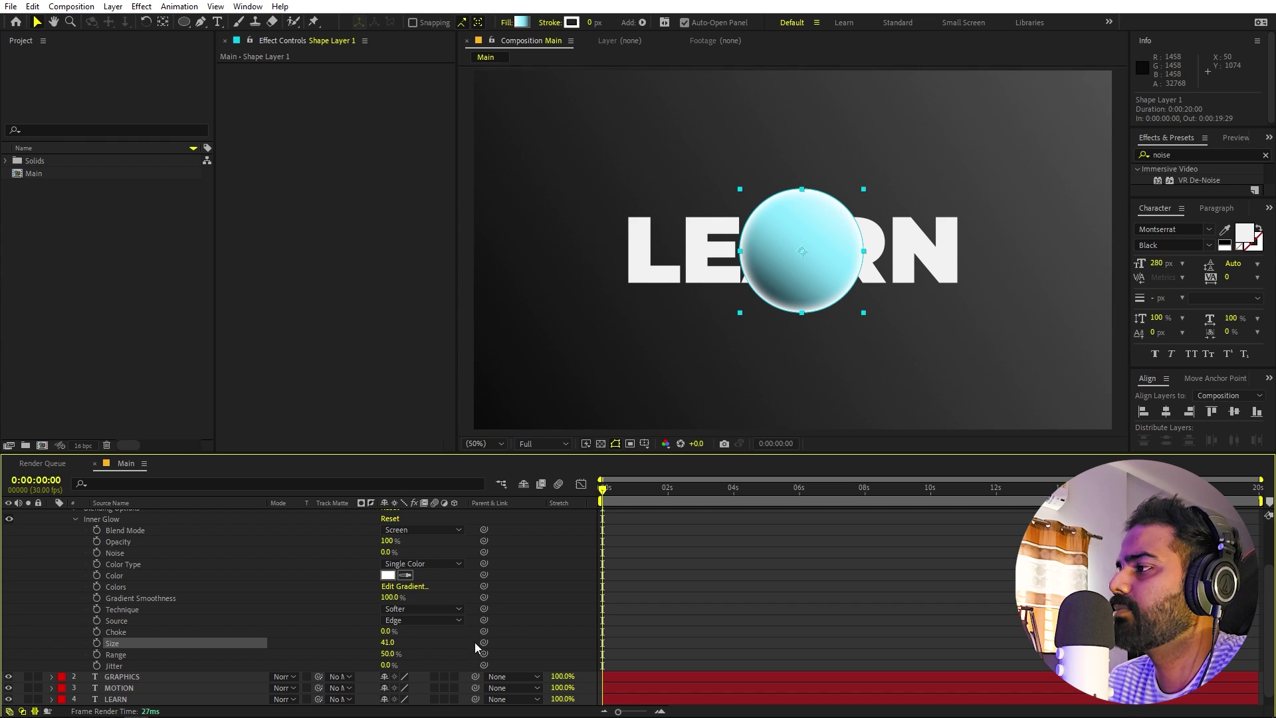
left_click(770, 622)
Step: Reduce the opacity of the circle's Inner Glow to 70%
scroll(395, 597, "up", 2)
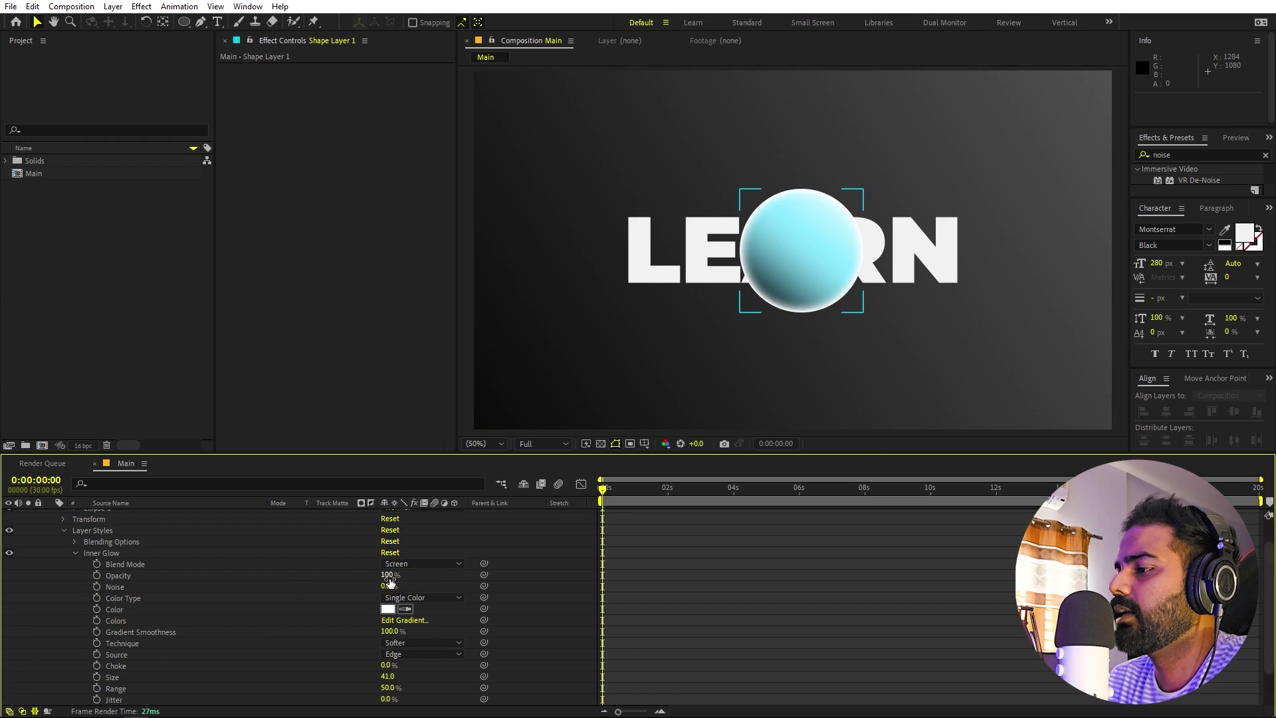
left_click_drag(387, 575, 363, 589)
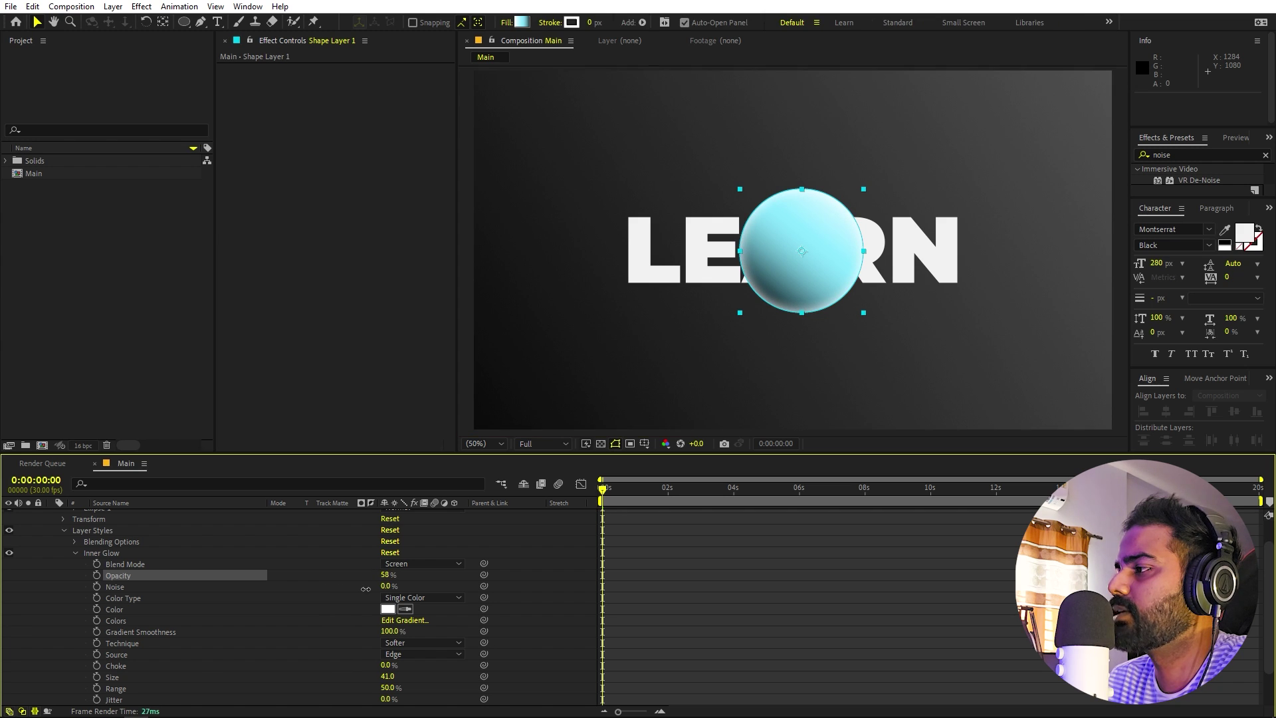
left_click(814, 594)
left_click(825, 217)
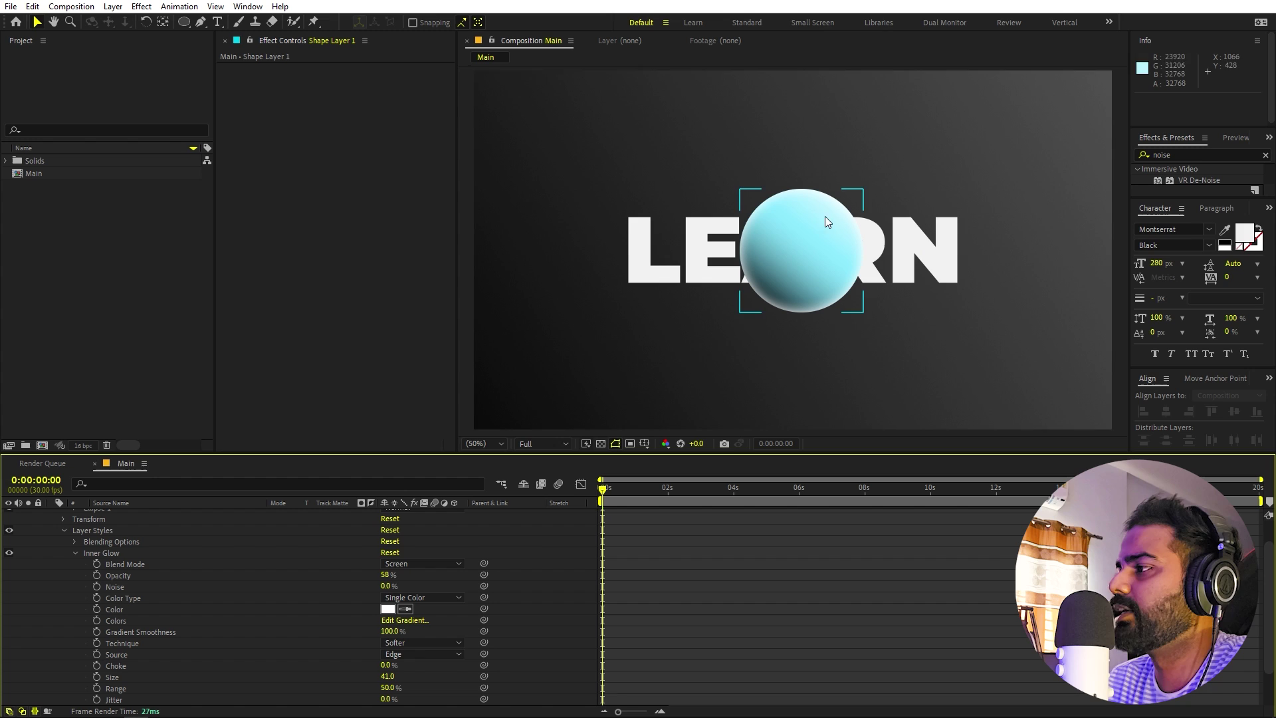
left_click(385, 576)
type("70")
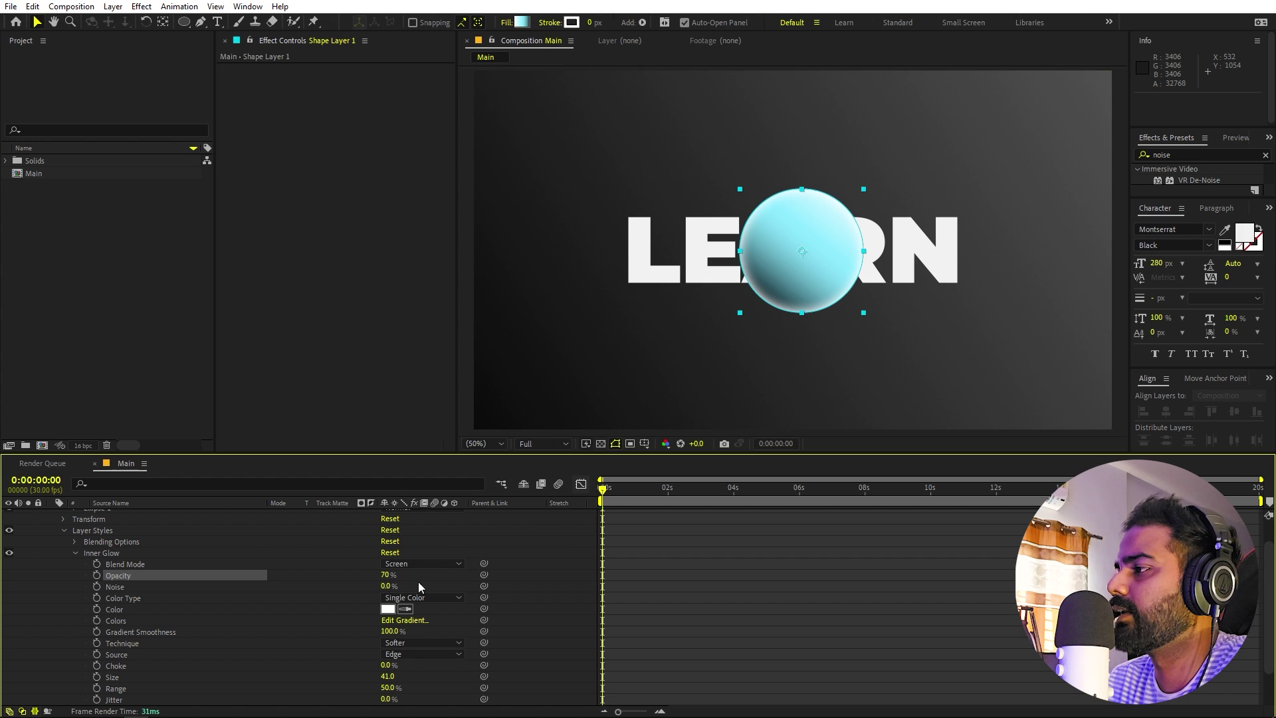
key("Return")
Step: Add a Drop Shadow layer style to the circle's shape layer
key("period")
left_click_drag(810, 227, 756, 342)
key("period")
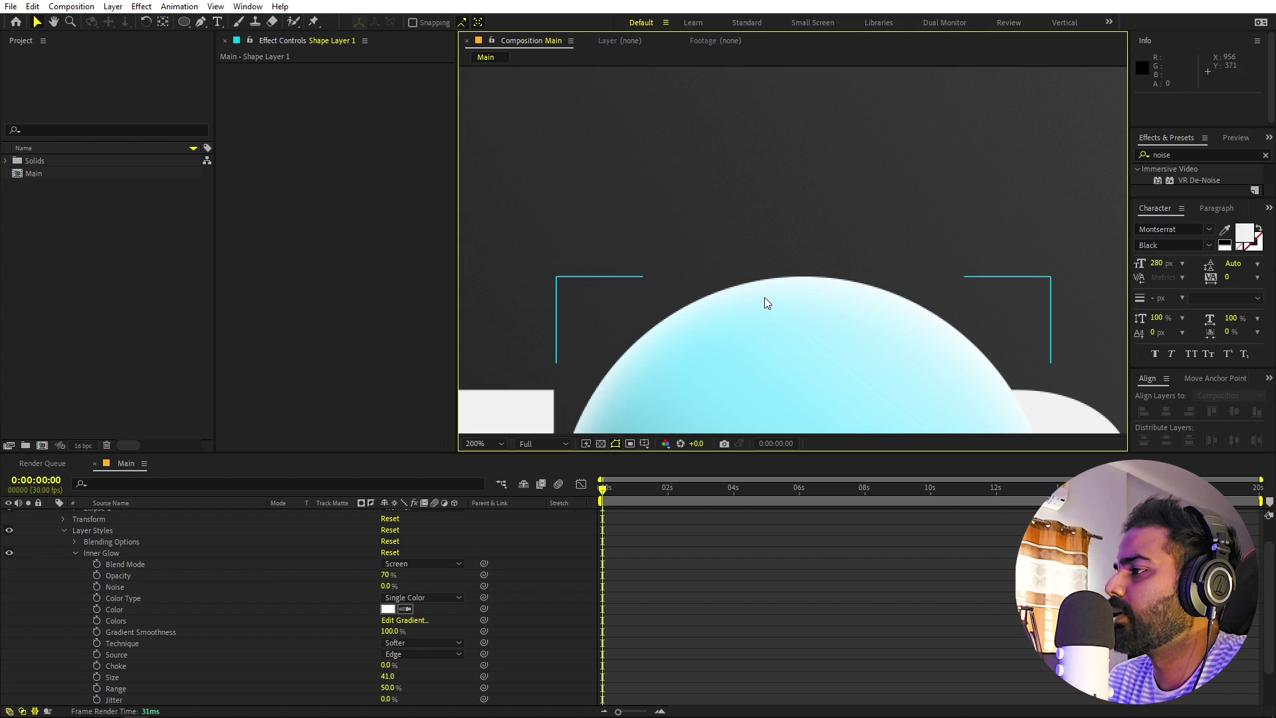
left_click_drag(829, 371, 814, 154)
key("shift+slash")
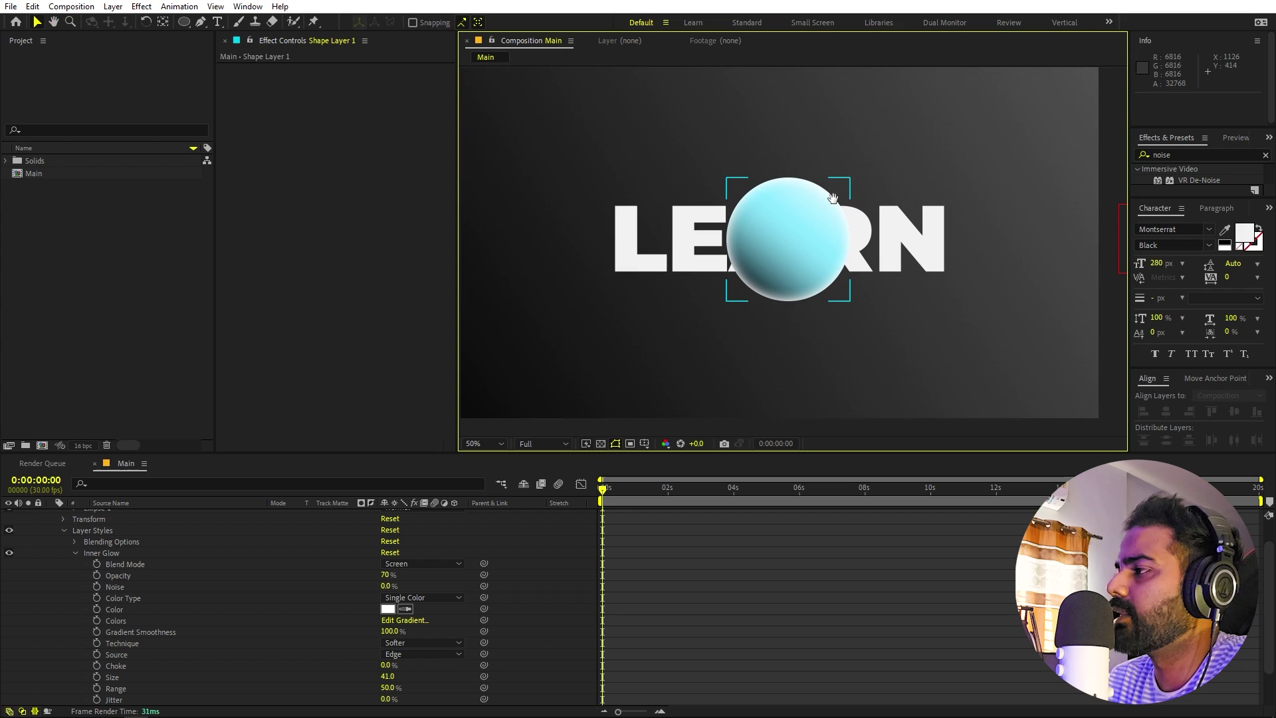
key("v")
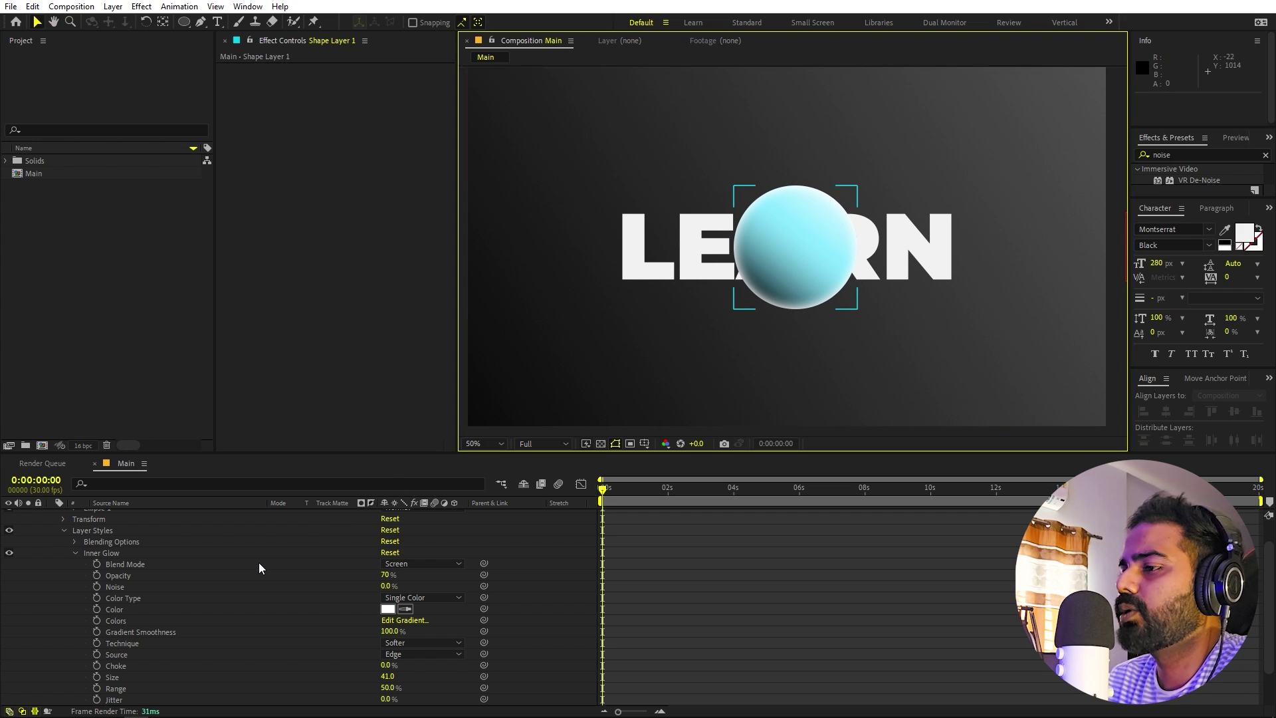
scroll(123, 571, "up", 2)
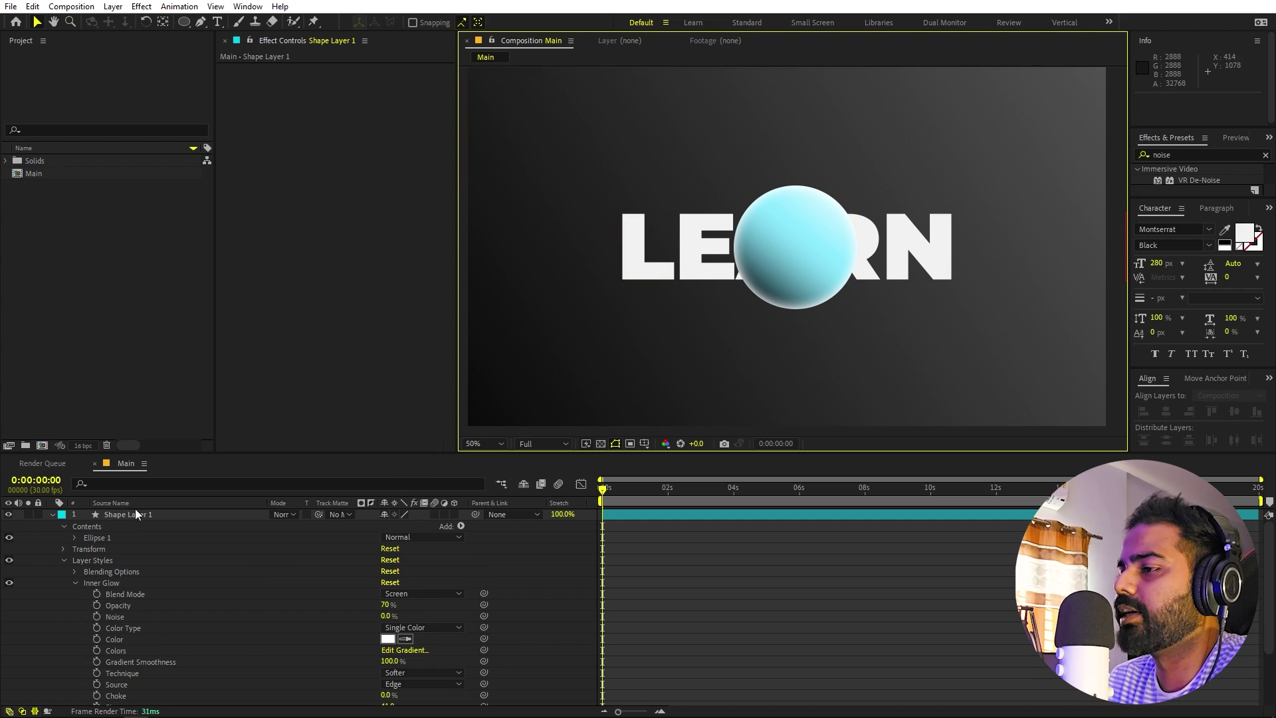
right_click(155, 517)
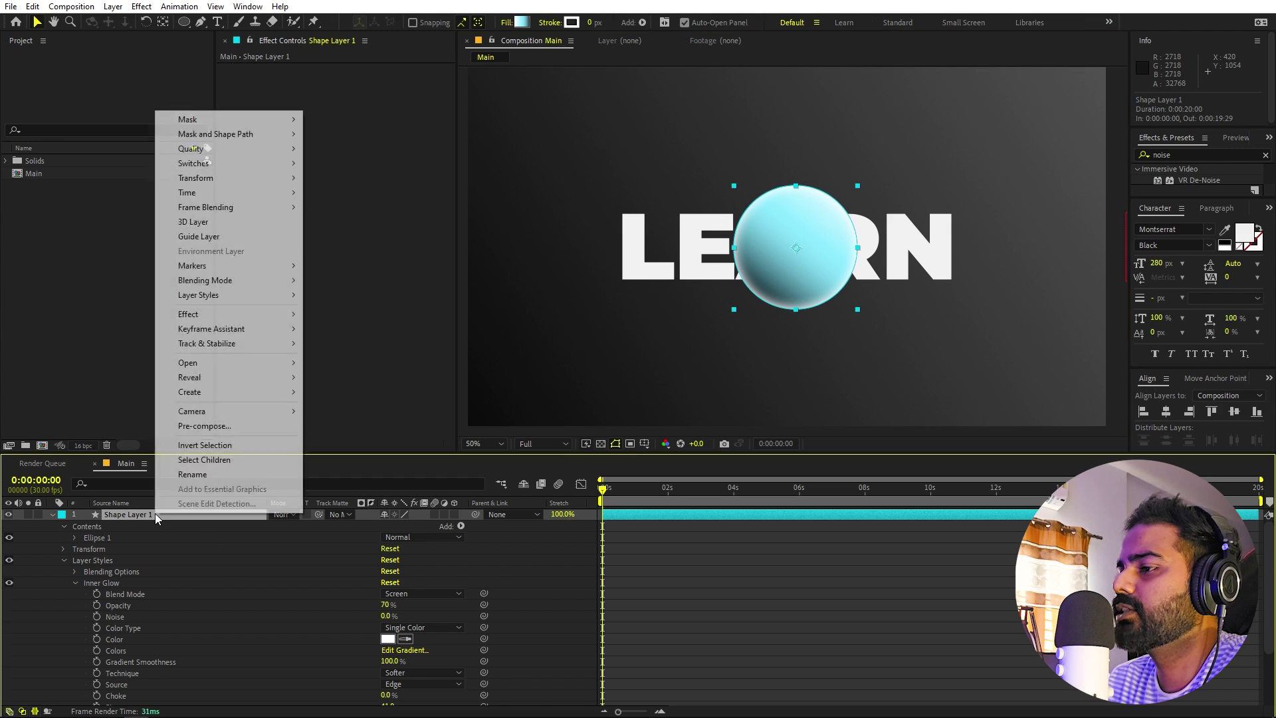
mouse_move(235, 295)
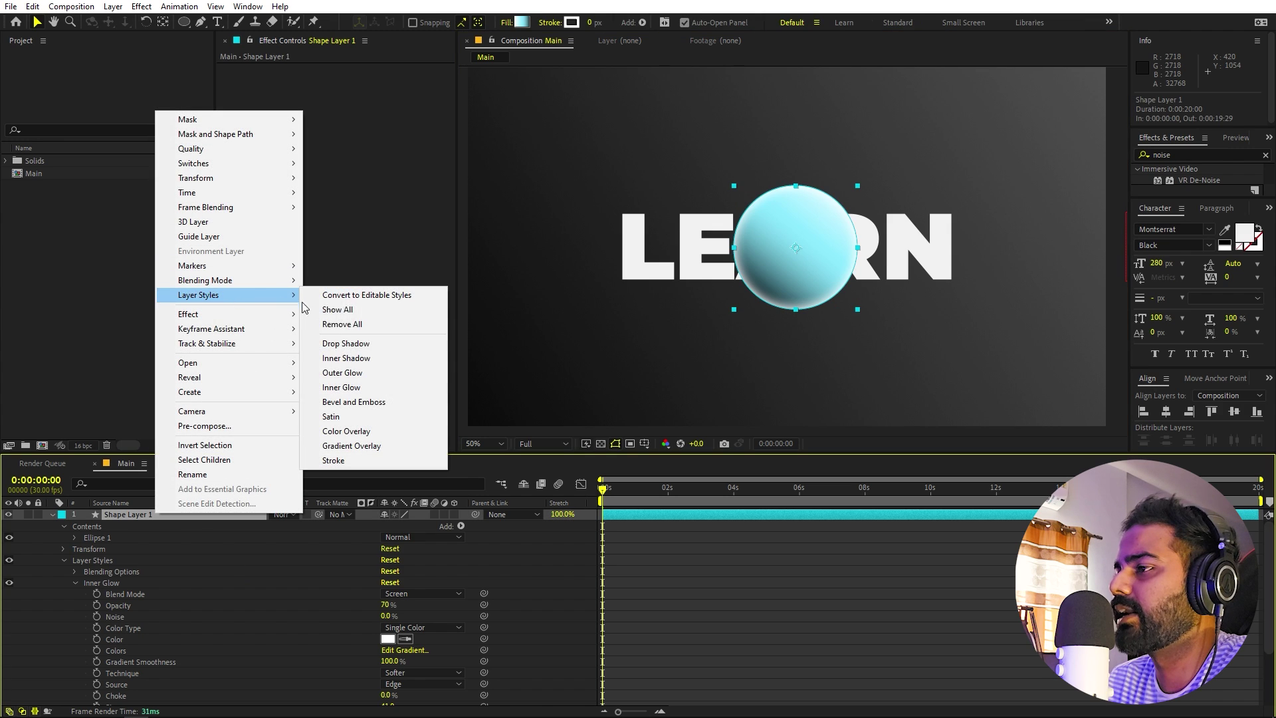
left_click(353, 345)
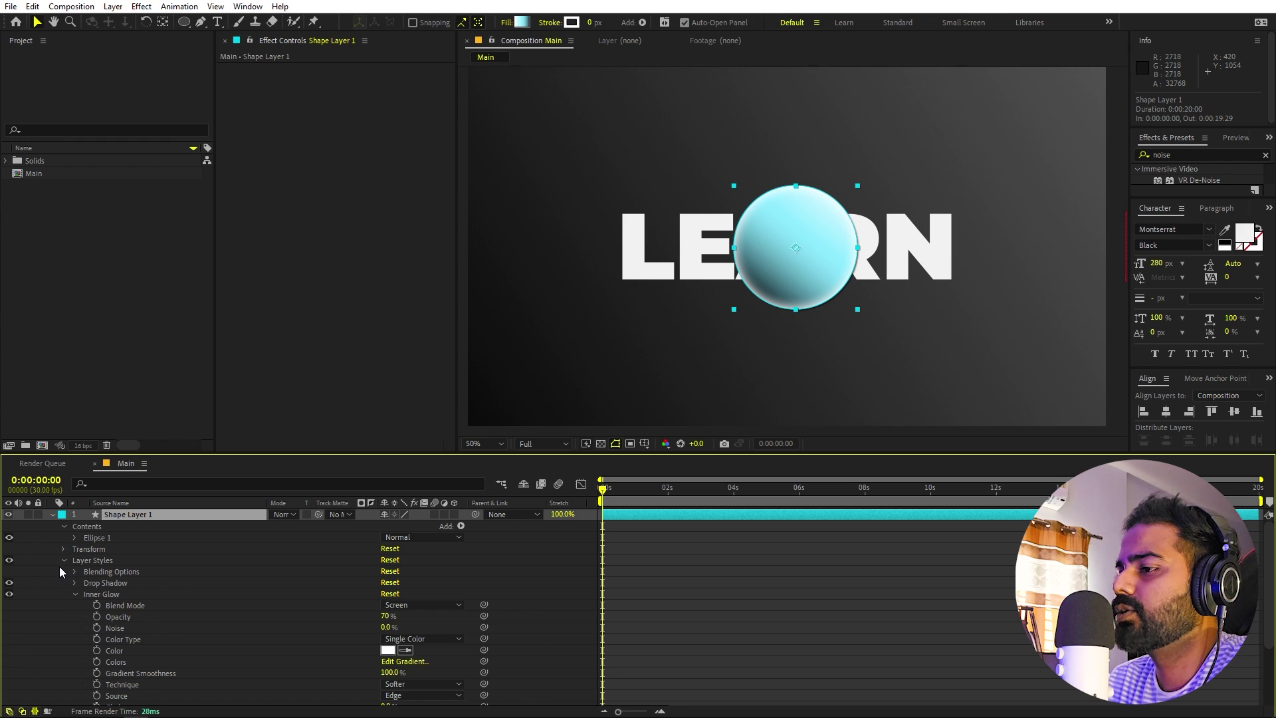
Step: Set the circle's Drop Shadow to 100% opacity, a 20° angle, a distance of 125 and a size of 103
left_click(74, 595)
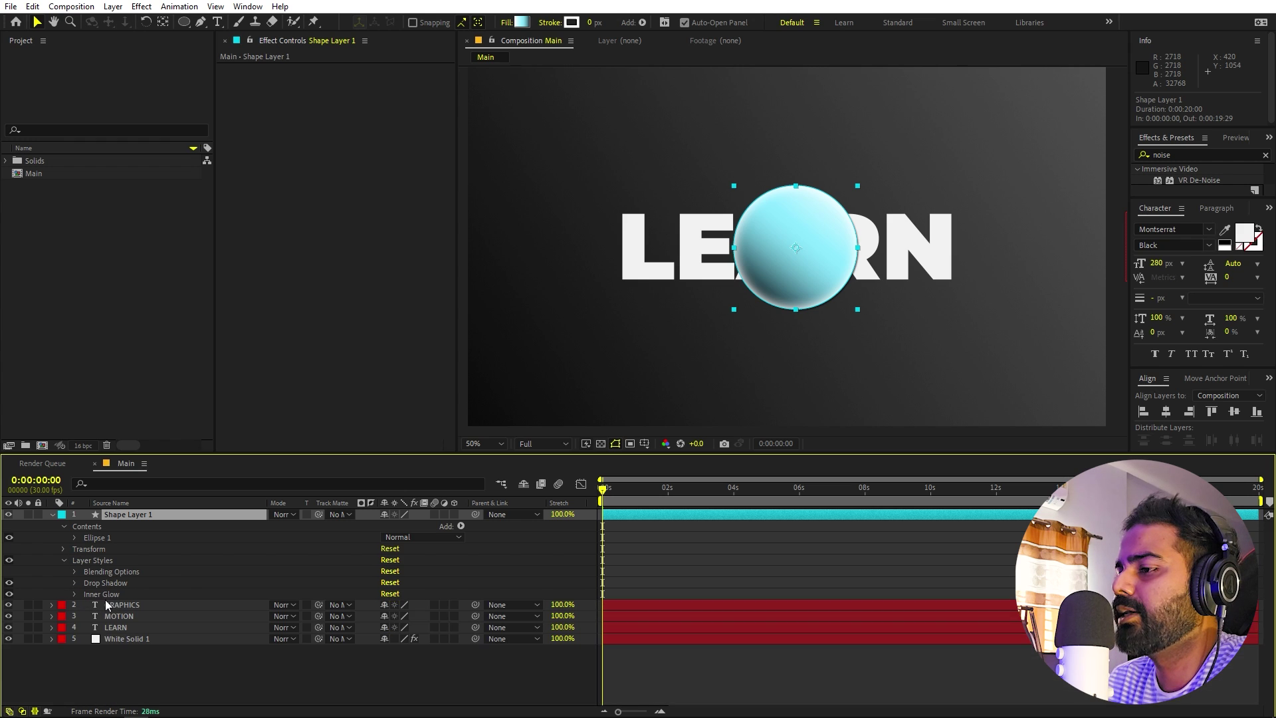
left_click(74, 584)
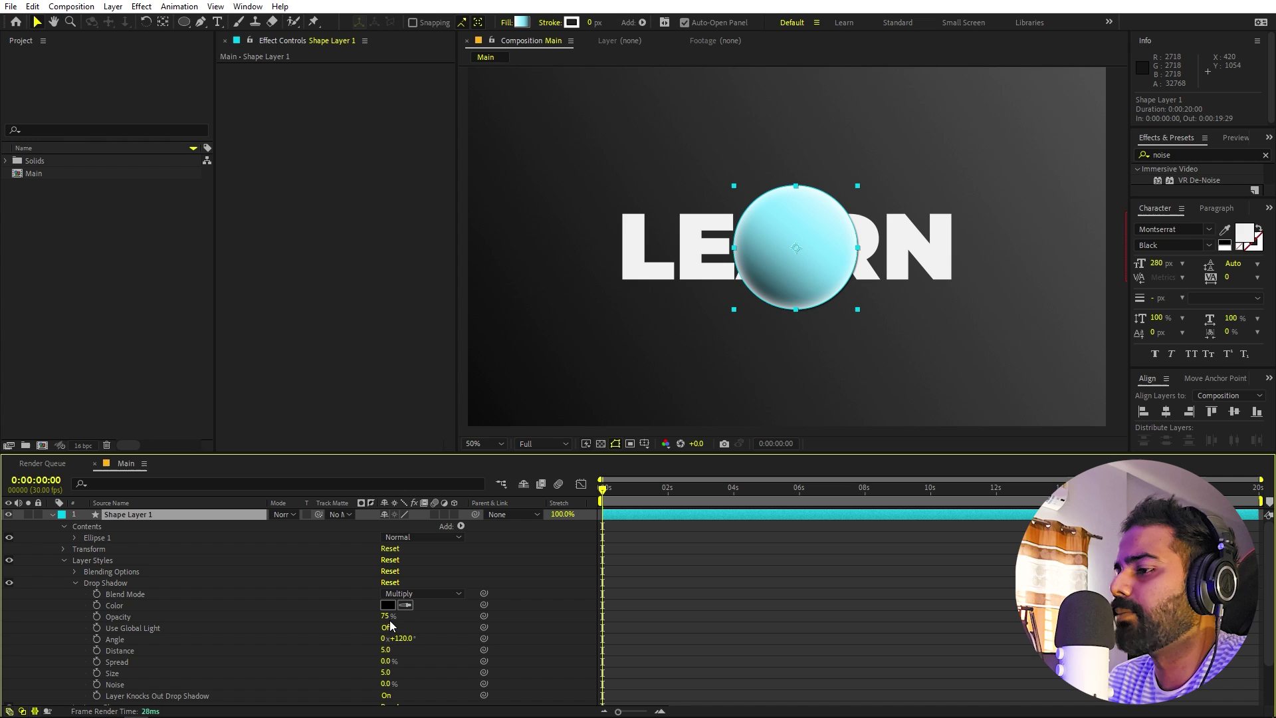
left_click_drag(386, 621, 536, 613)
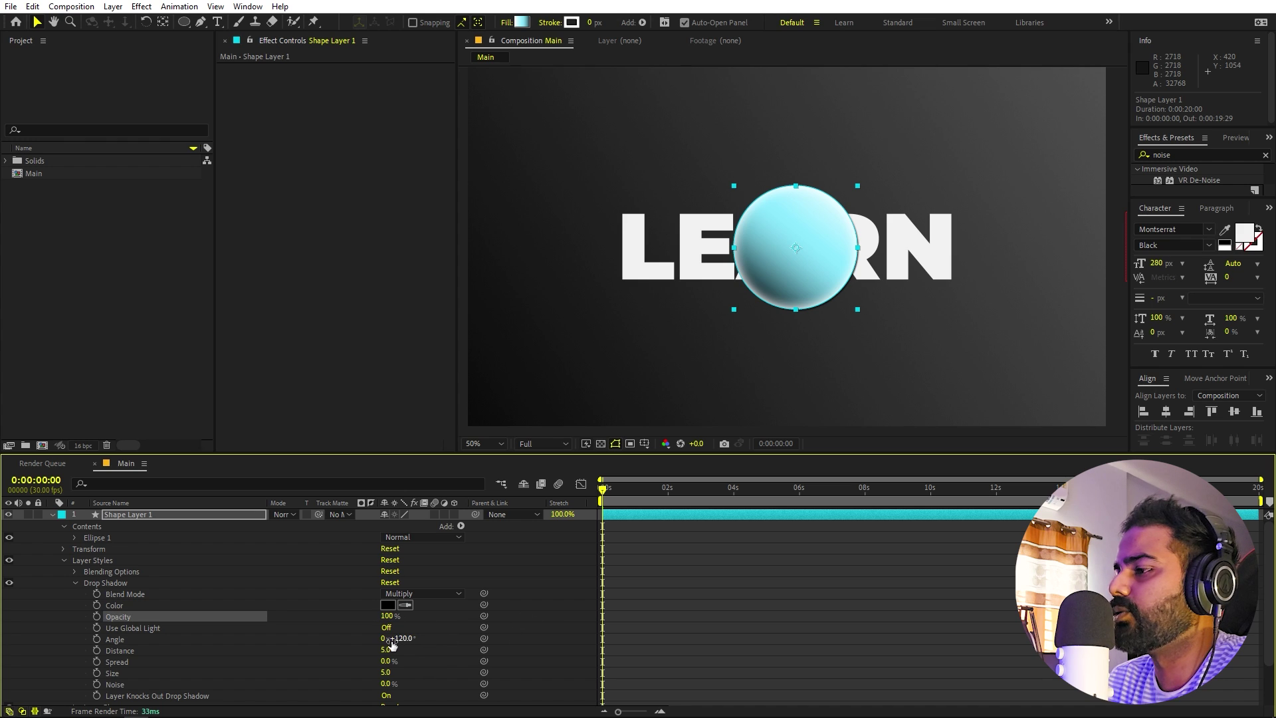
scroll(393, 636, "down", 2)
left_click_drag(393, 621, 452, 608)
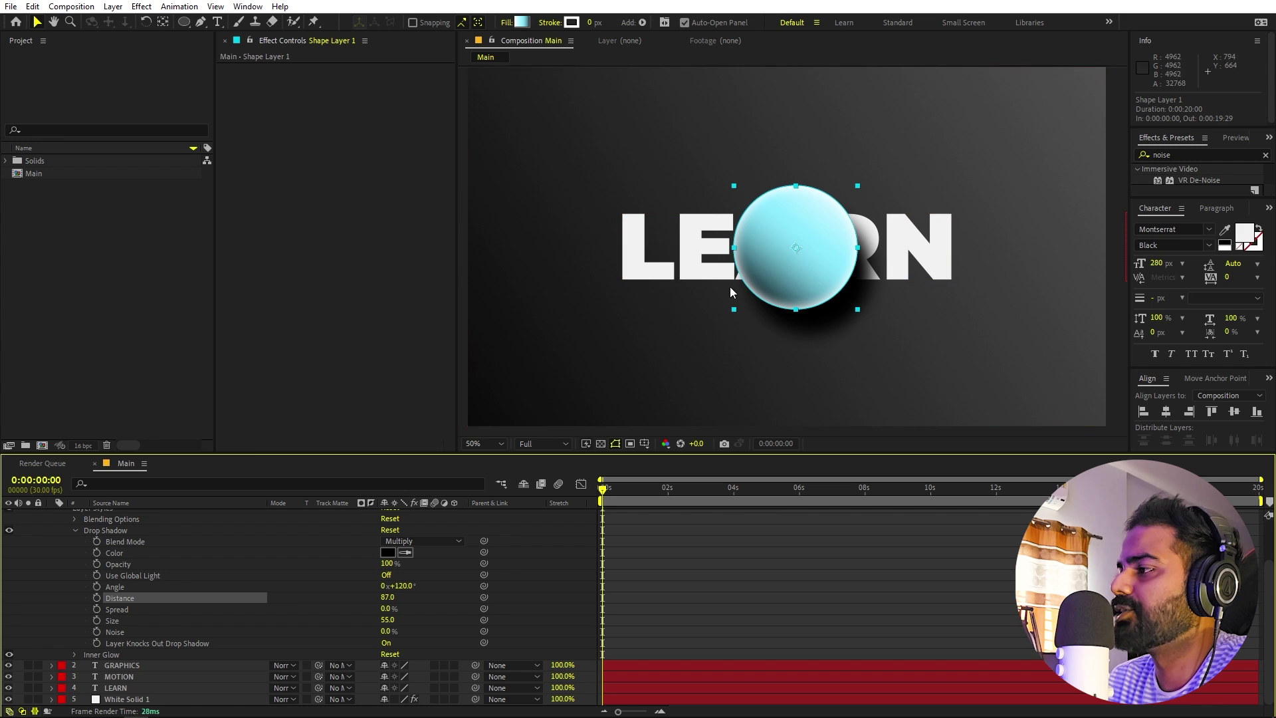
left_click_drag(399, 587, 421, 621)
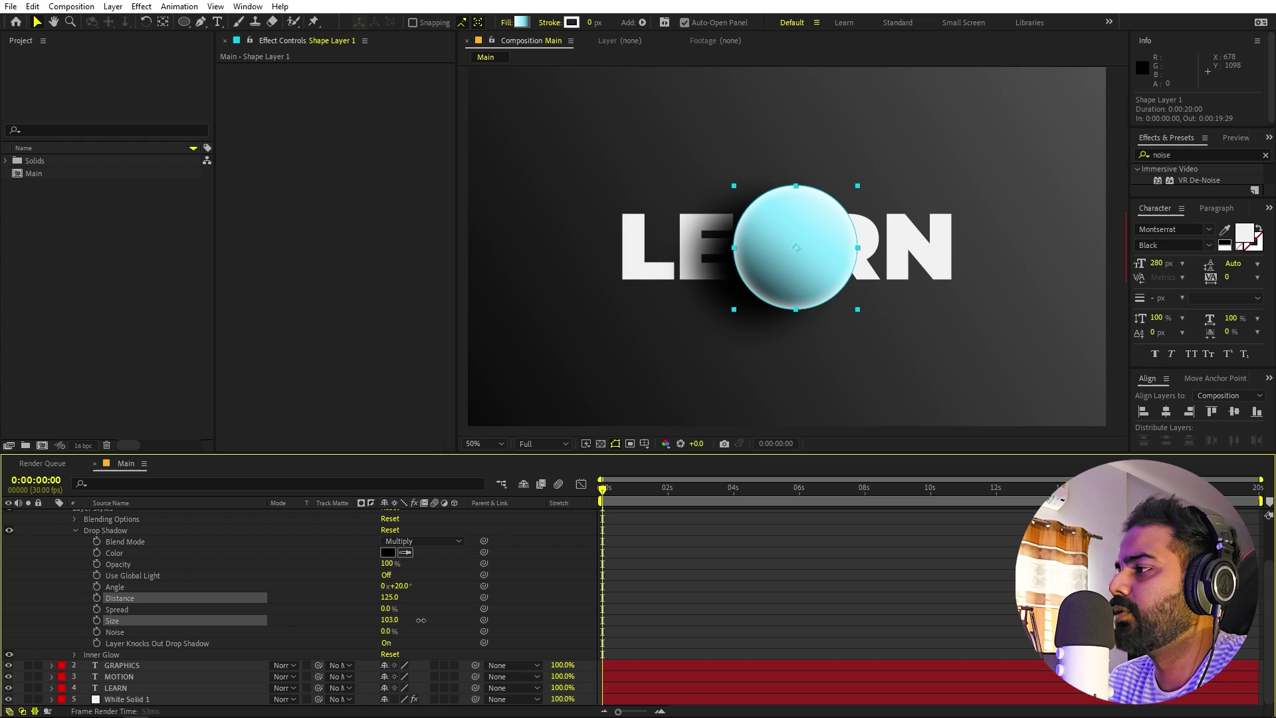
Step: Set the circle's Drop Shadow opacity to 63% and its angle to 30°, and collapse the shape layer's properties
scroll(423, 619, "up", 2)
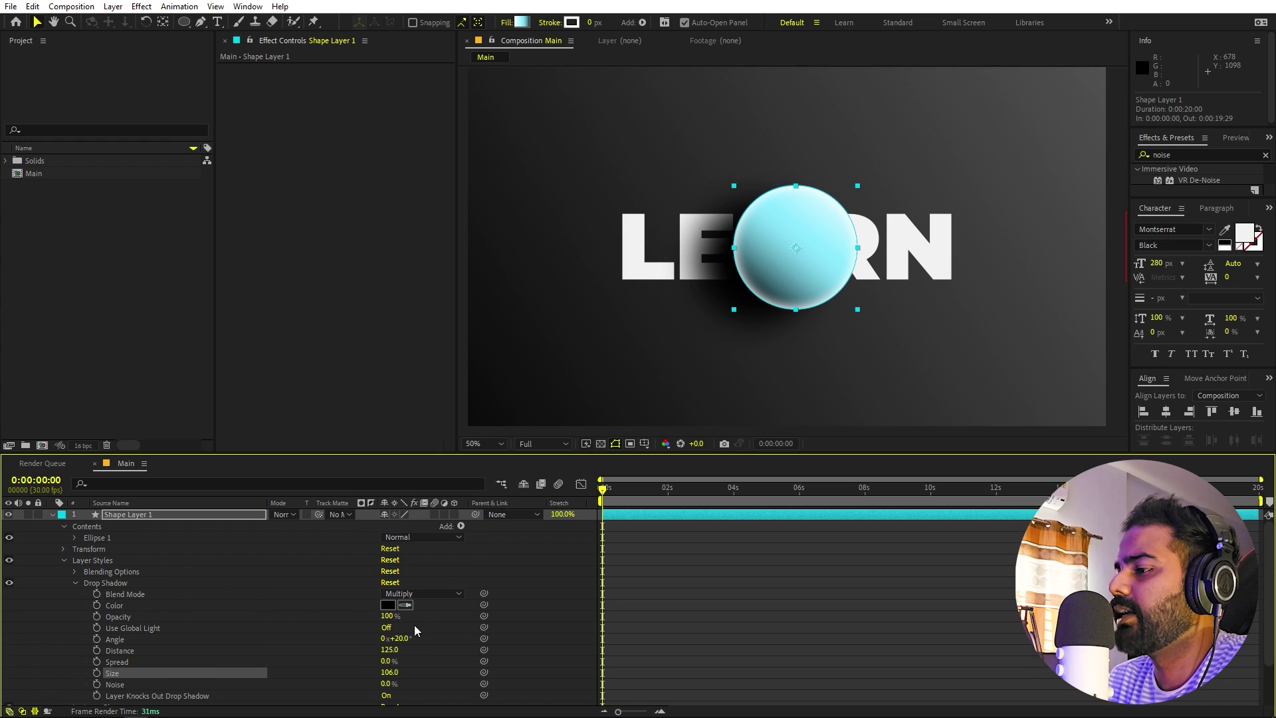
mouse_move(384, 622)
left_mouse_down()
mouse_move(349, 626)
mouse_move(372, 627)
left_mouse_up()
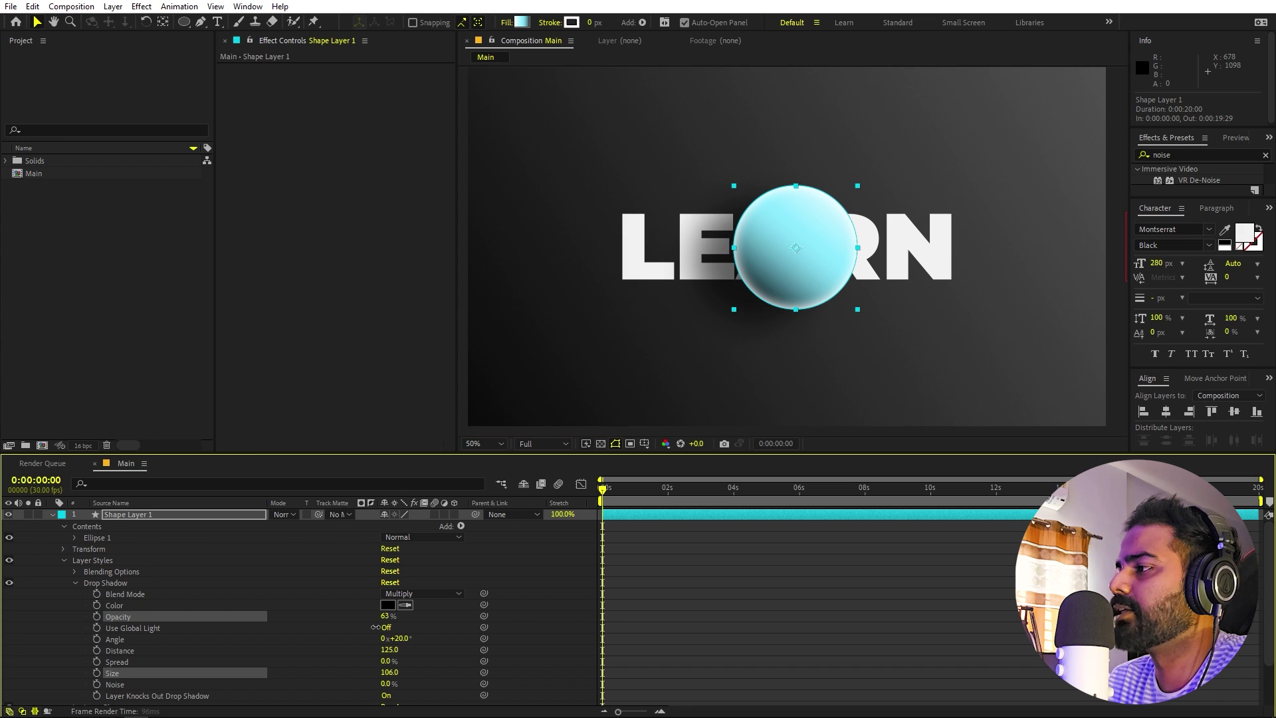
left_click(938, 599)
scroll(371, 607, "down", 2)
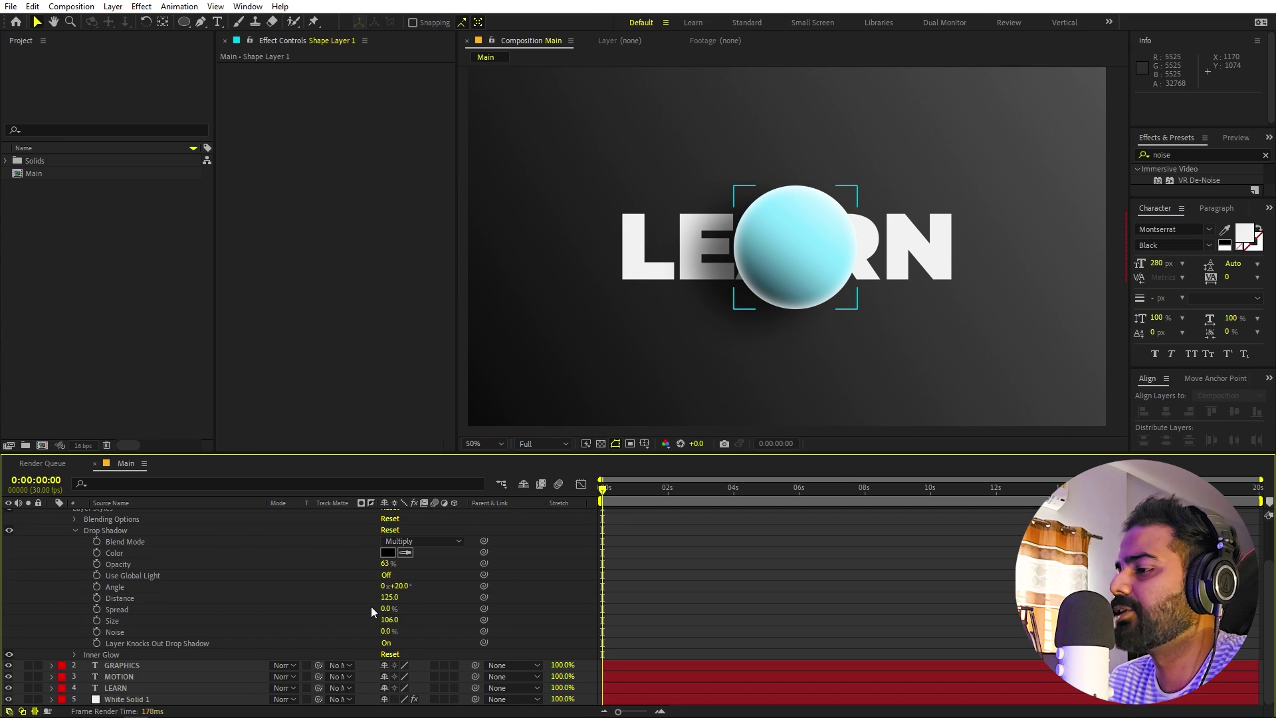
left_click_drag(402, 586, 416, 591)
left_click(898, 589)
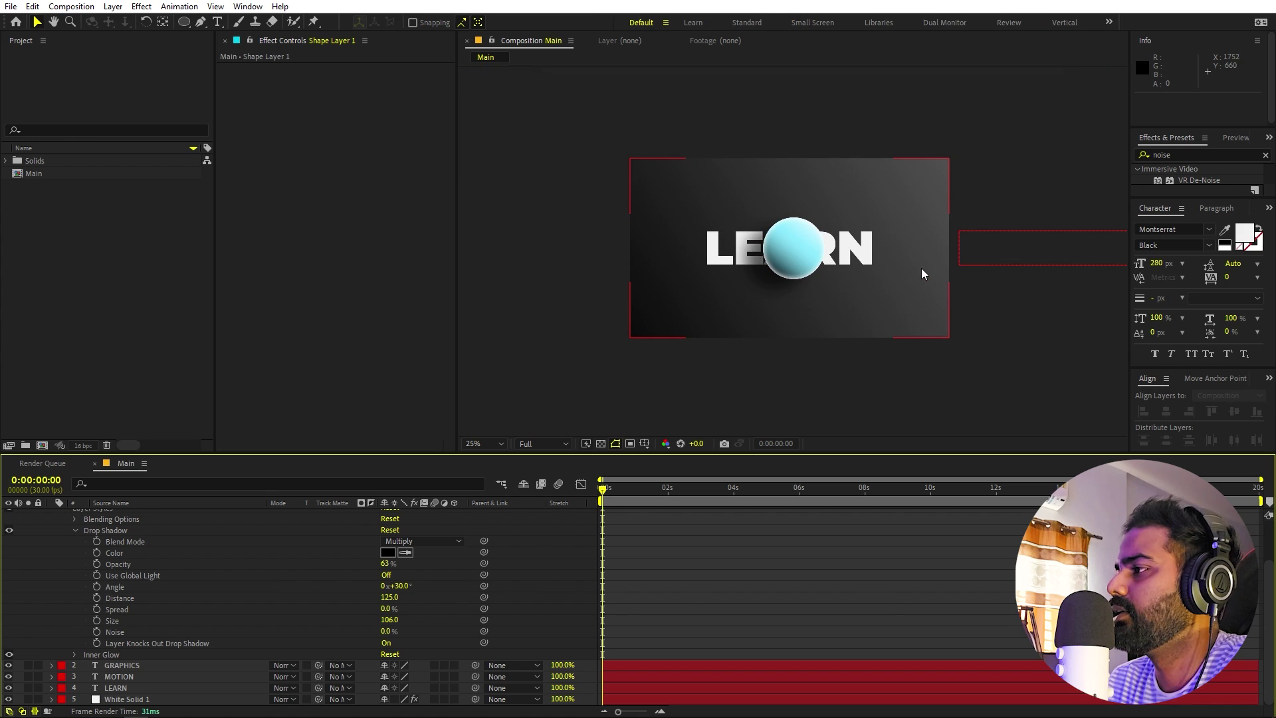
left_click(202, 585)
scroll(202, 584, "up", 2)
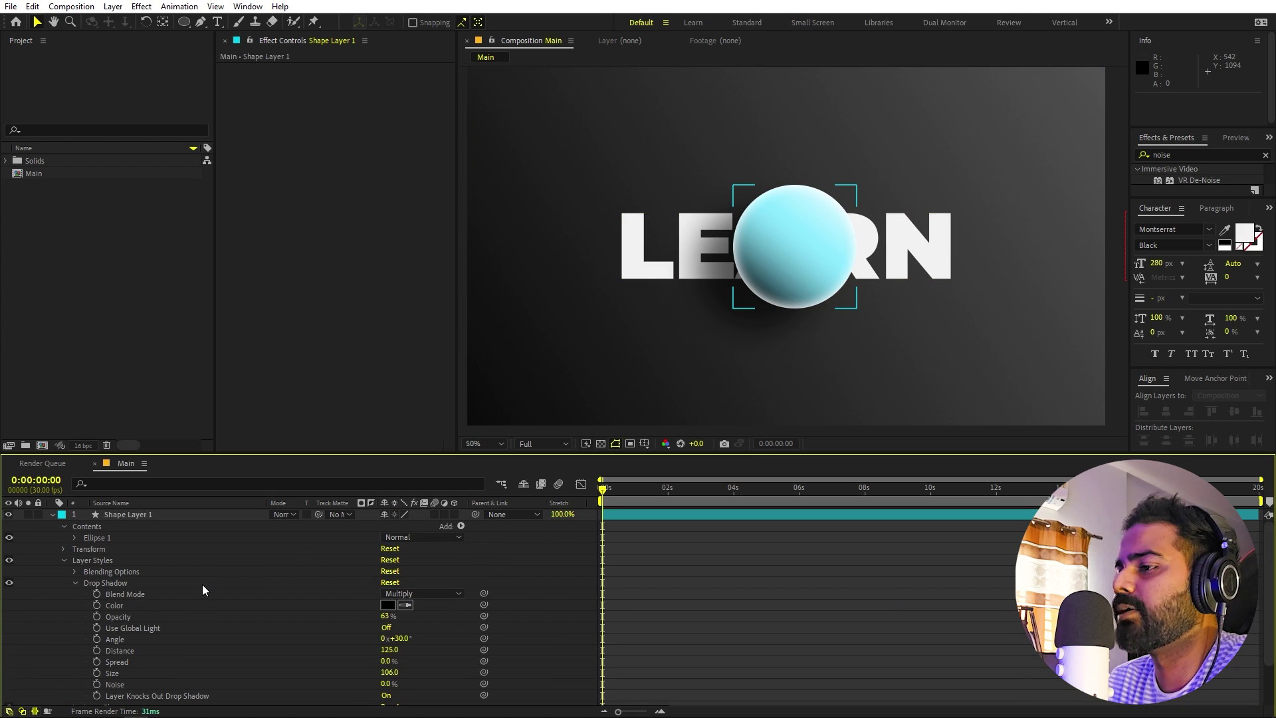
left_click(51, 516)
left_click(282, 649)
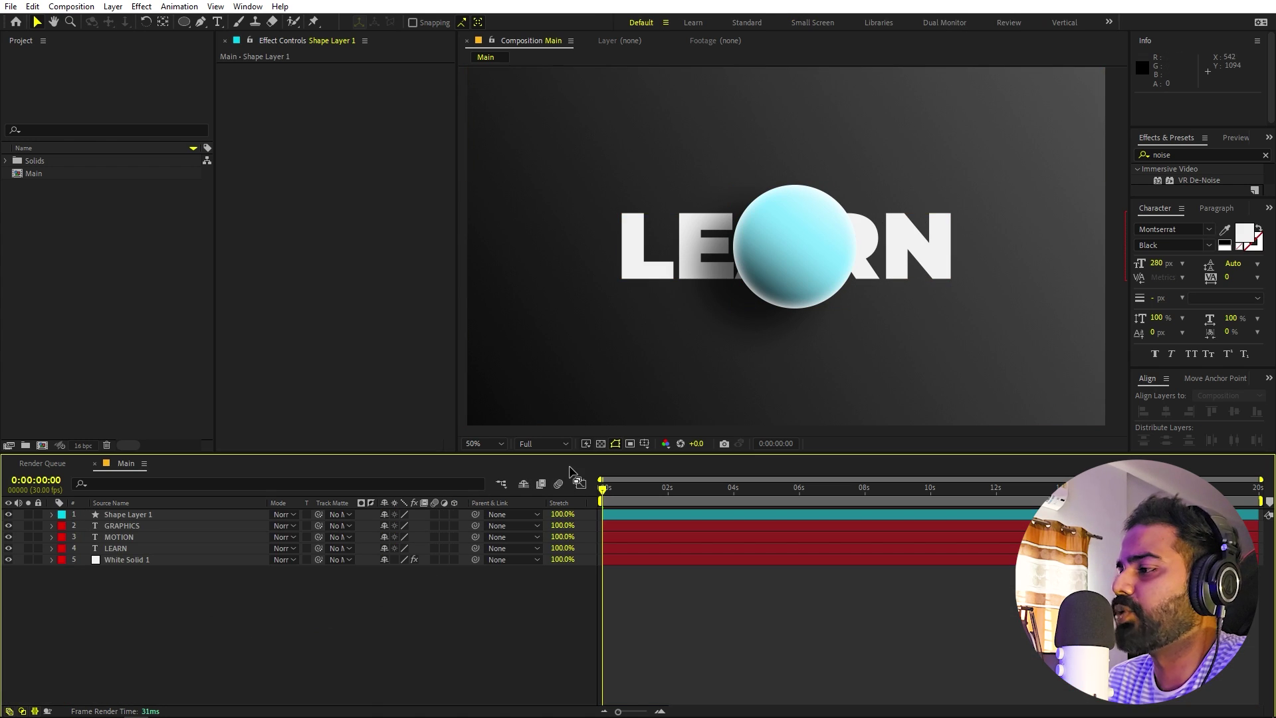
Step: Create a null object and parent the circle's shape layer to it
right_click(181, 651)
mouse_move(254, 489)
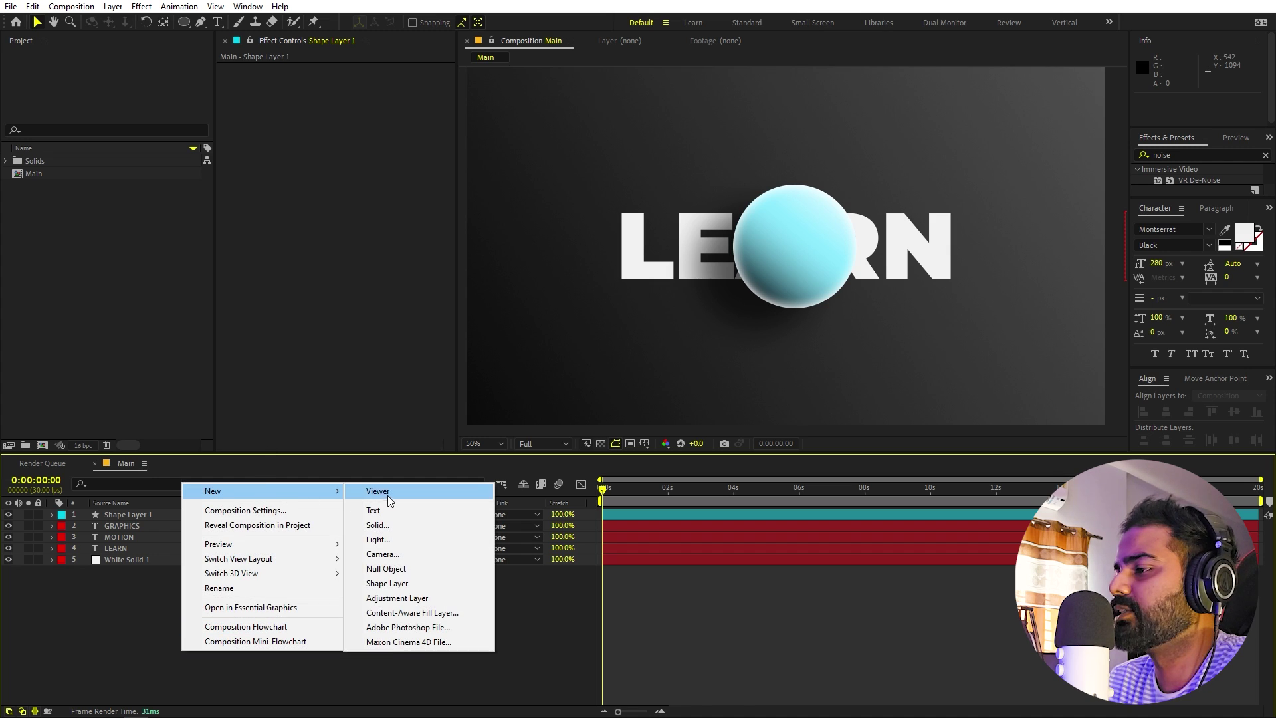
left_click(391, 569)
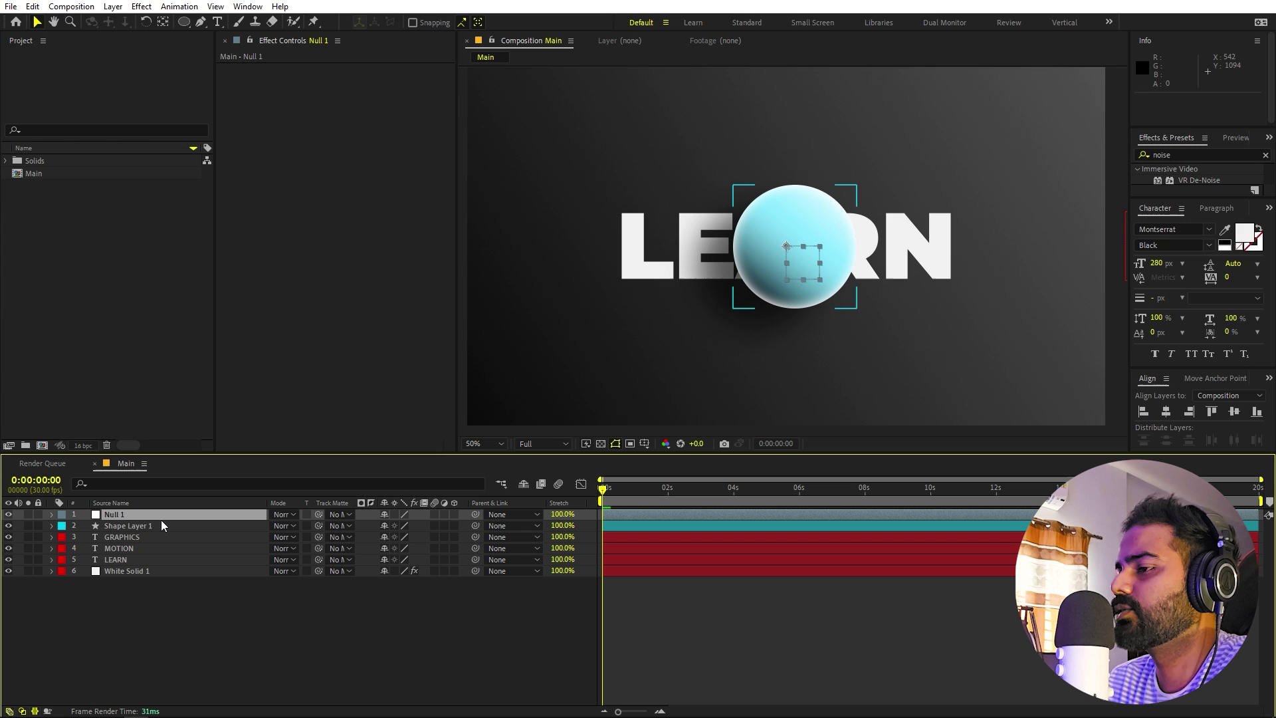
left_click(138, 526)
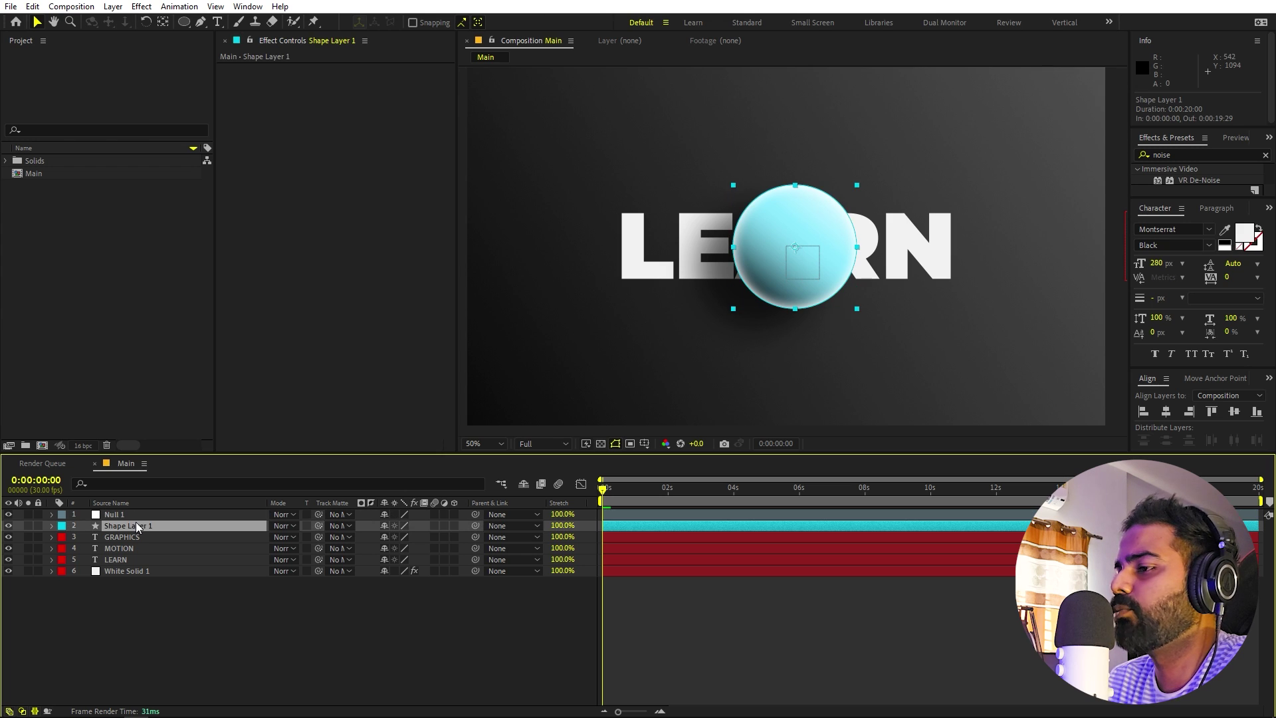
left_click_drag(475, 525, 150, 513)
Step: Create a second null object and place it between the circle's shape layer and the GRAPHICS layer
right_click(181, 635)
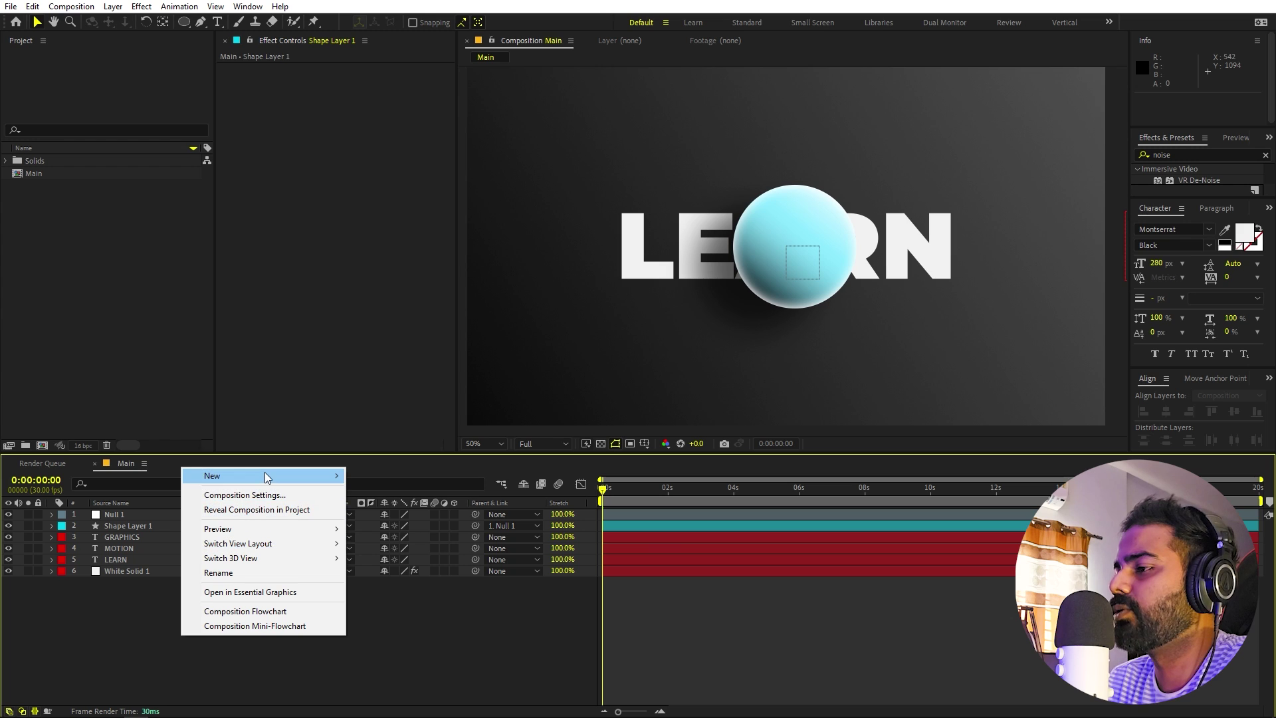
mouse_move(266, 476)
left_click(393, 551)
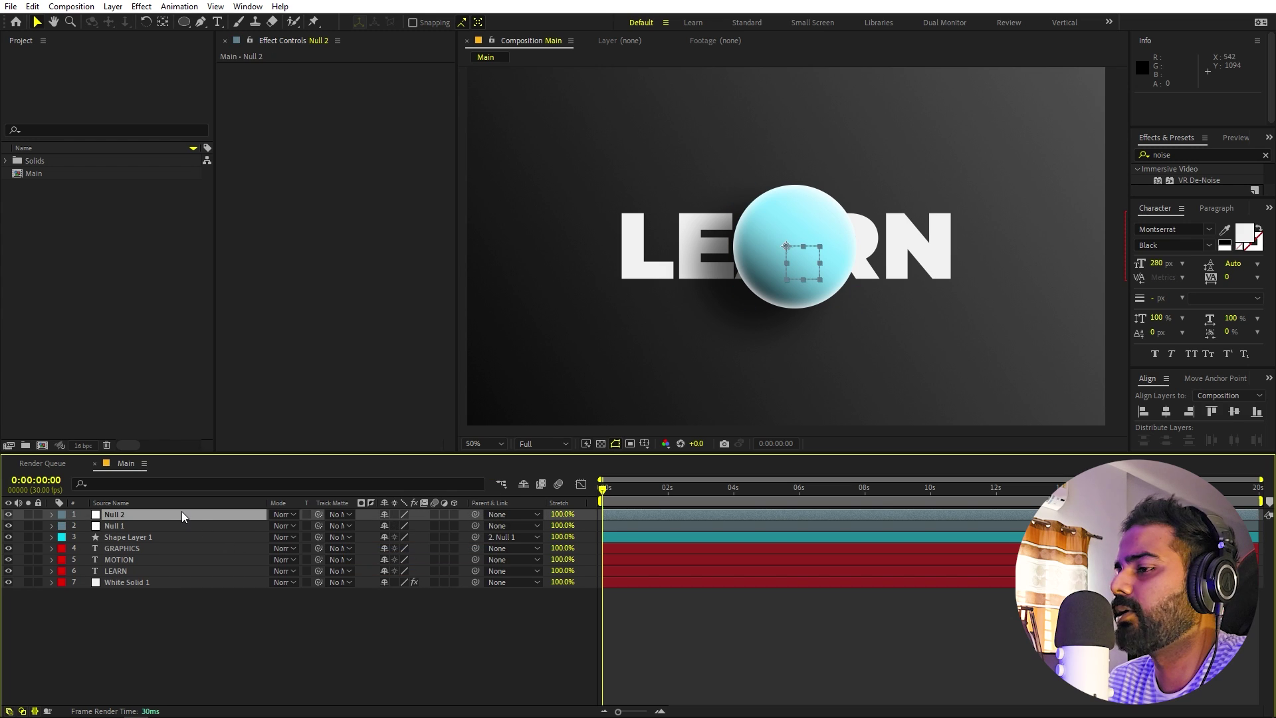
left_click_drag(181, 513, 156, 544)
Step: Parent the GRAPHICS, MOTION and LEARN text layers to Null 2
left_click(146, 548)
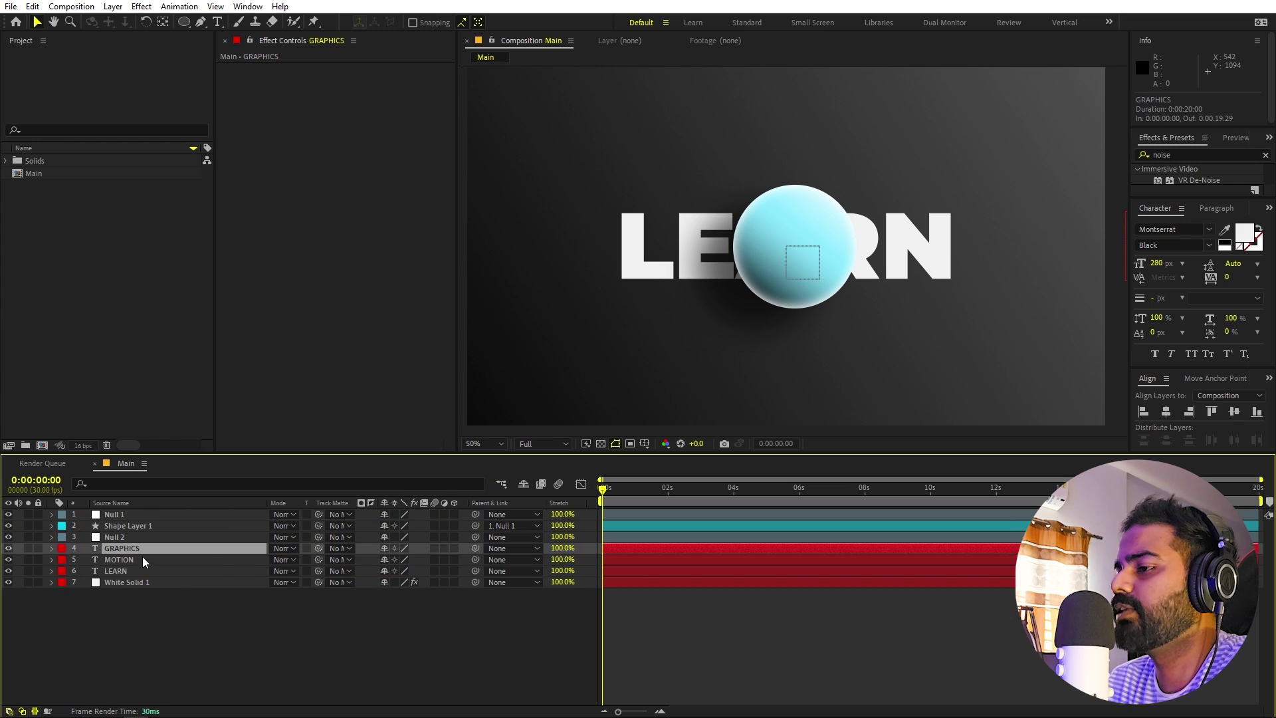
left_click(132, 572, "shift")
left_click_drag(475, 548, 107, 541)
Step: Keyframe the Position of Null 2 at 0 seconds with an X value of 2520, moving the text off the frame's right side
left_click(109, 540)
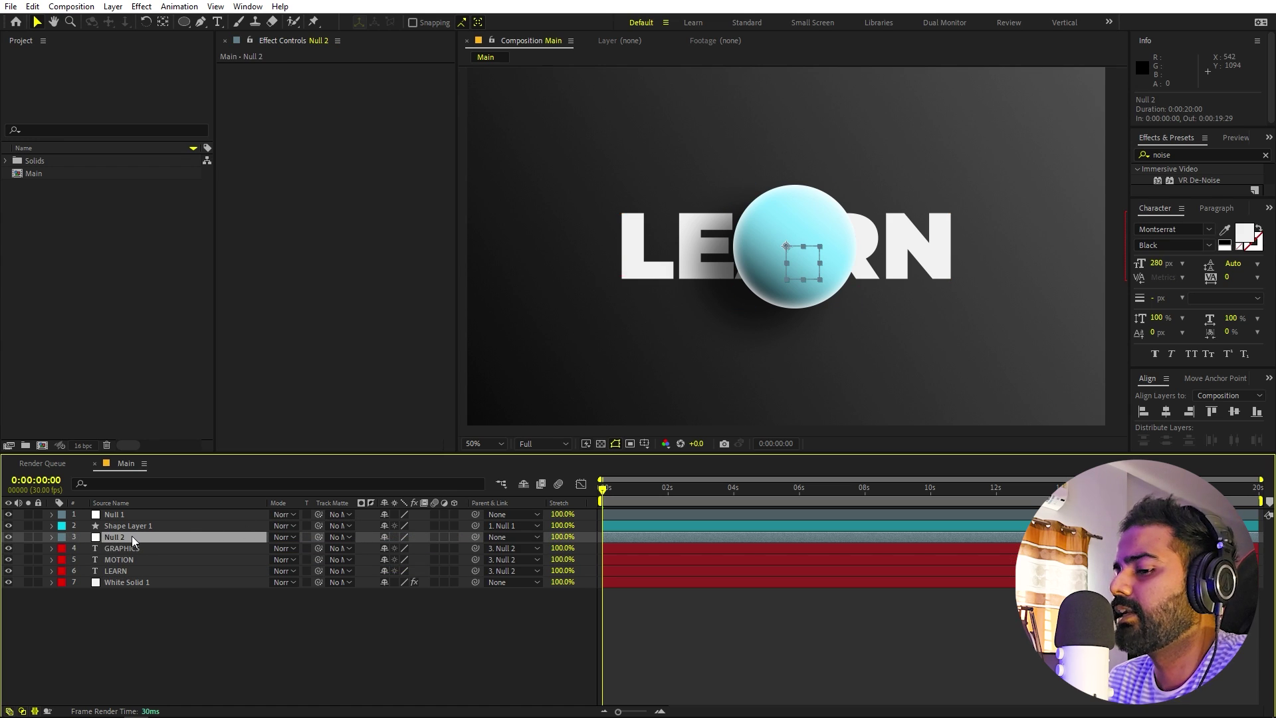
key("p")
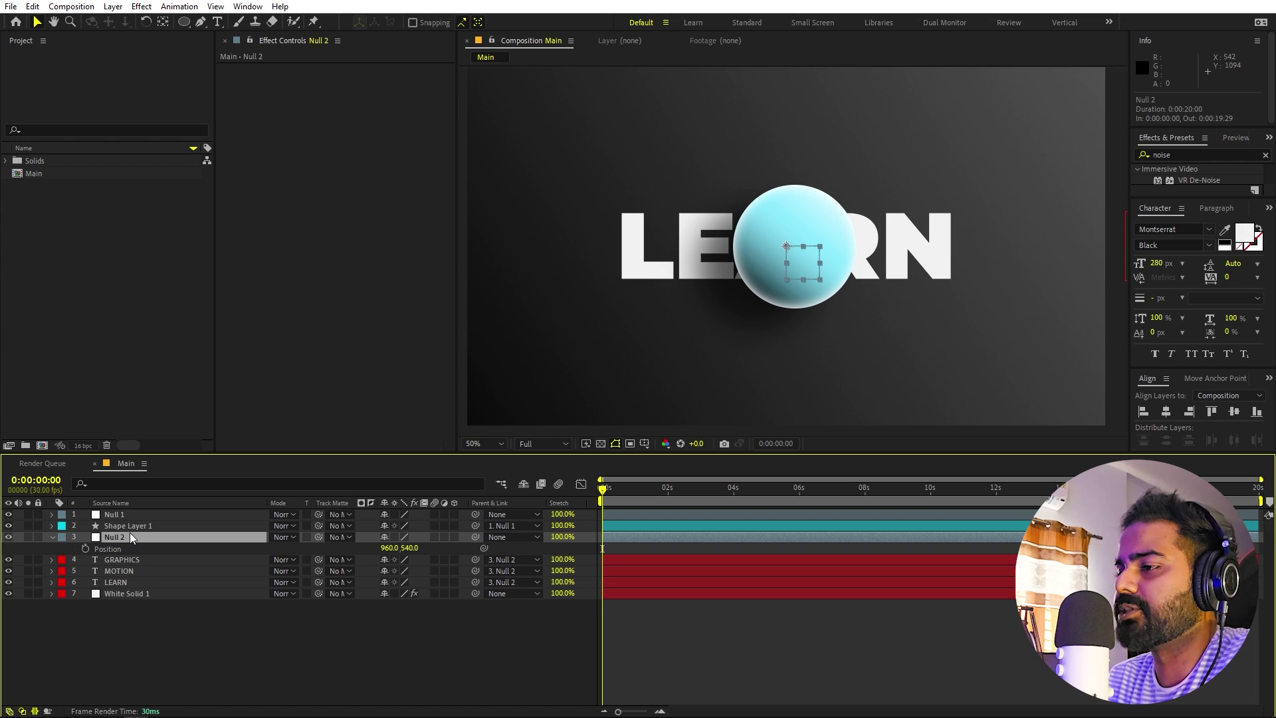
left_click(86, 548)
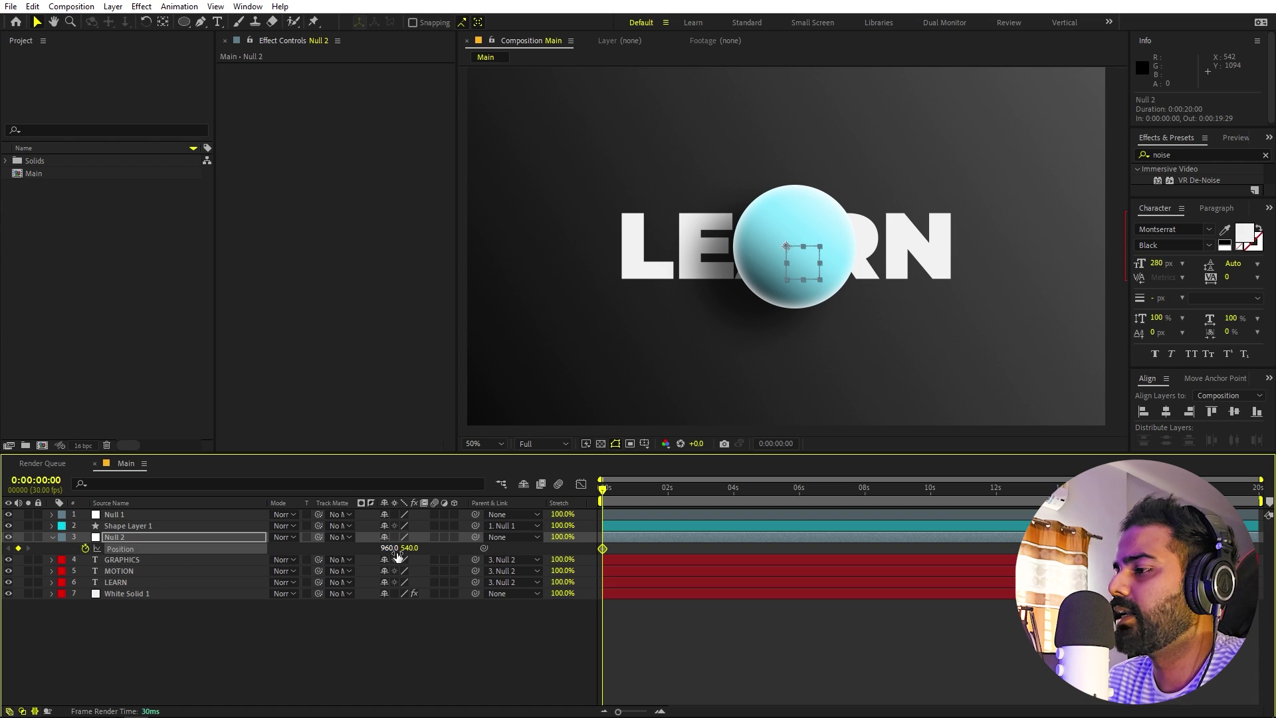
left_click_drag(388, 548, 1273, 548)
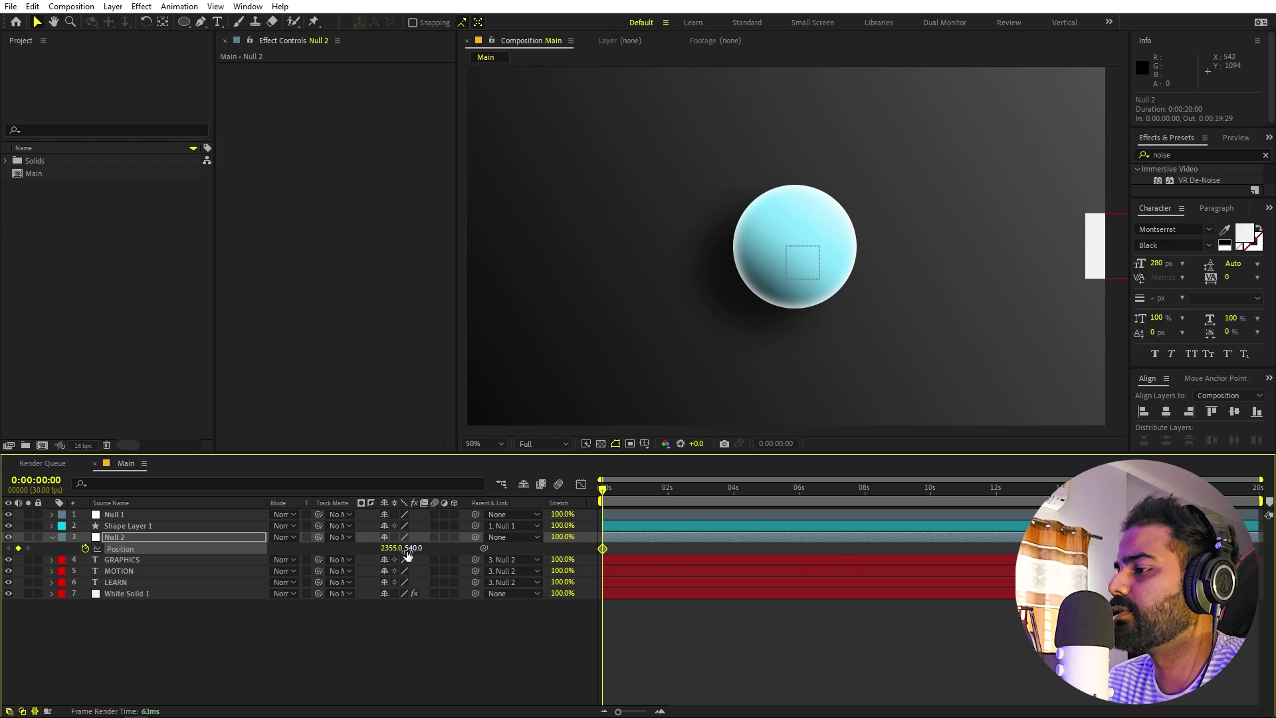
left_click_drag(390, 549, 470, 550)
scroll(796, 294, "down", 2)
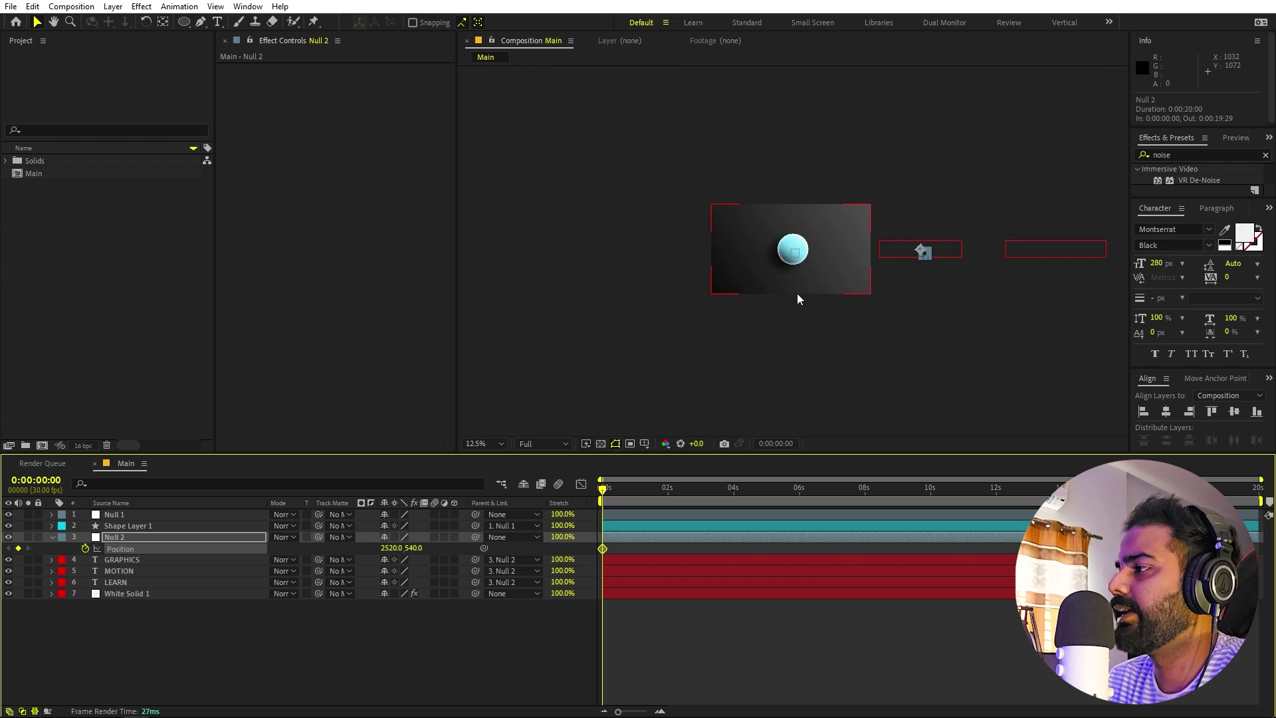
scroll(796, 293, "up", 1)
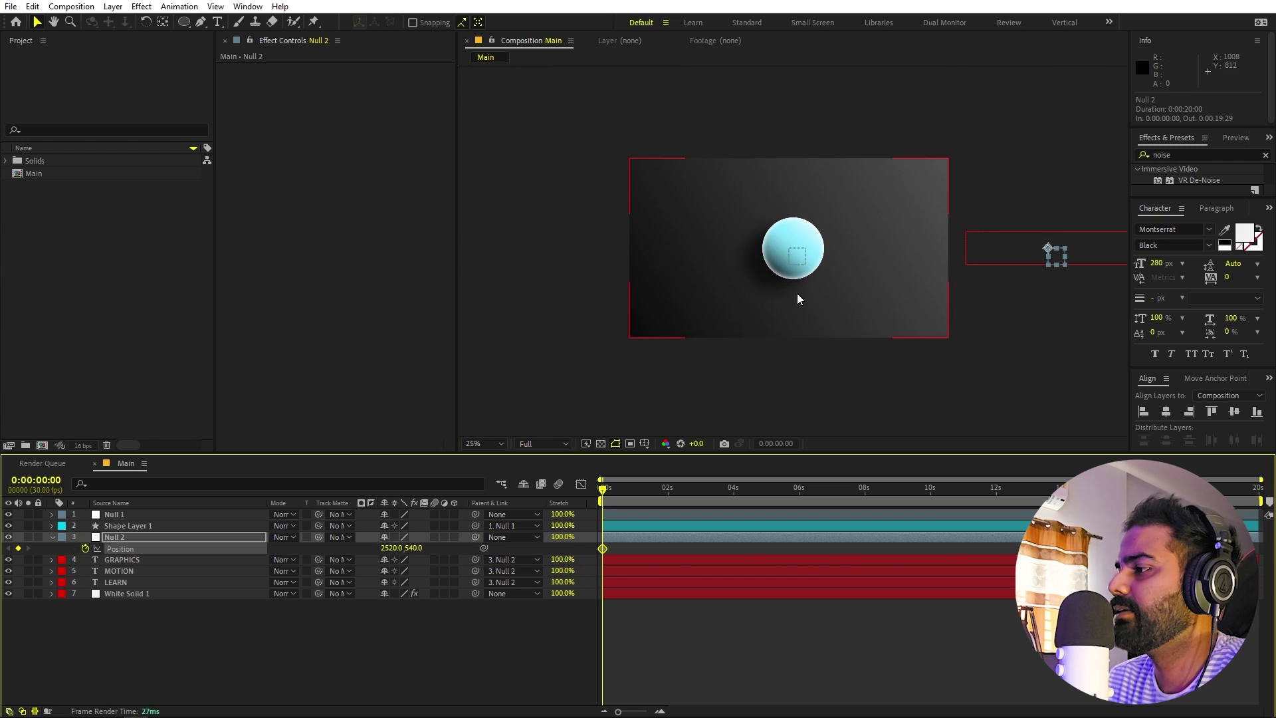
Step: Keyframe the Position of Null 2 at 0:00:04:01 with an X value of -4522 so all words pass out of the frame
left_click(737, 495)
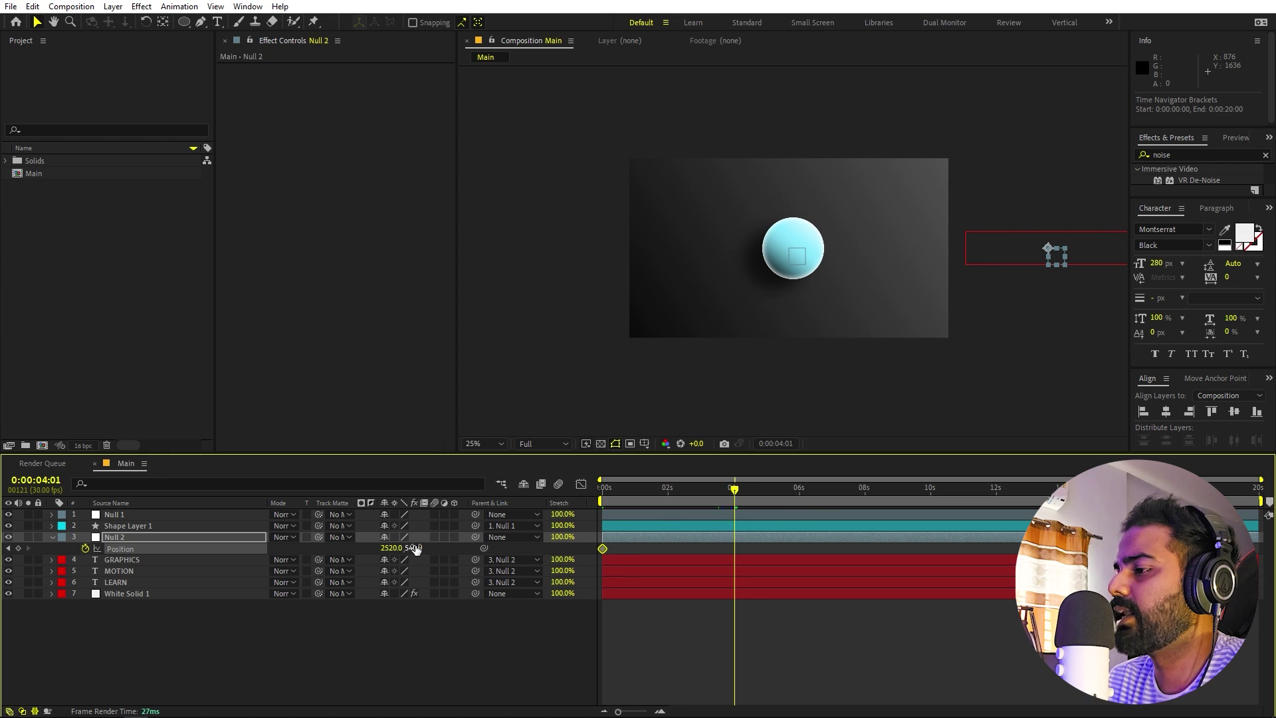
left_click_drag(394, 548, 730, 524)
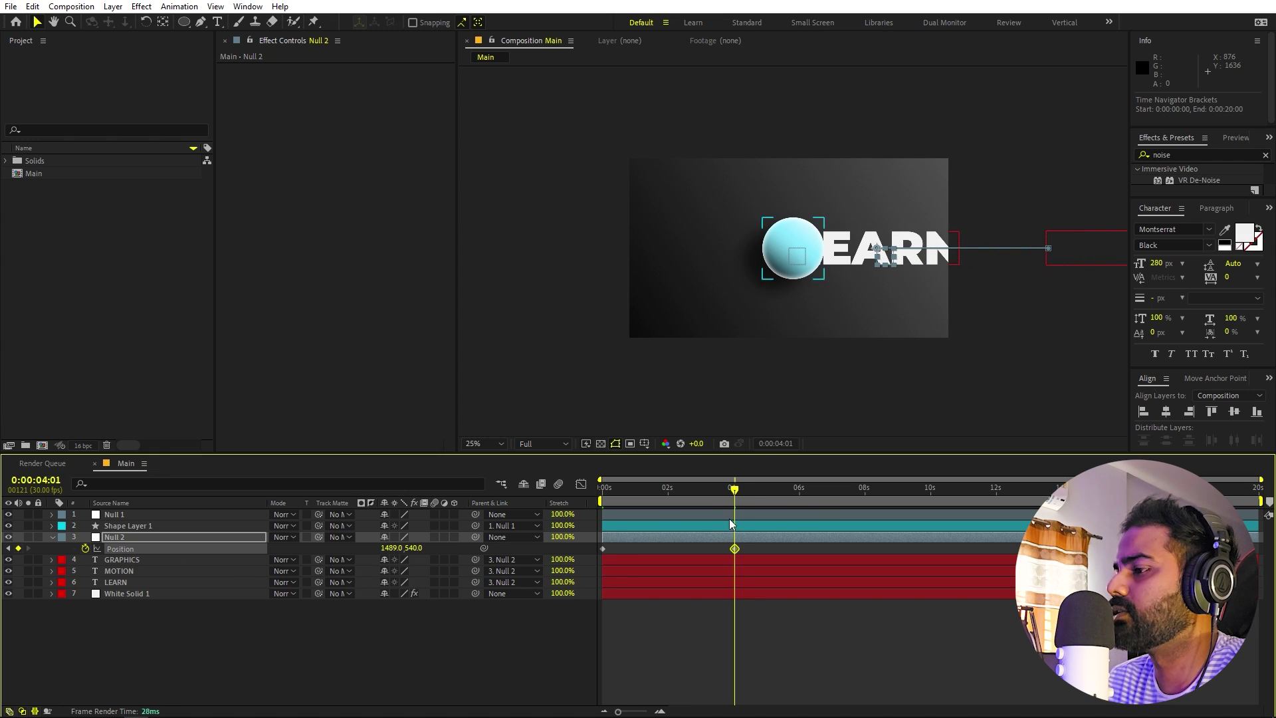
left_click_drag(388, 549, 623, 527)
left_click_drag(397, 549, 53, 535)
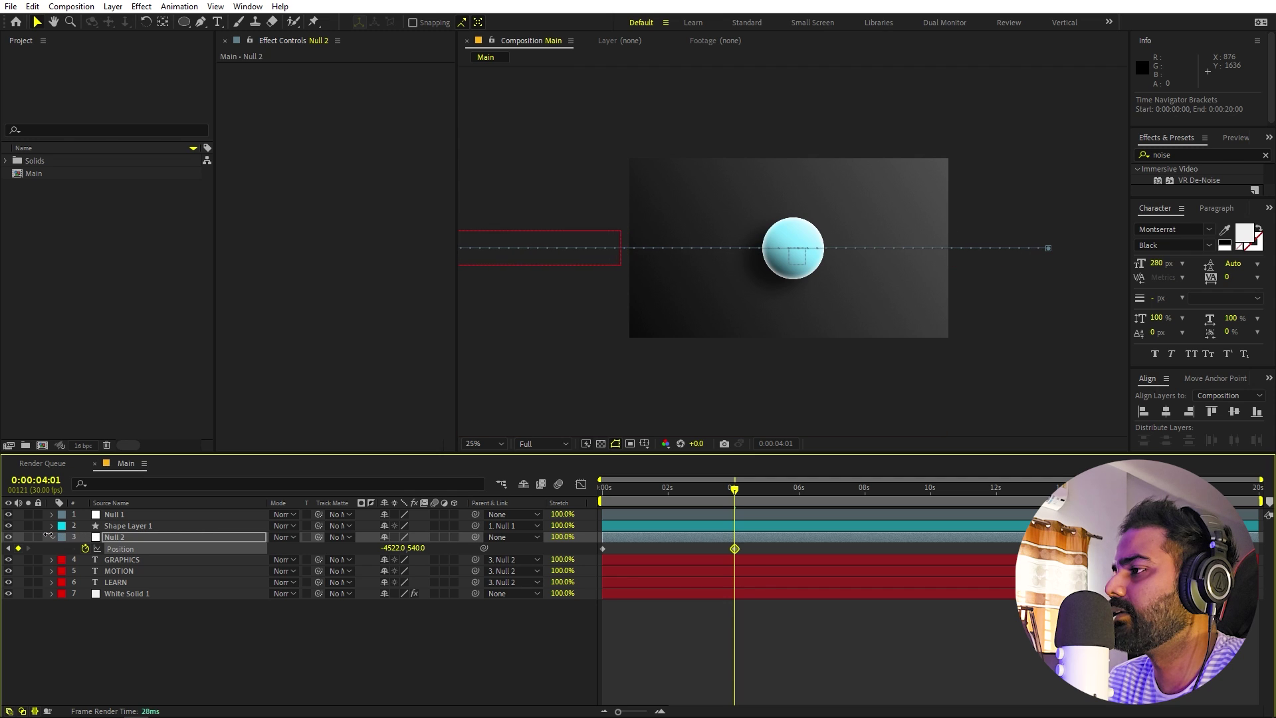
Step: Preview the text movement from the start of the composition
key("Home")
key("space")
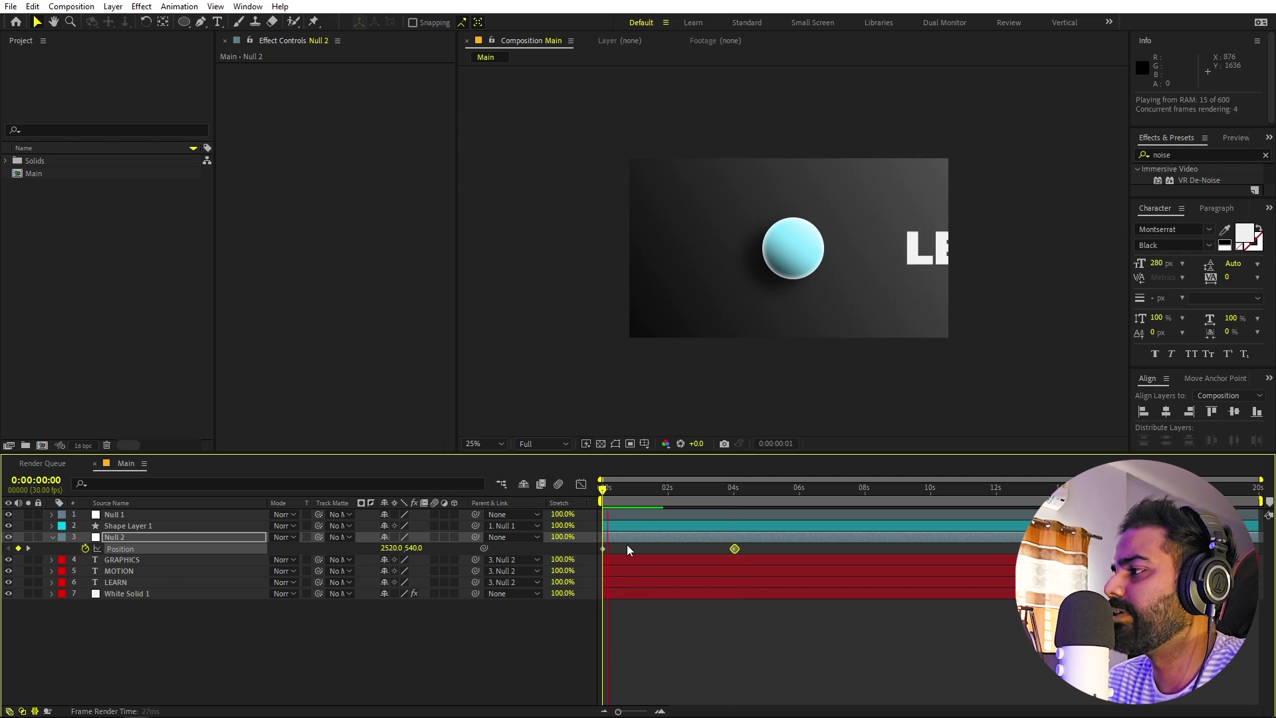
key("space")
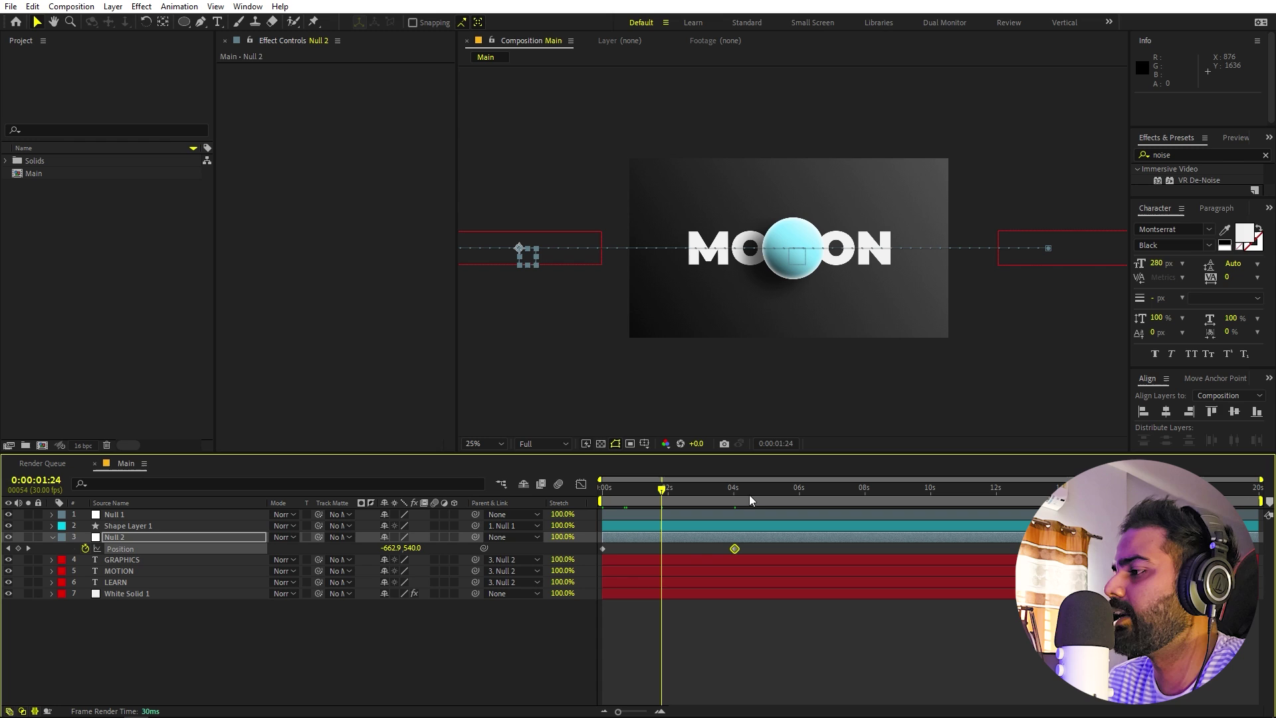
Step: Apply Easy Ease to both Position keyframes of Null 2 and lengthen the end keyframe's influence in the speed graph
left_click_drag(744, 550, 480, 548)
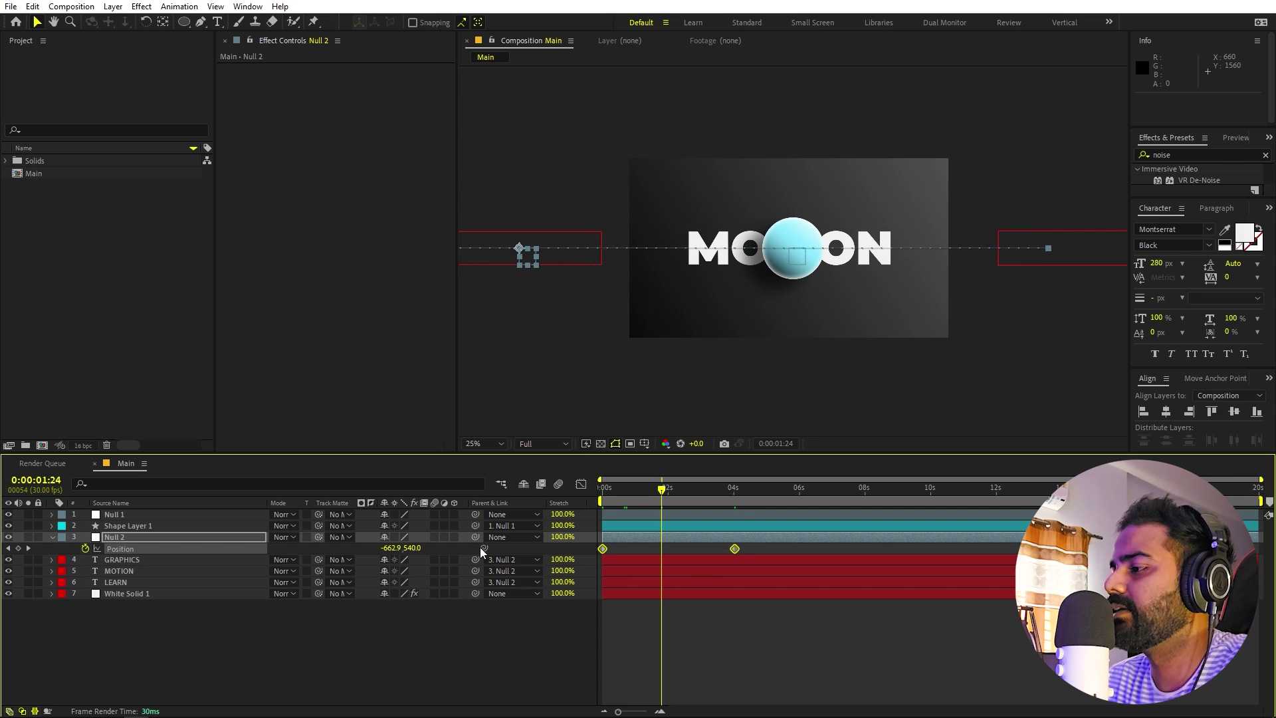
key("F9")
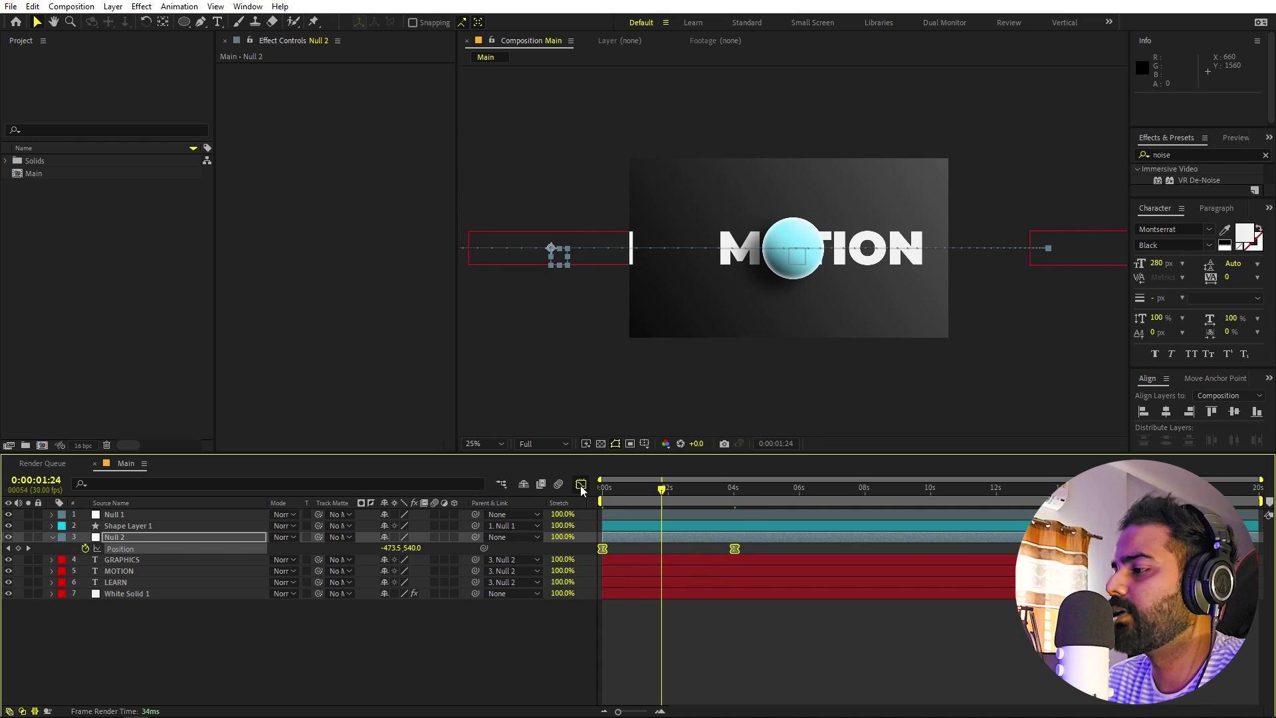
left_click(580, 485)
left_click(787, 698)
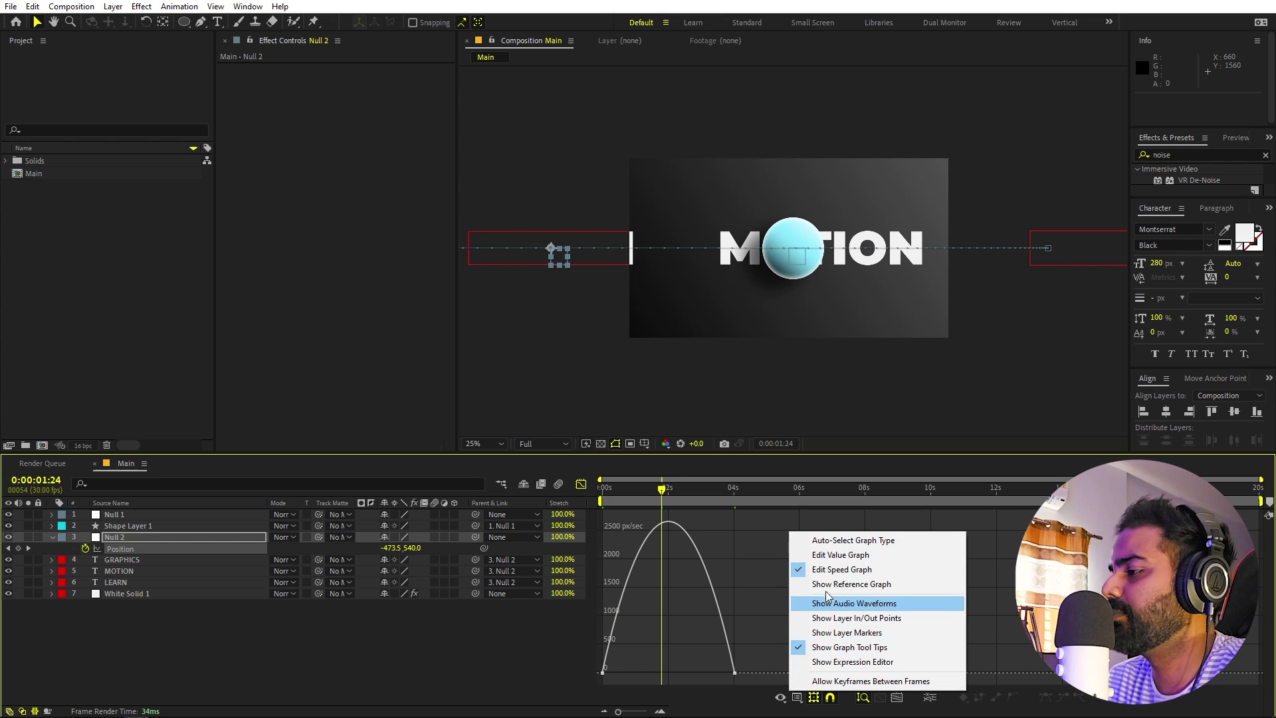
left_click(753, 601)
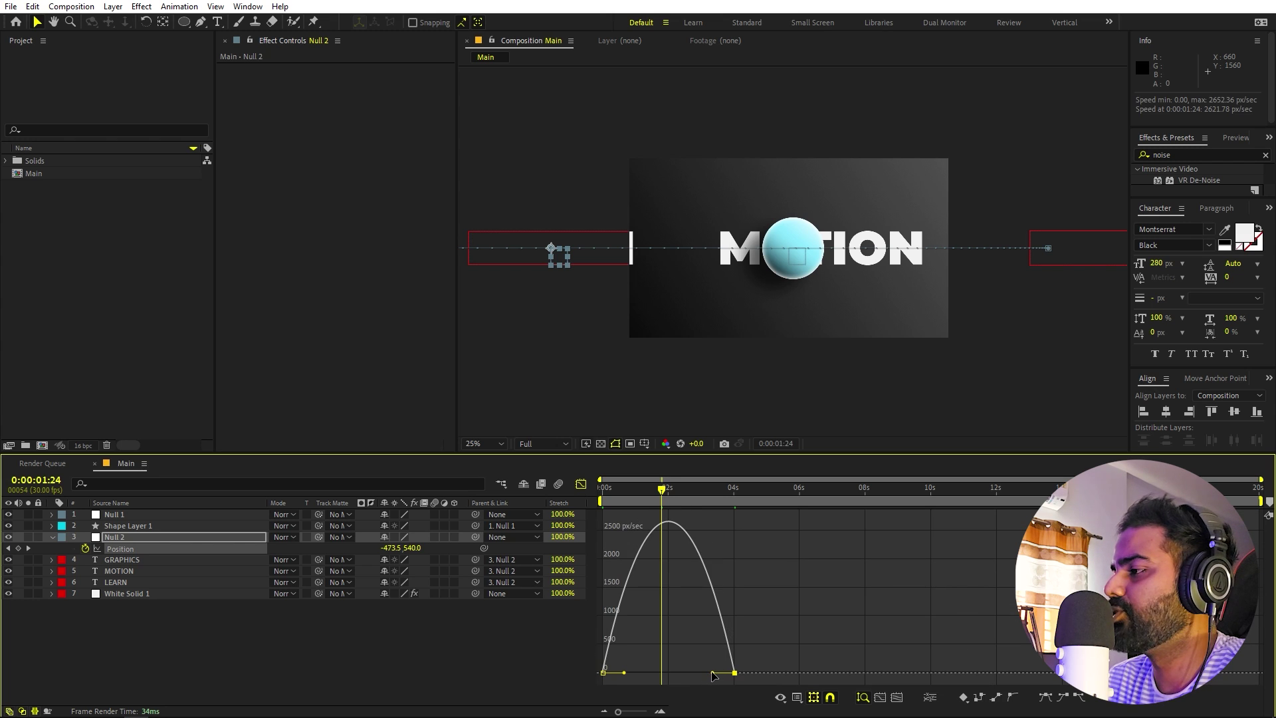
mouse_move(713, 675)
left_mouse_down()
mouse_move(631, 674)
mouse_move(694, 673)
left_mouse_up()
left_click(580, 486)
Step: Play the eased text animation from the beginning and return the time indicator to the first frame
left_click(631, 497)
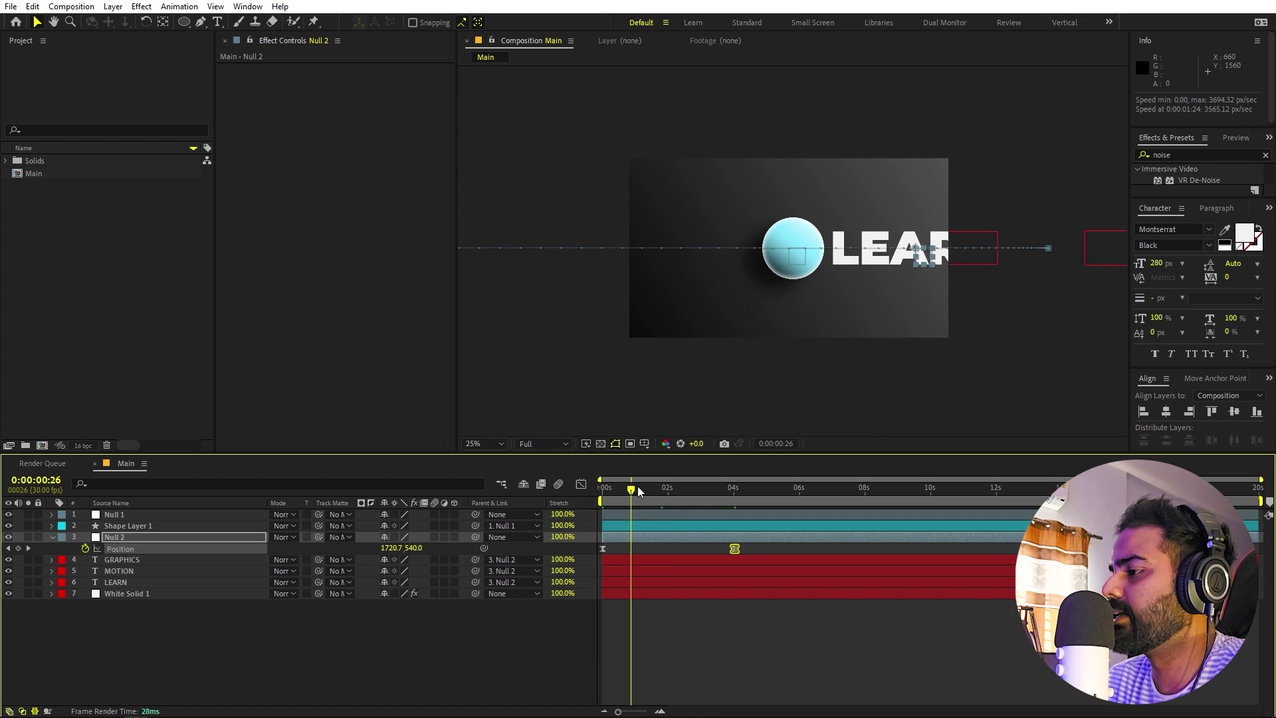
key("Home")
key("space")
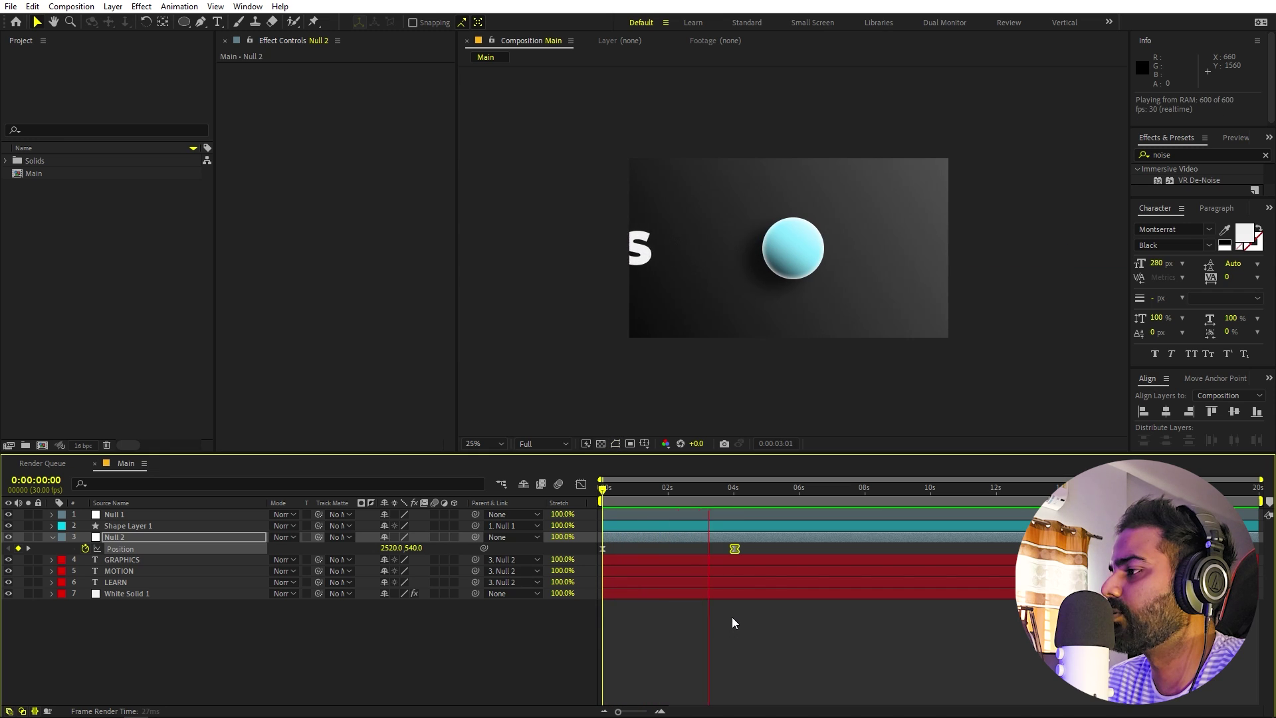
left_click(722, 544)
key("Home")
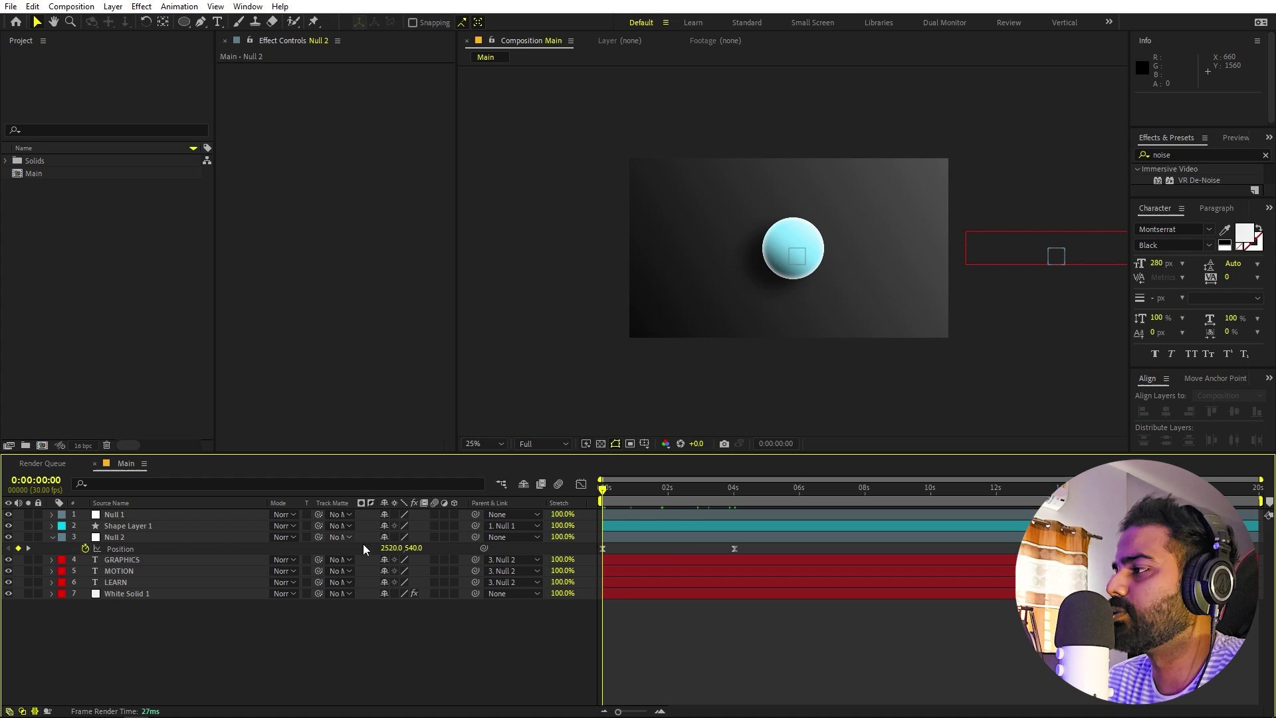
Step: Fit the composition in the viewer and add a Position keyframe at 0 seconds on Null 1, the circle's parent
left_click(497, 440)
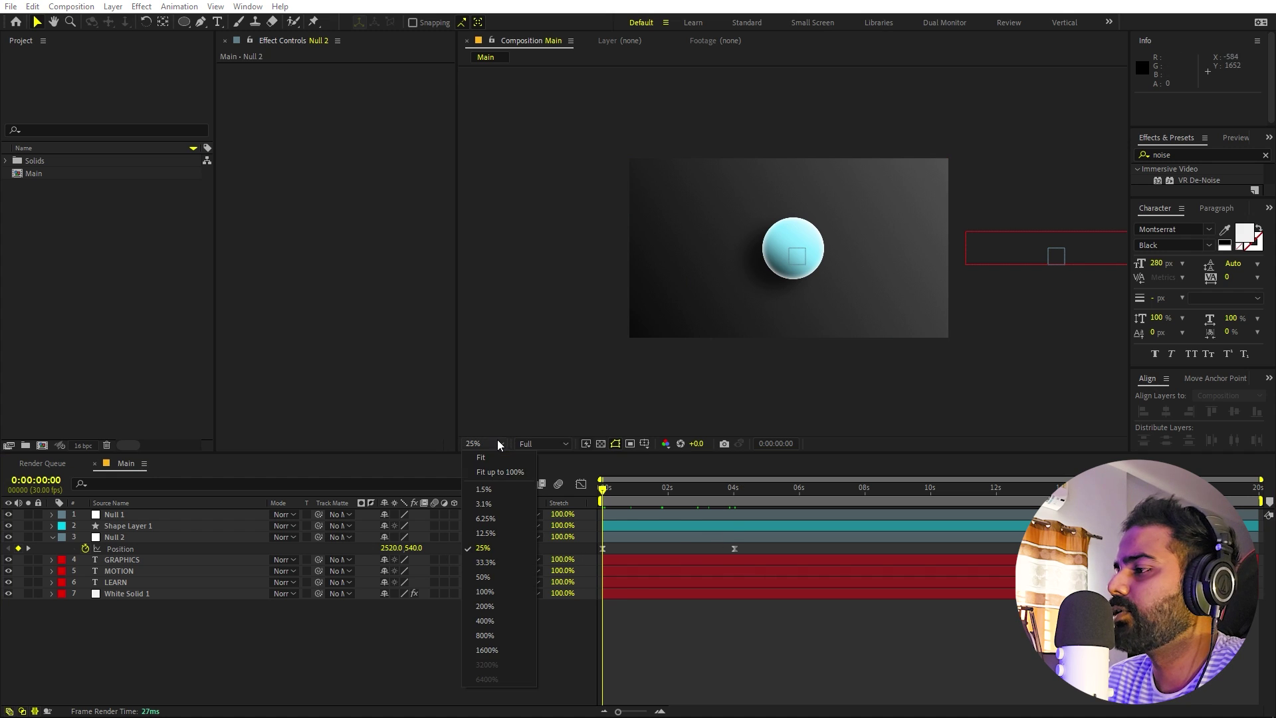
left_click(500, 464)
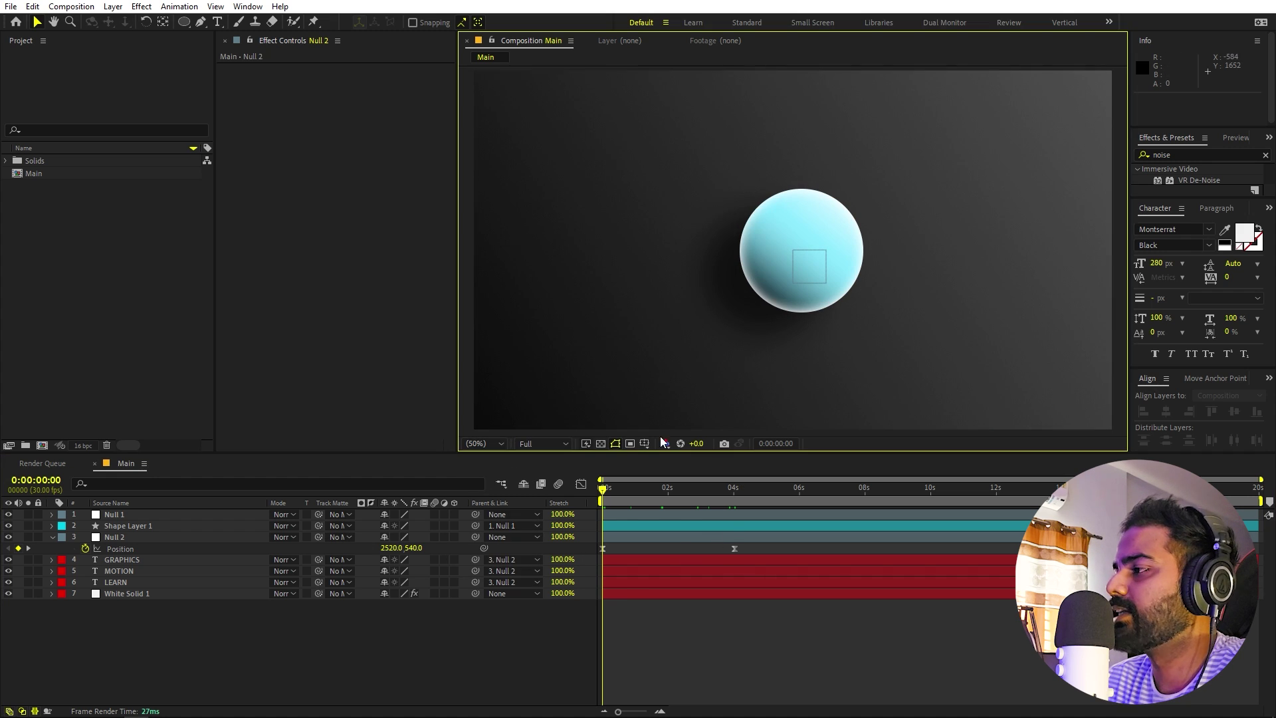
left_click(140, 525)
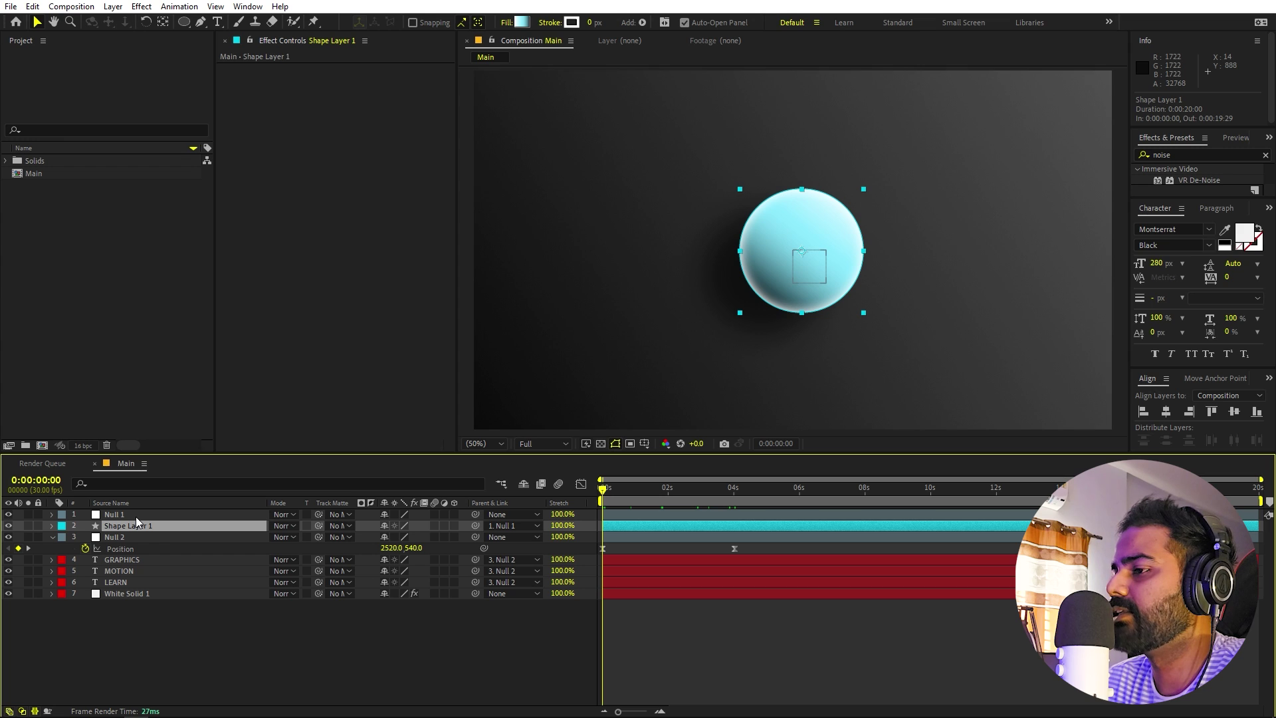
left_click(136, 515)
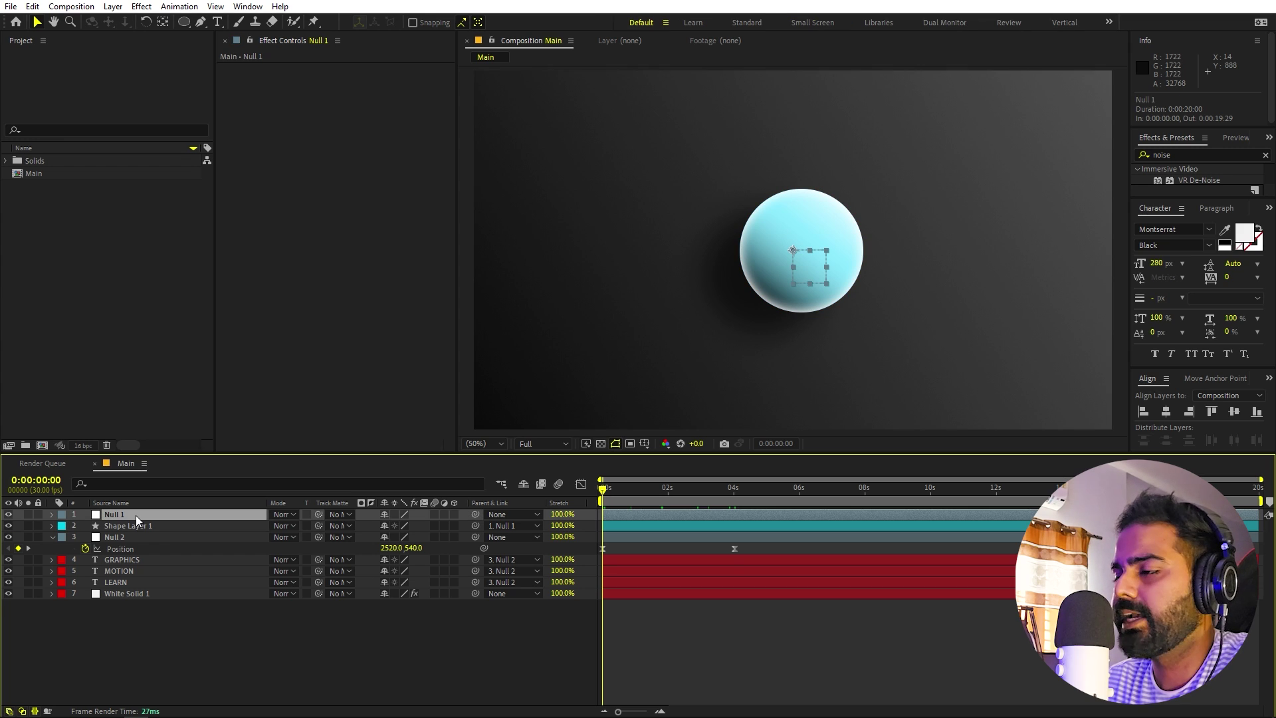
key("p")
left_click(85, 527)
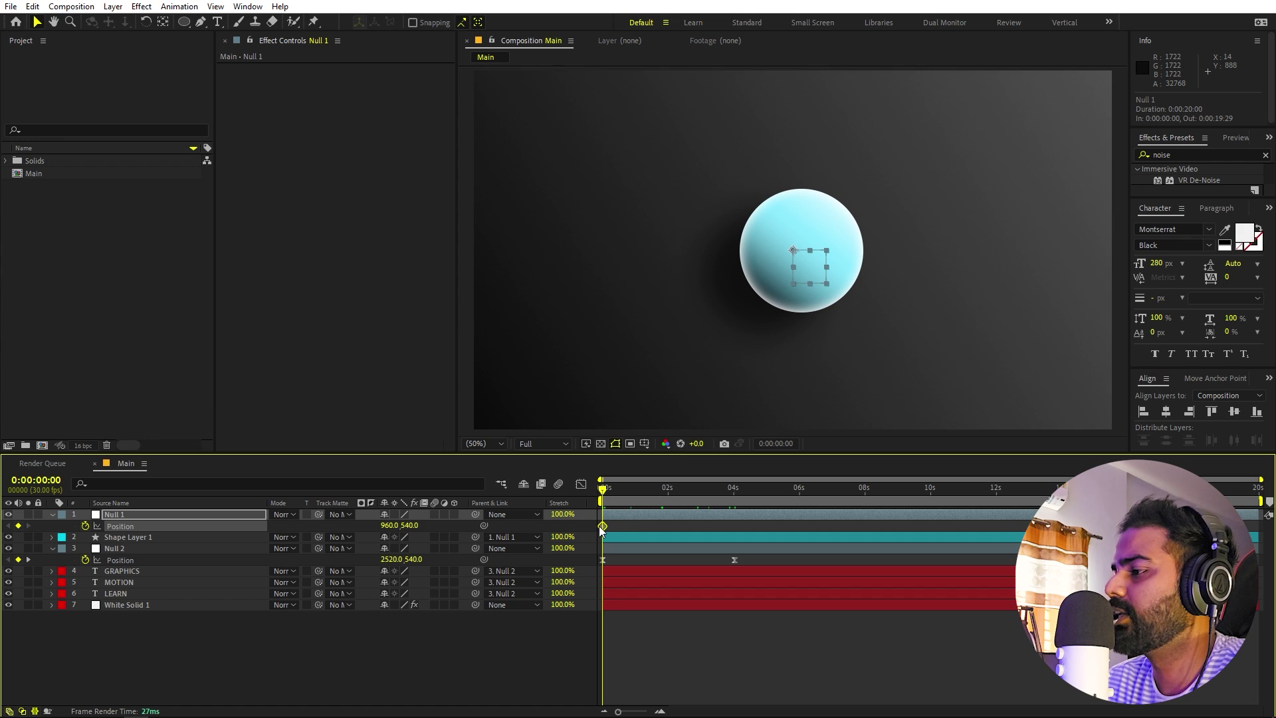
Step: Shift Null 1's Position keyframe to 0:00:25, move the null off the frame's lower-left corner to about -232, 1208 at 0 seconds, and Easy Ease both keyframes
left_click_drag(602, 526, 658, 532)
mouse_move(796, 251)
left_mouse_down()
mouse_move(726, 318)
mouse_move(505, 413)
mouse_move(400, 477)
left_mouse_up()
left_click_drag(656, 526, 593, 531)
key("F9")
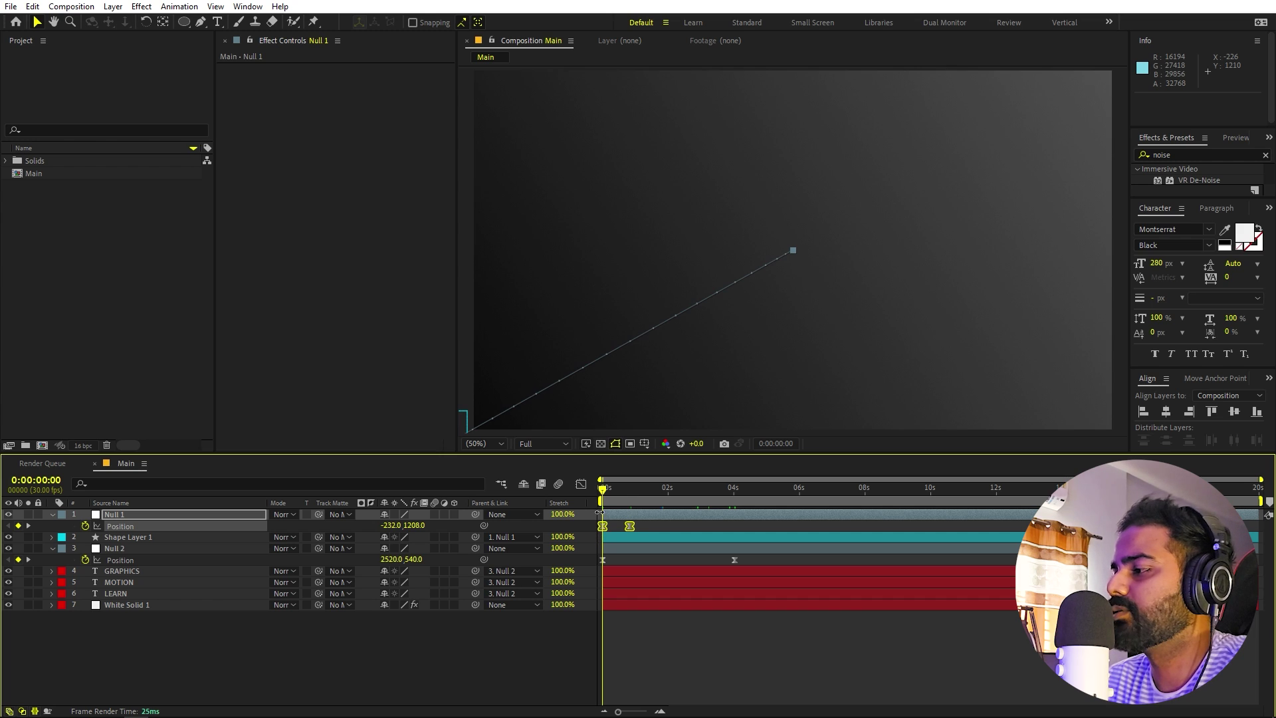
Step: Preview the ball's eased entrance from the start of the composition
left_click(694, 617)
key("space")
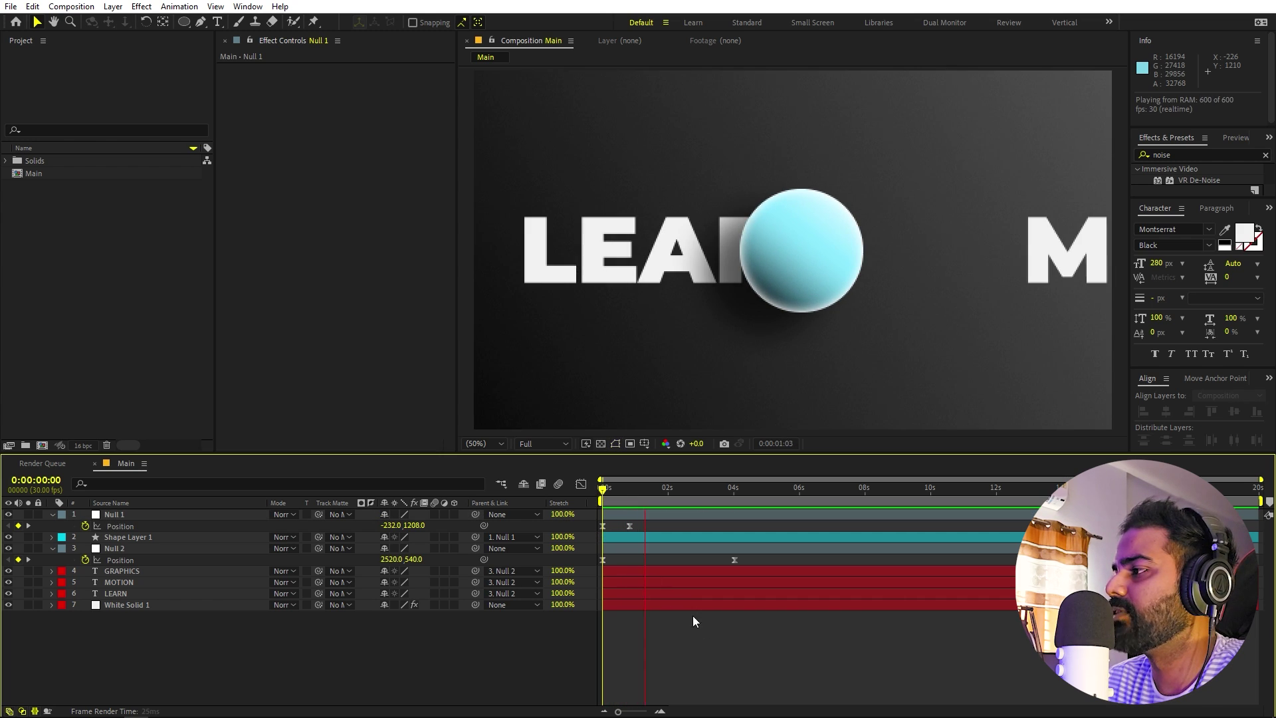
key("space")
Step: Lengthen the incoming influence of Null 1's end Position keyframe at 0:00:25 in the speed graph
left_click(629, 526)
key("j")
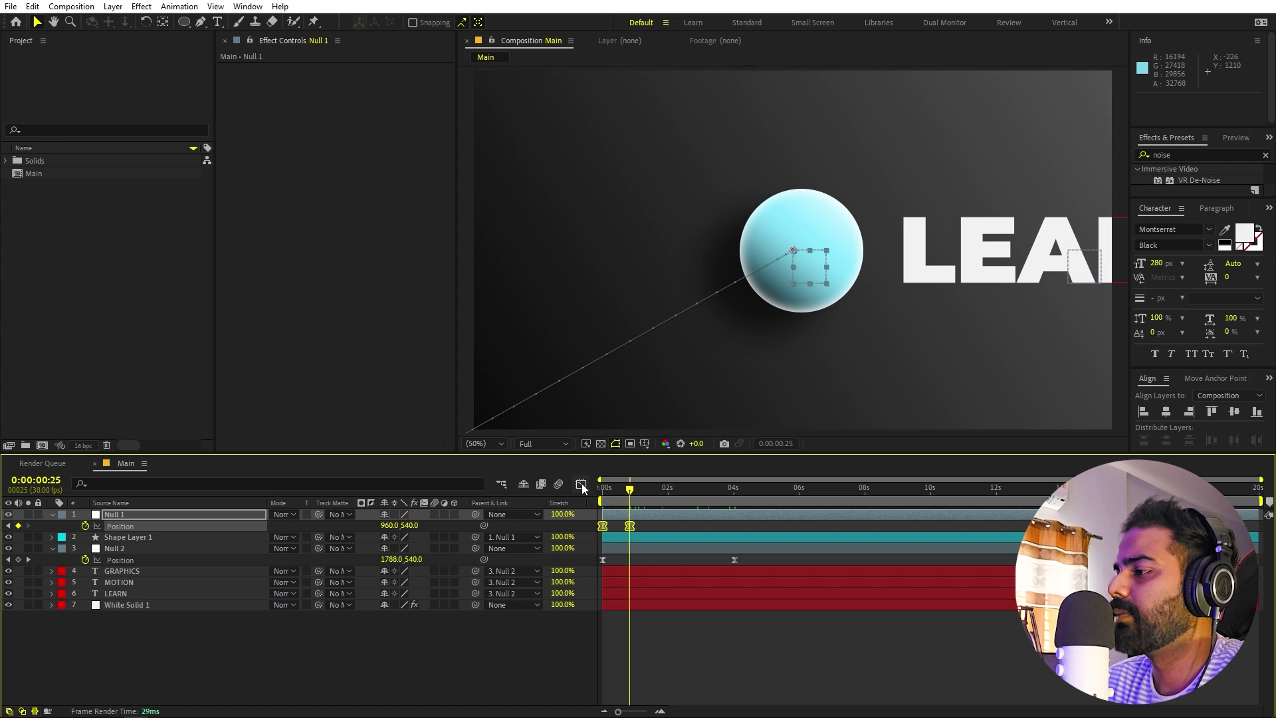
left_click(581, 484)
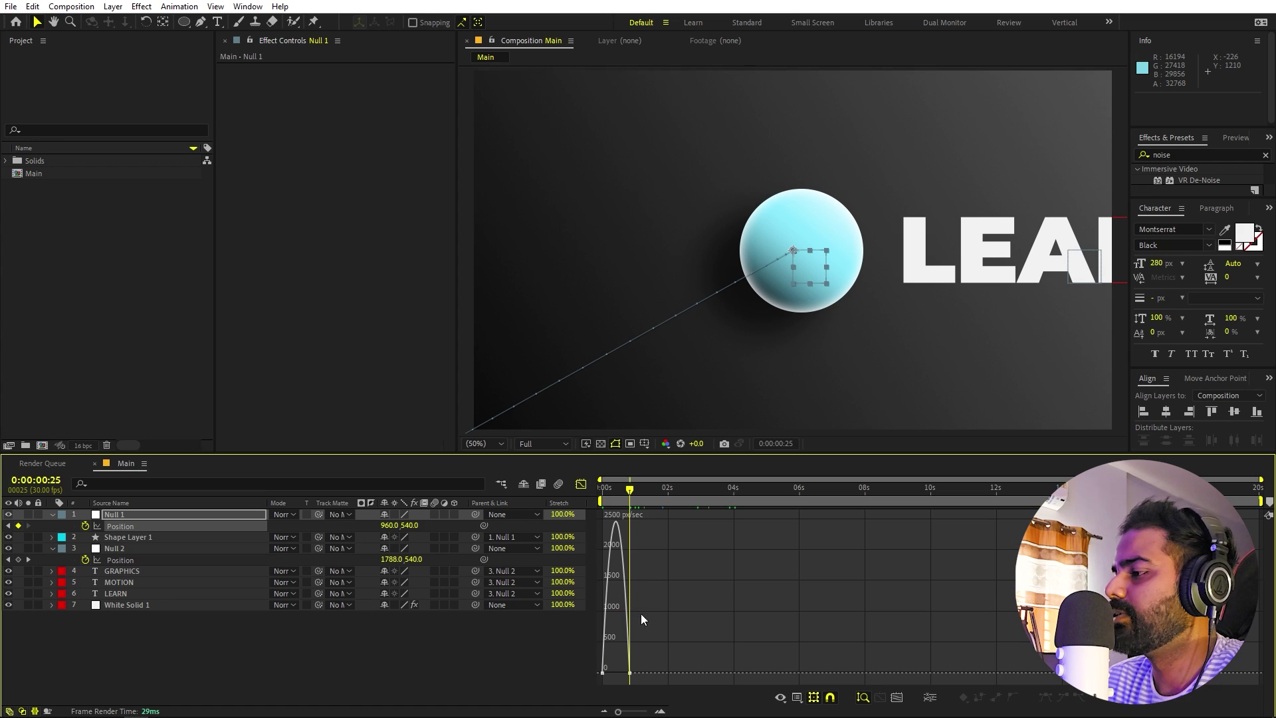
left_click(903, 699)
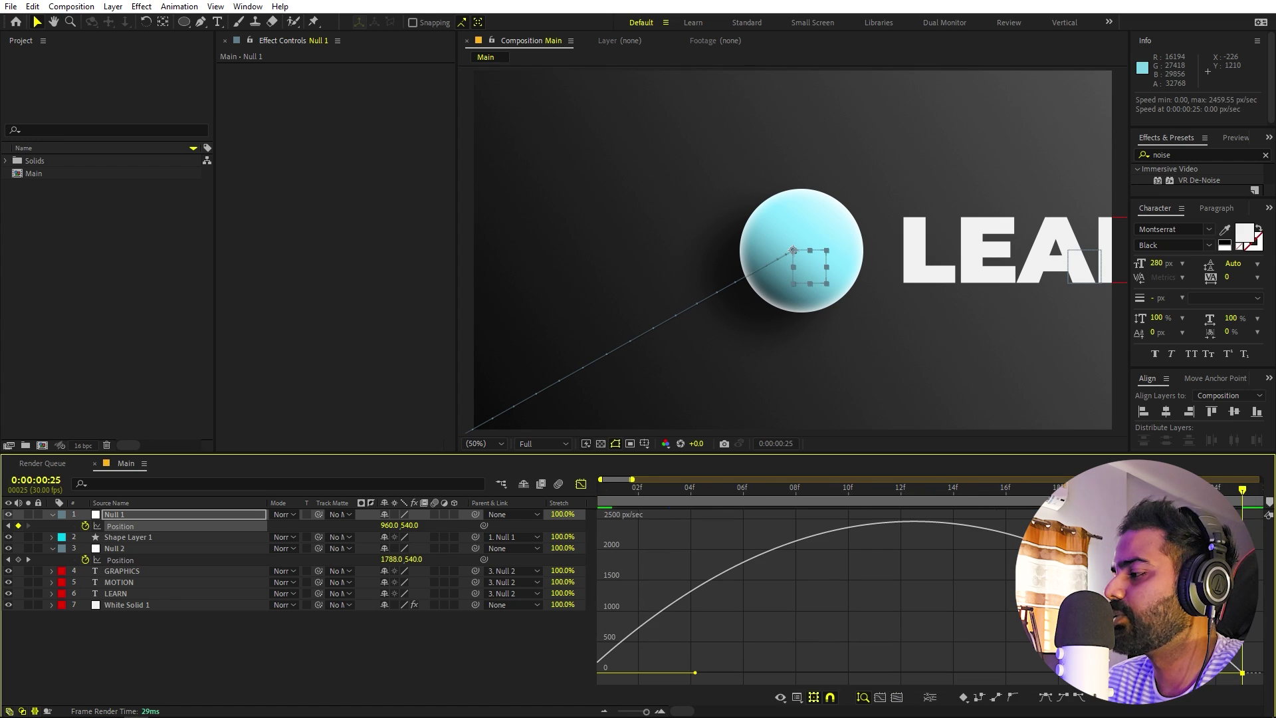
left_click_drag(1130, 673, 1023, 672)
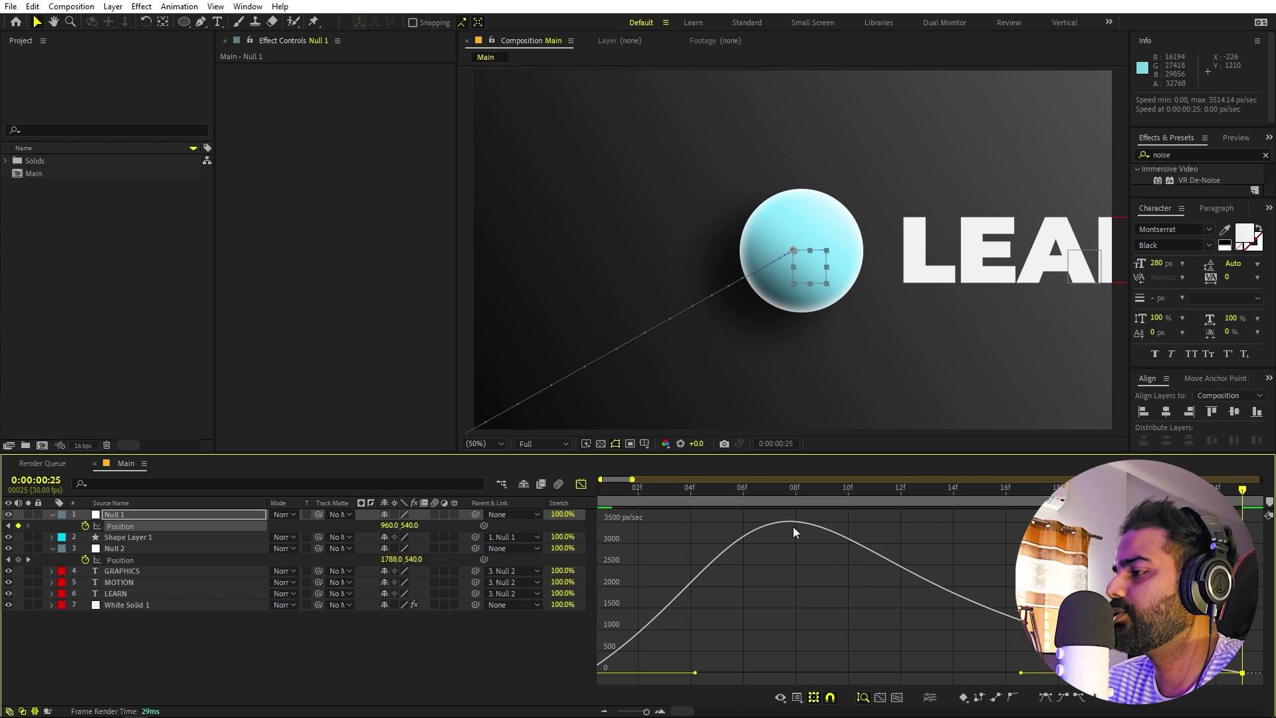
Step: Play the ball's entrance with the adjusted speed curve and return to the keyframe view
key("space")
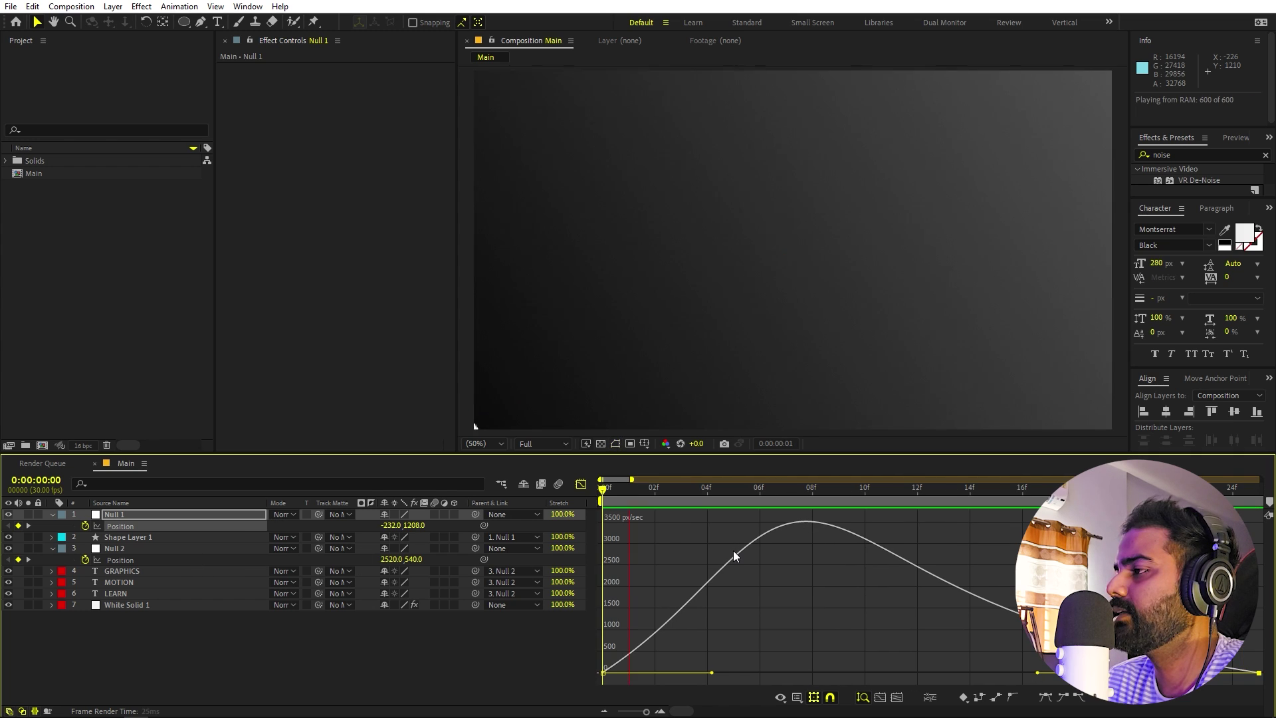
key("semicolon")
key("space")
left_click(582, 484)
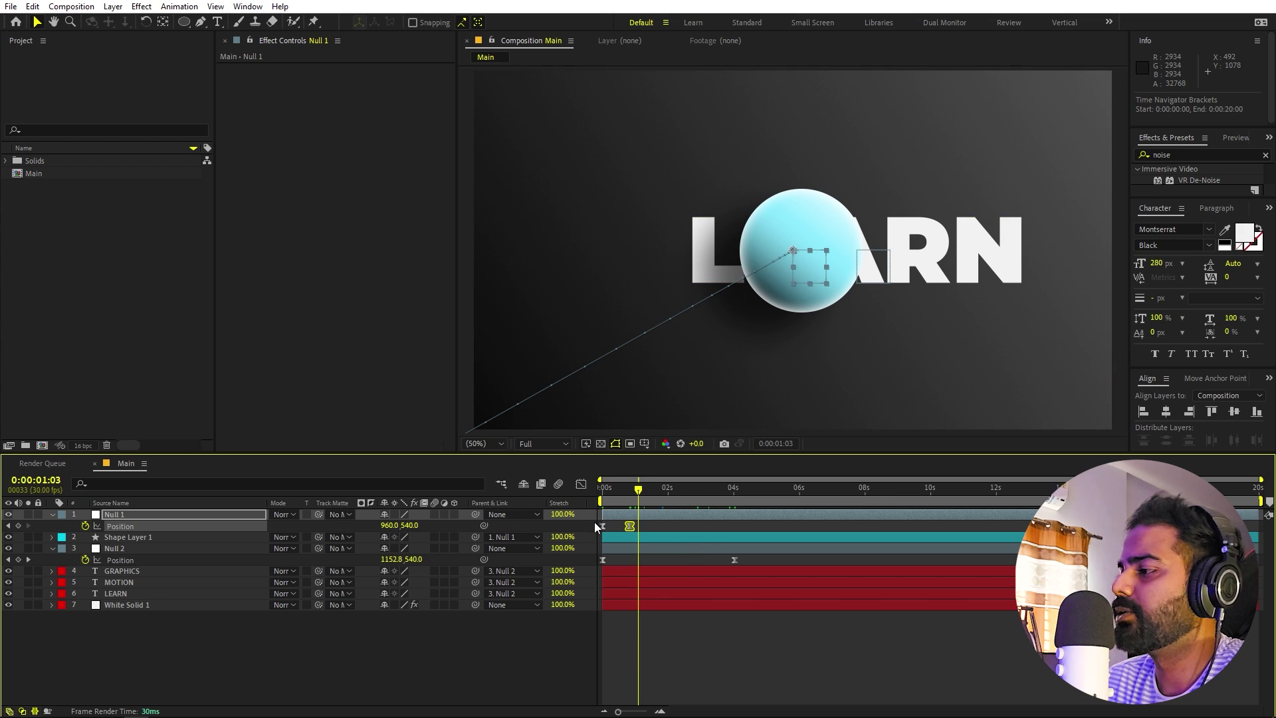
Step: Add a Position keyframe on Shape Layer 1 at 0:00:25, where the ball's entrance ends
left_click_drag(637, 498, 630, 524)
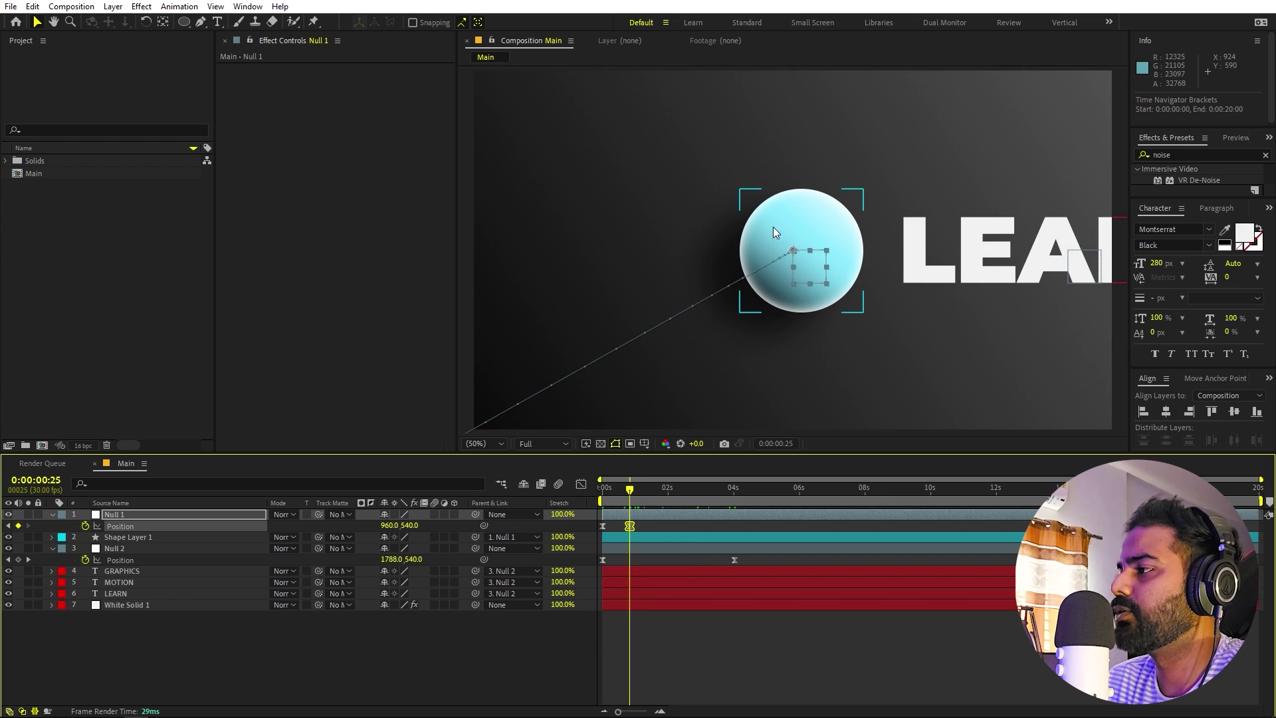
left_click(162, 536)
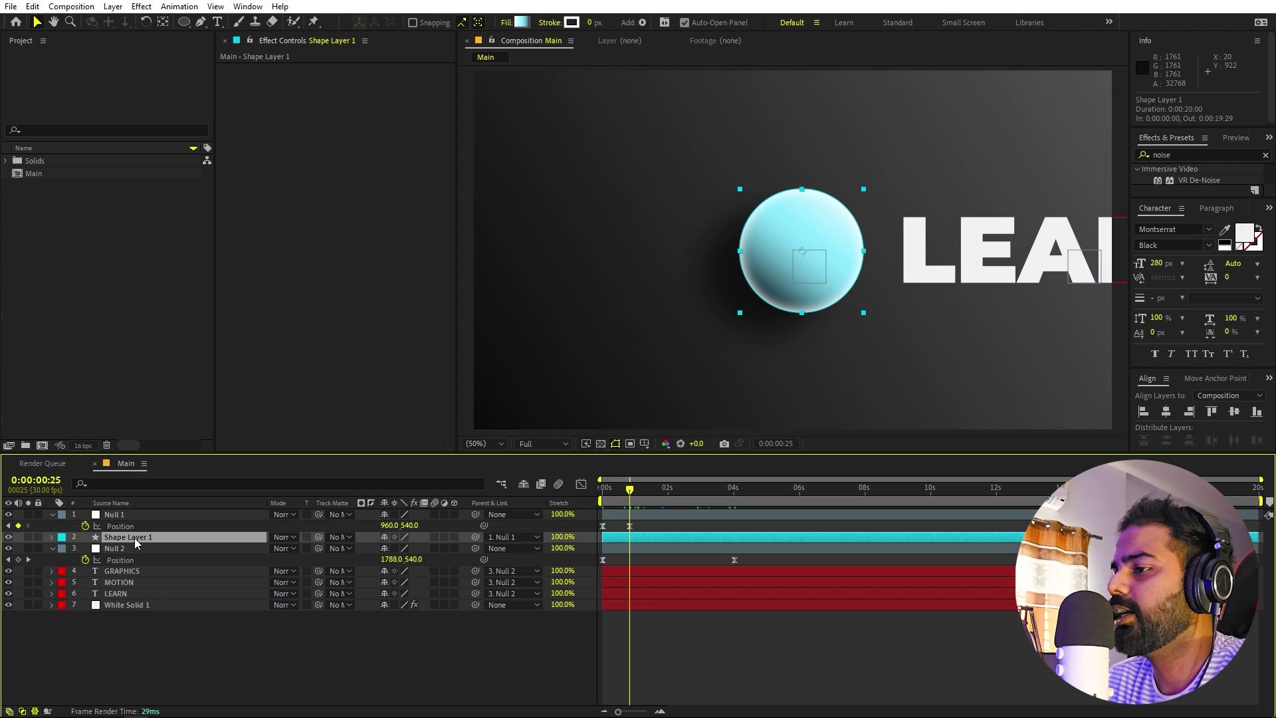
key("p")
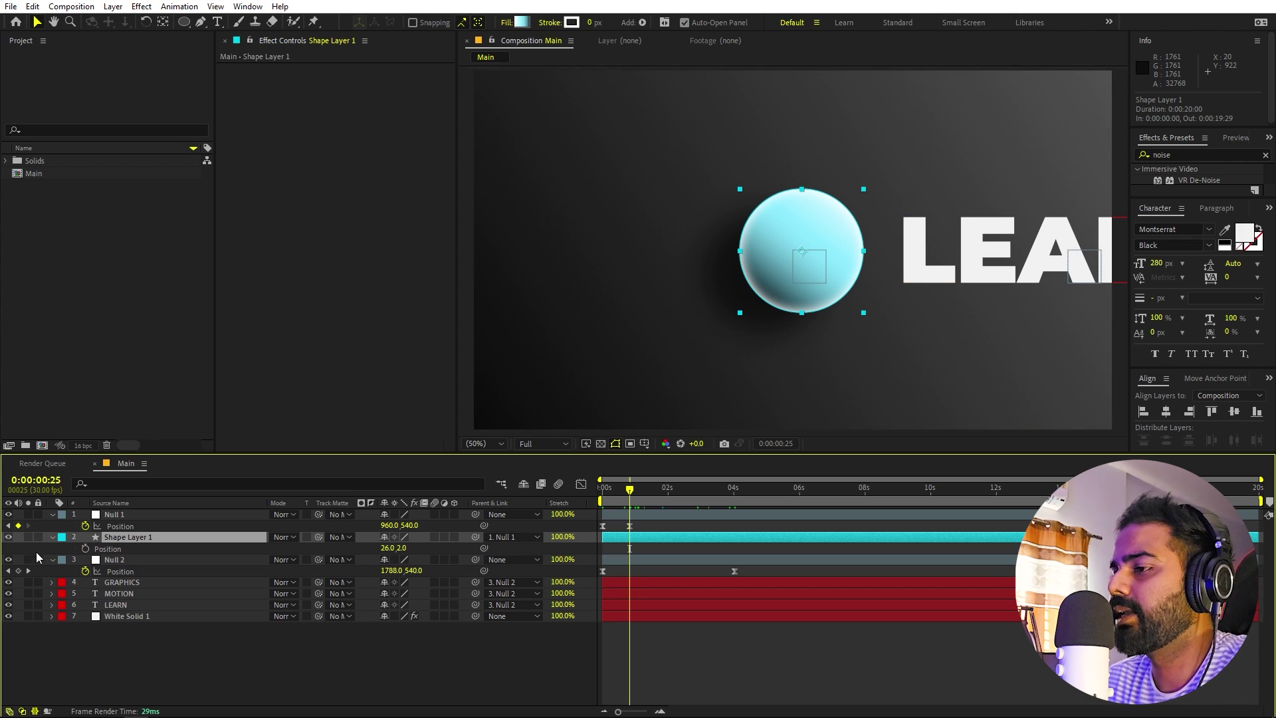
left_click(85, 548)
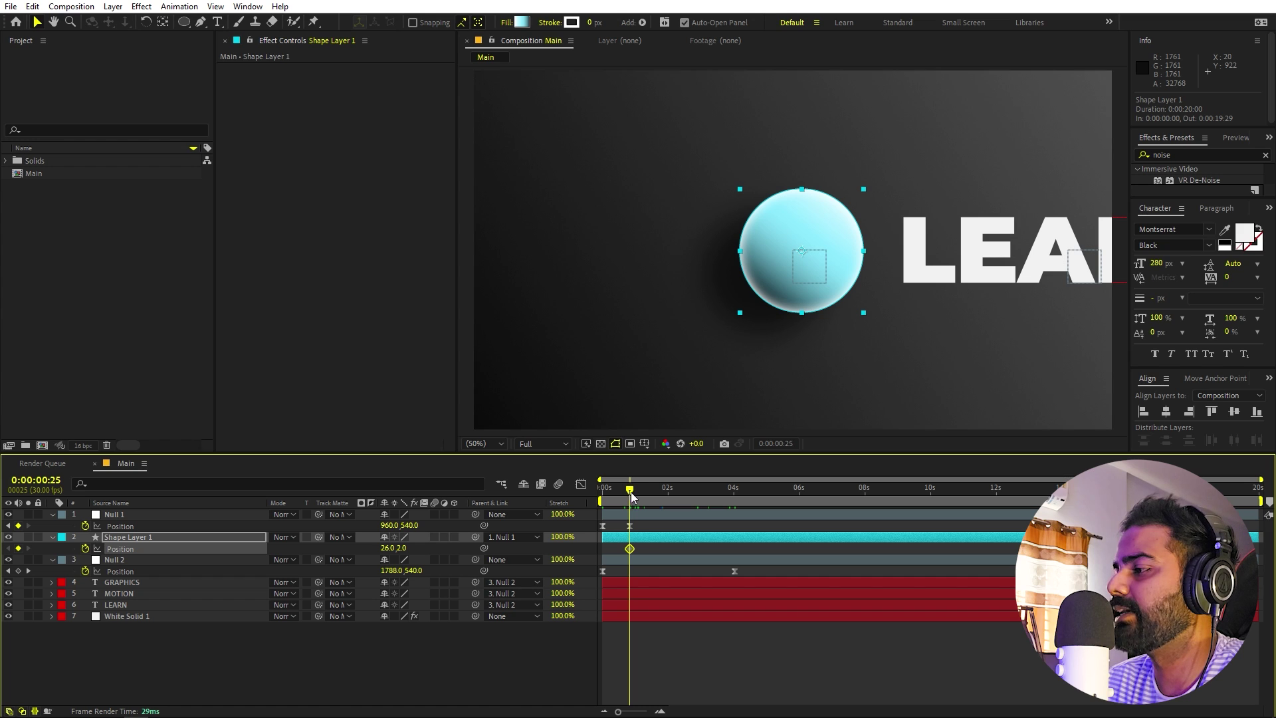
Step: At 0:00:01:20, raise the ball above the word MOTION to Position 26, -318 on Shape Layer 1
left_click_drag(632, 500, 657, 503)
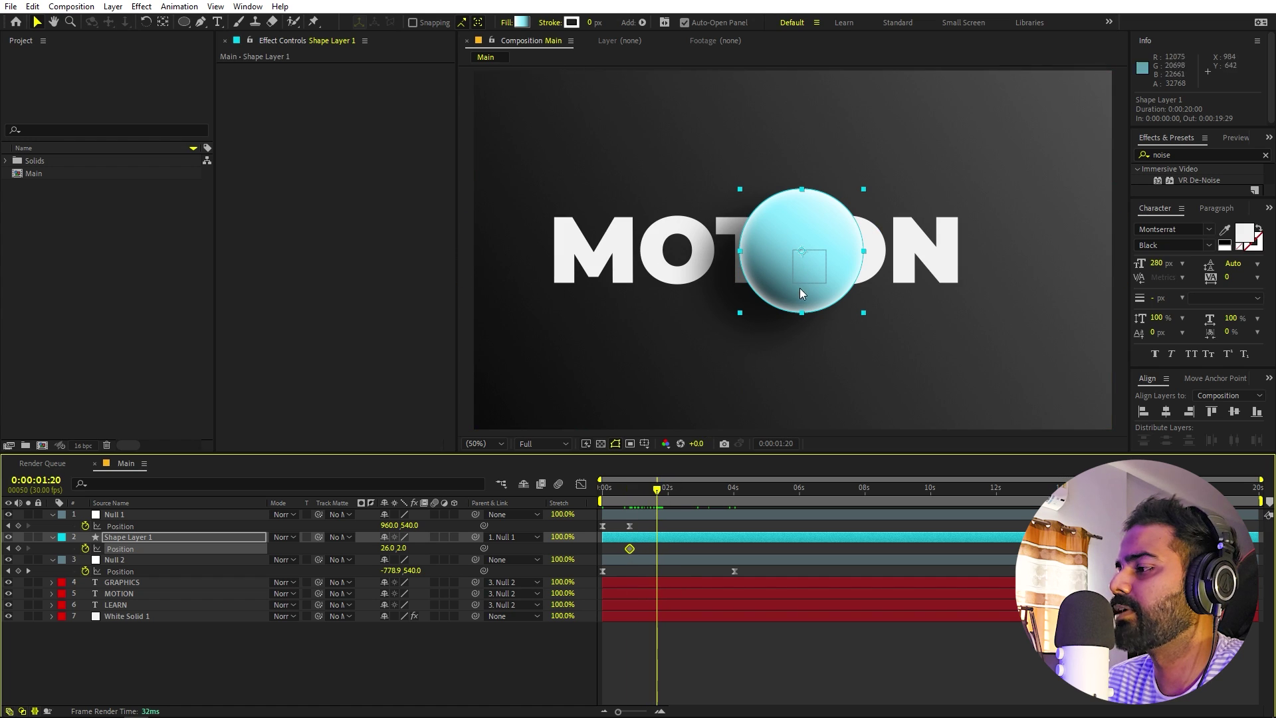
key("shift+Up")
key("shift+Up")
key("shift+Up")
key("shift+Up")
key("shift+Up")
key("shift+Up")
key("shift+Up")
key("shift+Up")
key("shift+Up")
key("shift+Up")
key("shift+Up")
key("shift+Up")
key("shift+Up")
key("shift+Up")
key("shift+Up")
key("shift+Up")
key("shift+Up")
key("shift+Up")
key("shift+Up")
key("shift+Up")
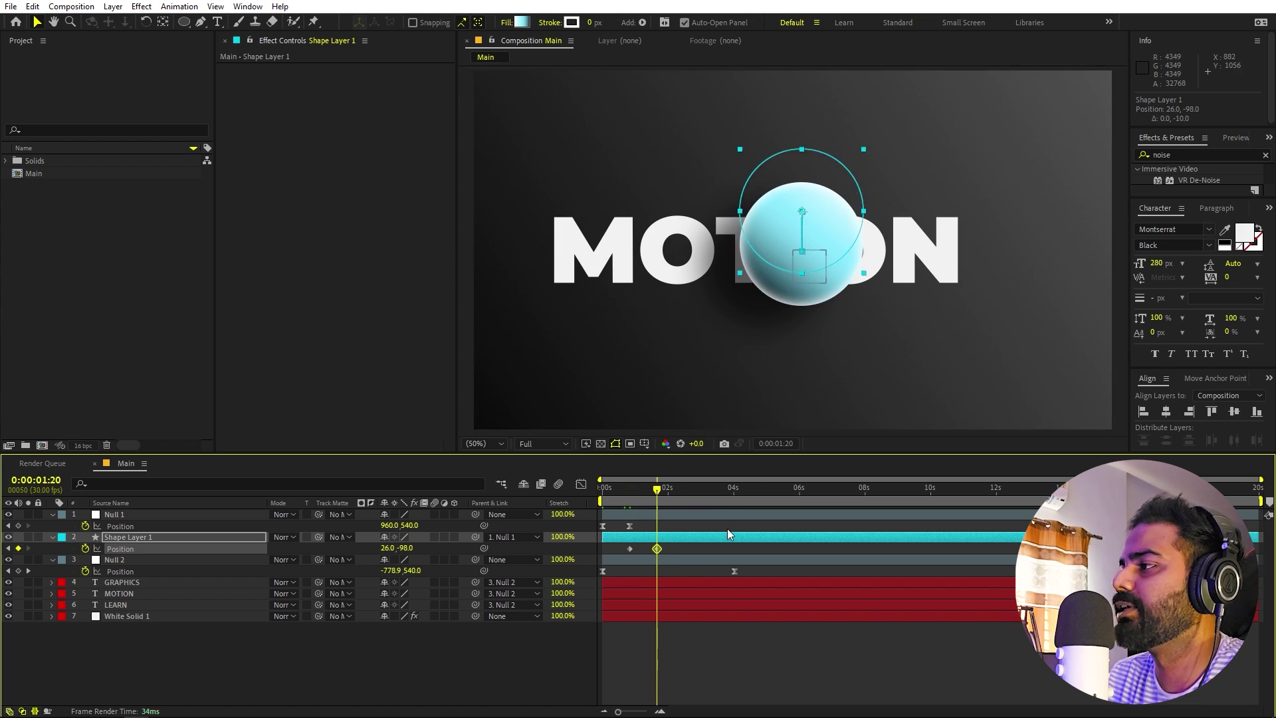
key("shift+Up")
key("shift+Down")
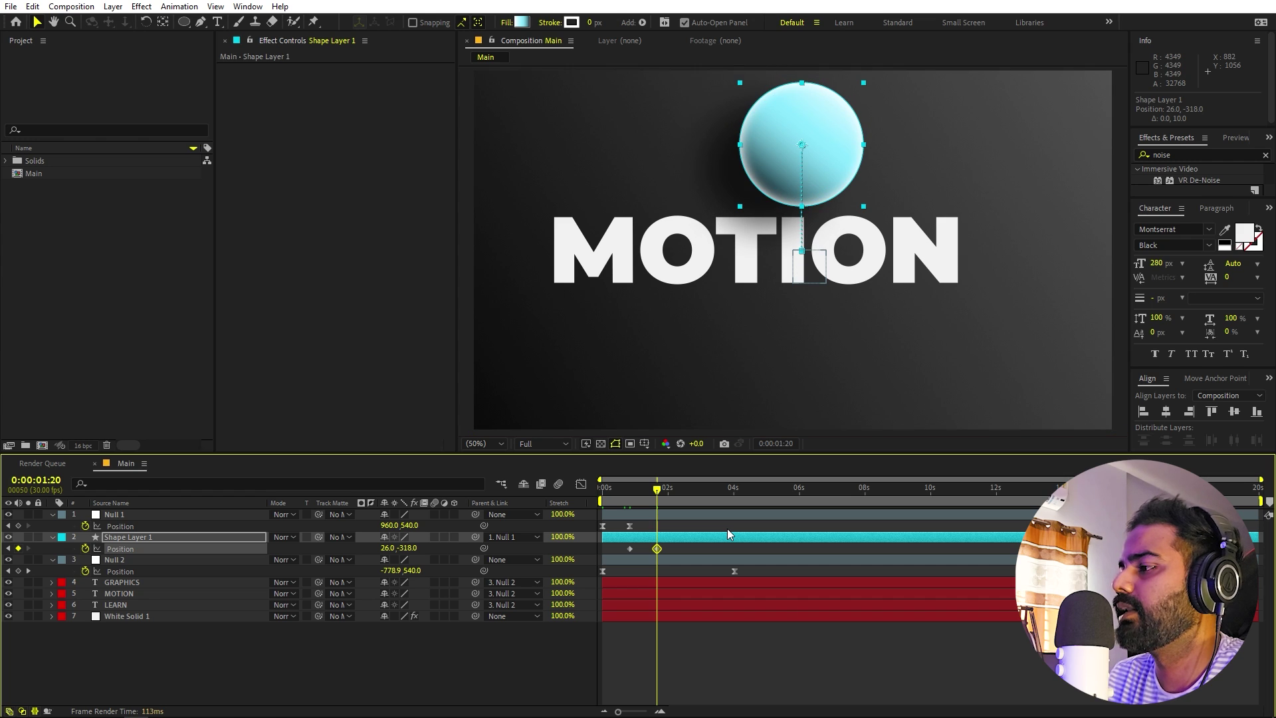
Step: At 0:00:02:10, lower the ball below the word GRAPHICS to Position 26, 282 on Shape Layer 1
left_click_drag(671, 493, 680, 496)
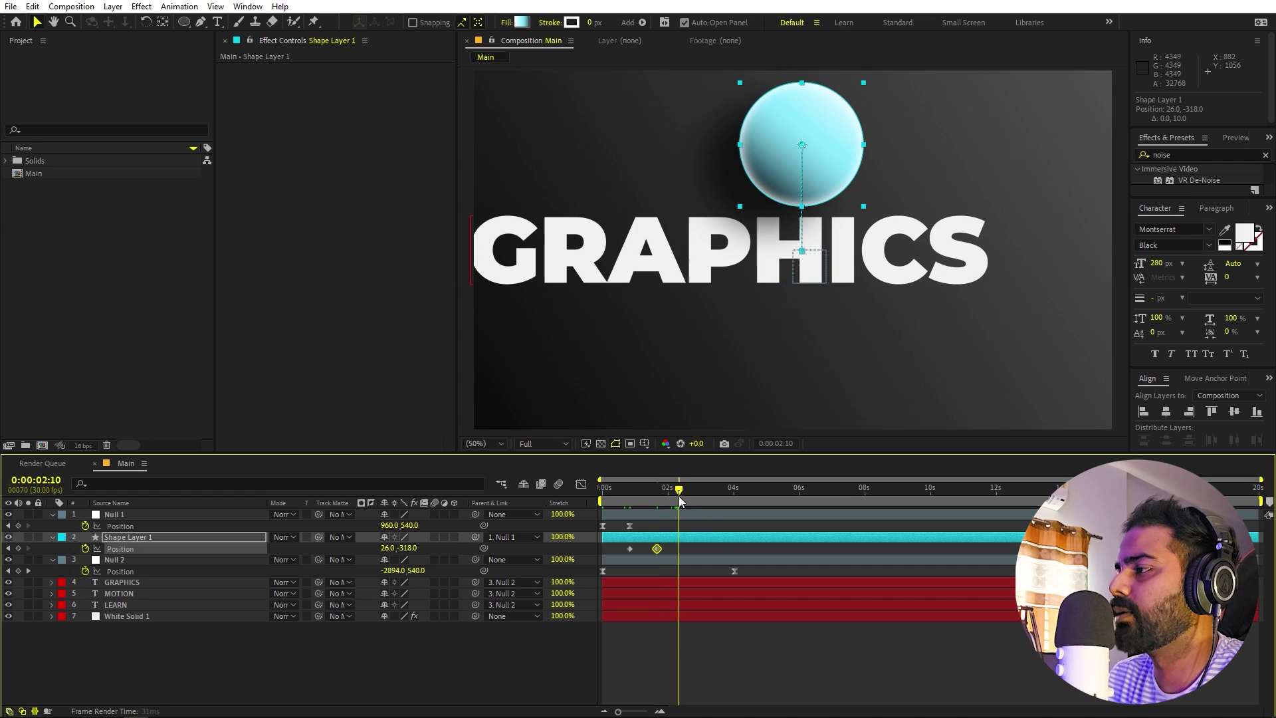
key("shift+Down")
key("shift+Down")
key("shift+Down")
key("shift+Down")
key("shift+Down")
key("shift+Down")
key("shift+Down")
key("shift+Down")
key("shift+Down")
key("shift+Down")
key("shift+Down")
key("shift+Down")
key("shift+Down")
key("shift+Down")
key("shift+Down")
key("shift+Down")
key("shift+Down")
key("shift+Down")
key("shift+Down")
key("shift+Down")
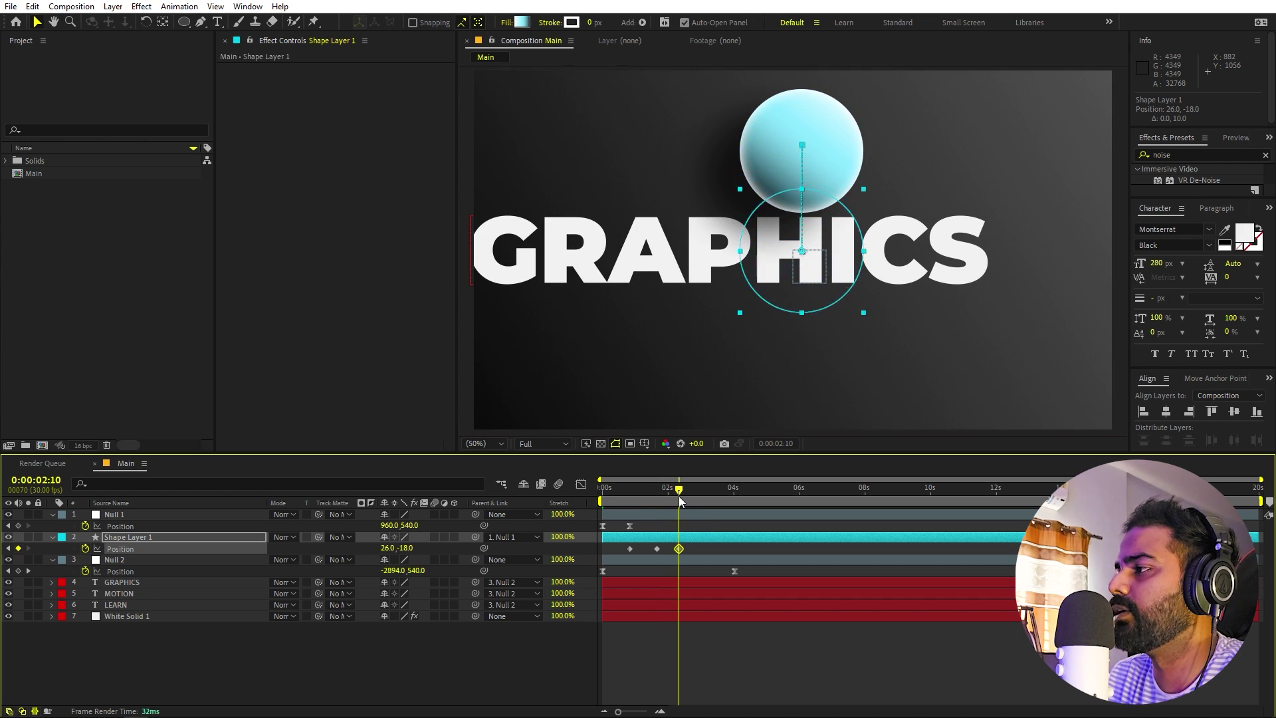
key("shift+Down")
key("shift+Down")
key("shift+Down")
key("shift+Down")
key("shift+Down")
key("shift+Down")
key("shift+Down")
key("shift+Down")
key("shift+Down")
key("shift+Down")
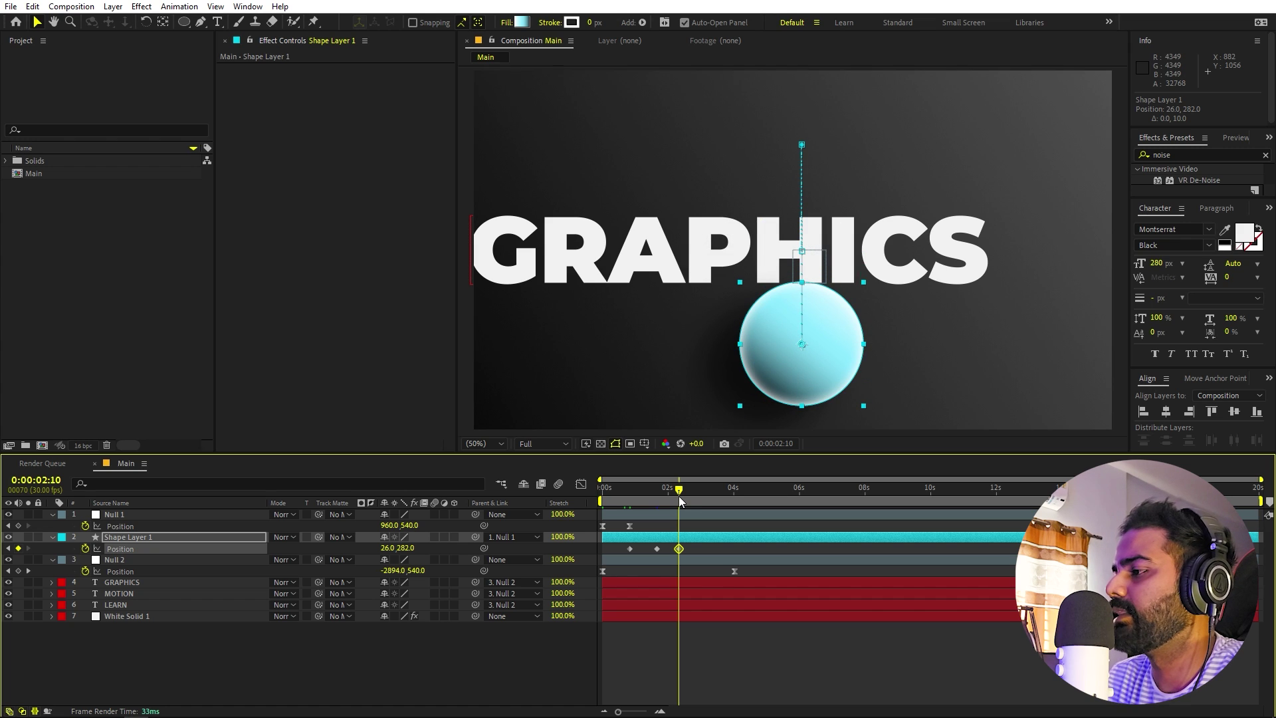
Step: At 0:00:03:00, move the ball up and toward the frame's left side to Position -574, -18
left_click_drag(679, 496, 701, 499)
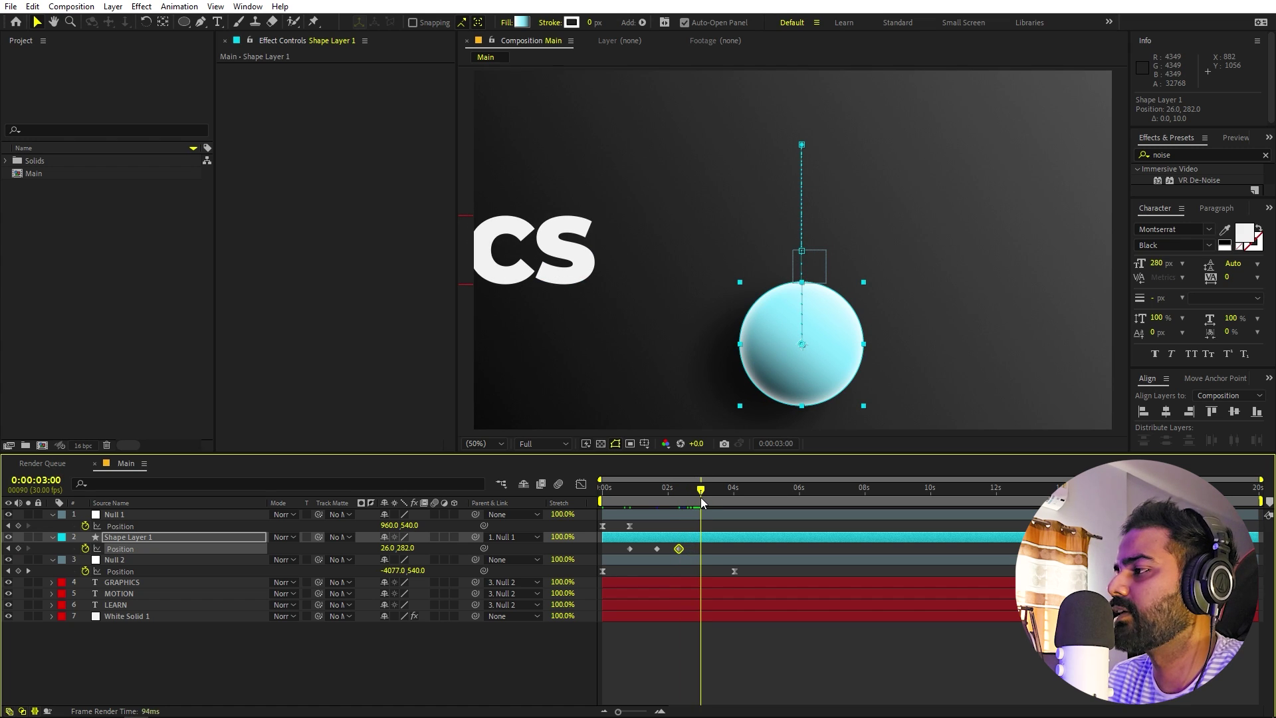
key("shift+Left")
key("shift+Left")
key("shift+Up")
key("shift+Up")
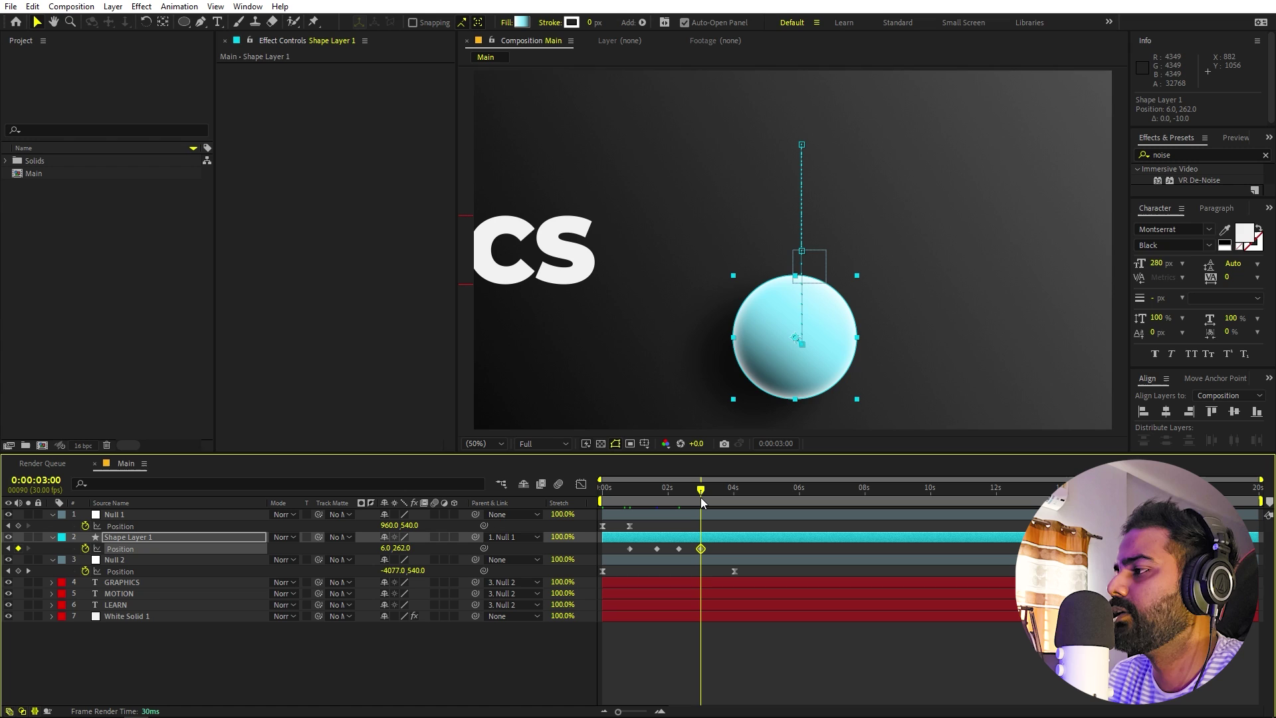
key("shift+Up")
key("shift+Up")
key("shift+Left")
key("shift+Left")
key("shift+Left")
key("shift+Left")
key("shift+Left")
key("shift+Left")
key("shift+Left")
key("shift+Left")
key("shift+Left")
key("shift+Left")
key("shift+Left")
key("shift+Left")
key("shift+Left")
key("shift+Left")
key("shift+Left")
key("shift+Left")
key("shift+Left")
key("shift+Left")
key("shift+Left")
key("shift+Left")
key("shift+Up")
key("shift+Up")
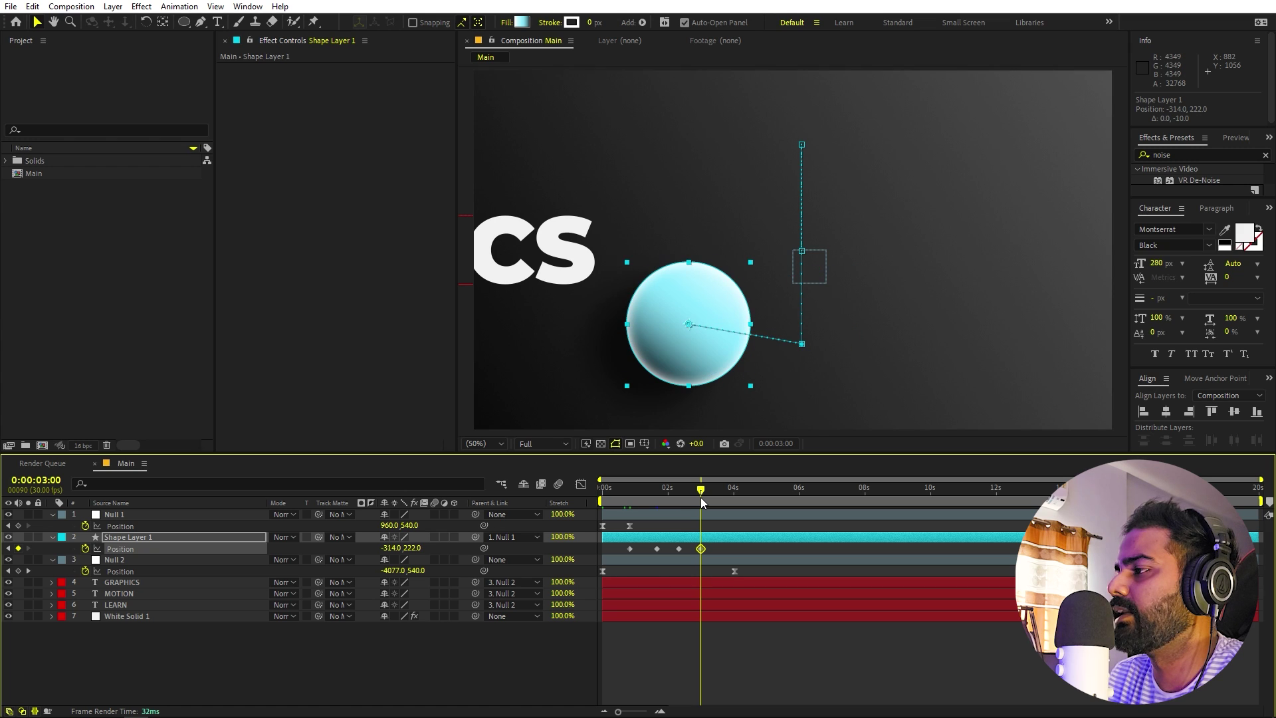
key("shift+Up")
key("shift+Up")
key("shift+Up")
key("shift+Up")
key("shift+Up")
key("shift+Up")
key("shift+Up")
key("shift+Up")
key("shift+Up")
key("shift+Up")
key("shift+Up")
key("shift+Up")
key("shift+Up")
key("shift+Up")
key("shift+Left")
key("shift+Left")
key("shift+Left")
key("shift+Left")
key("shift+Left")
key("shift+Left")
key("shift+Left")
key("shift+Left")
key("shift+Left")
key("shift+Left")
key("shift+Left")
key("shift+Left")
key("shift+Left")
key("shift+Left")
key("shift+Left")
key("shift+Left")
key("shift+Left")
key("shift+Left")
key("shift+Left")
key("shift+Left")
key("shift+Left")
key("shift+Left")
key("shift+Left")
key("shift+Left")
key("shift+Up")
key("shift+Up")
key("shift+Up")
key("shift+Up")
key("shift+Up")
key("shift+Up")
key("shift+Up")
key("shift+Up")
key("shift+Up")
key("shift+Up")
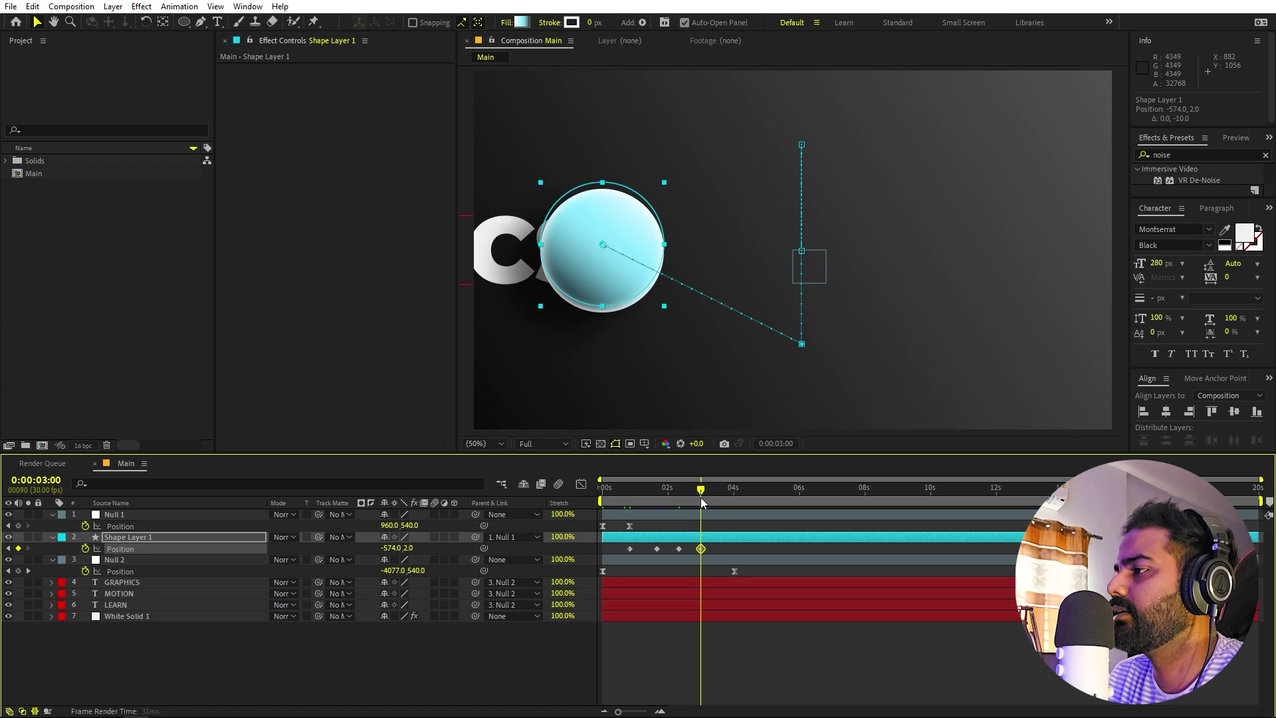
Step: Center the ball vertically in the composition at its 0:00:03:00 Position keyframe
left_click_drag(706, 498, 739, 500)
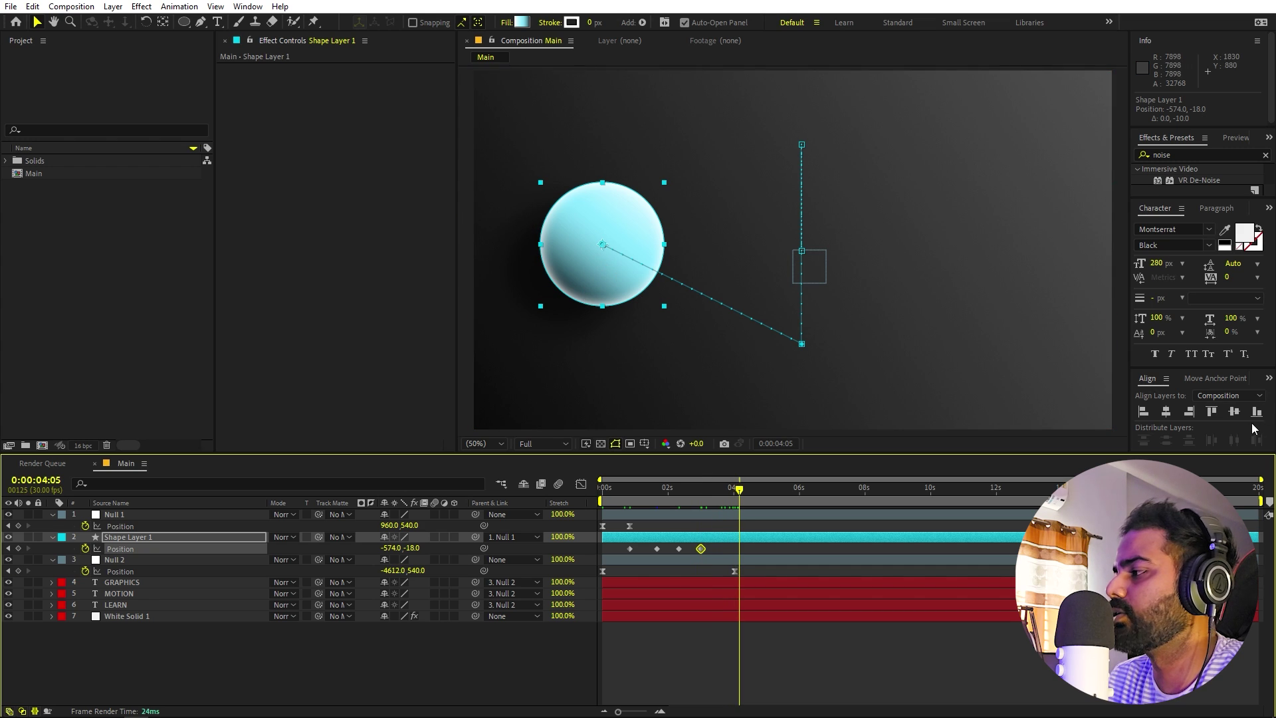
left_click(700, 499)
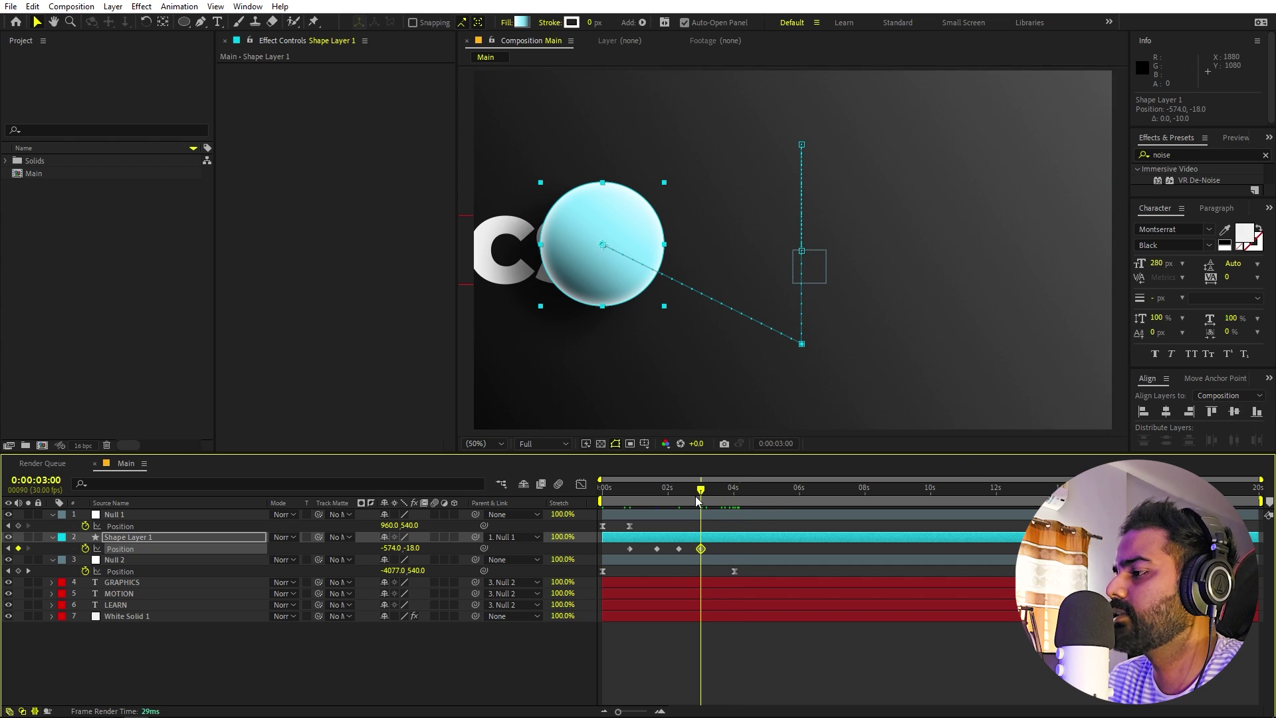
left_click(1235, 409)
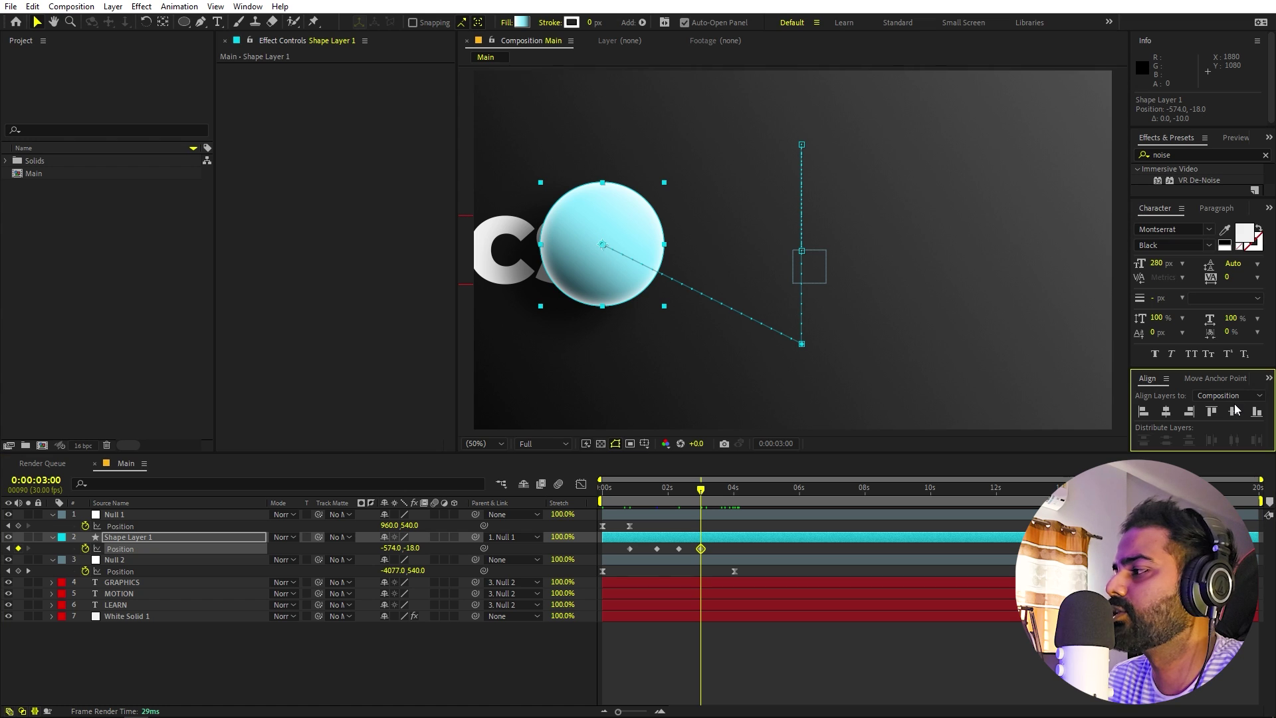
left_click(1235, 412)
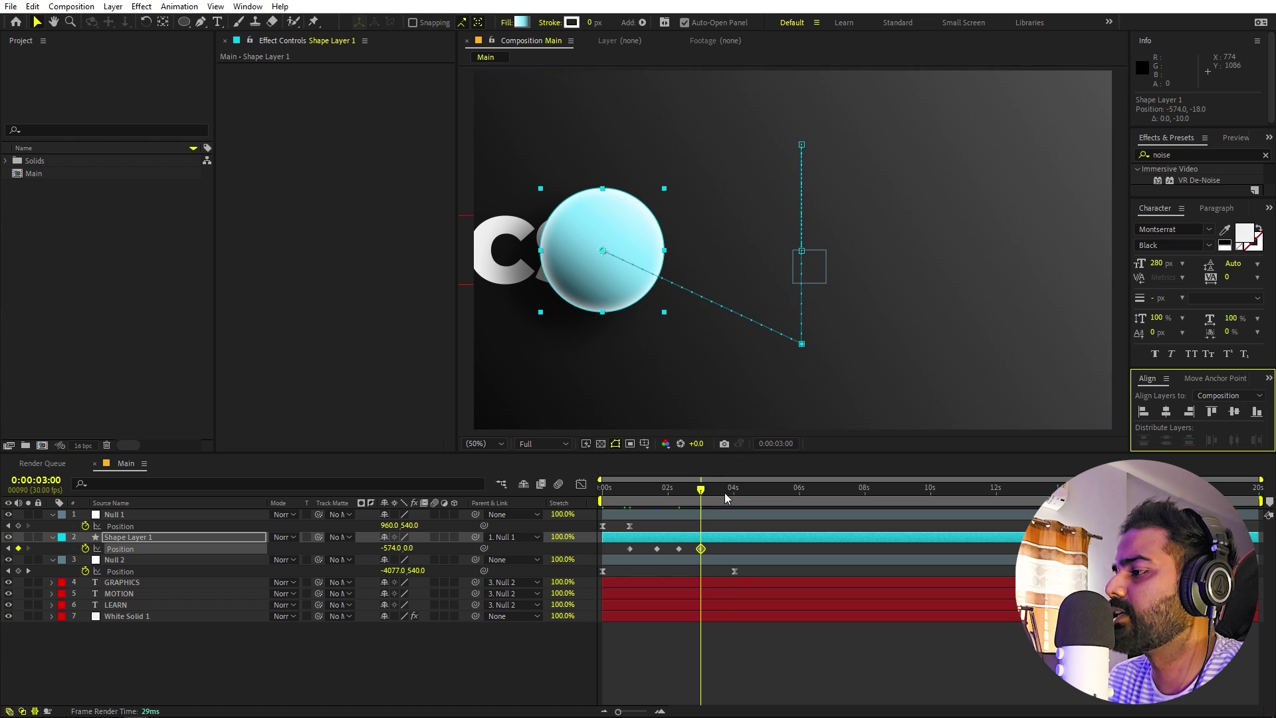
Step: At 0:00:04:12, move the ball past the frame's right edge to Position 1378, 0 and play the animation from the start
left_click_drag(726, 498, 747, 496)
key("comma")
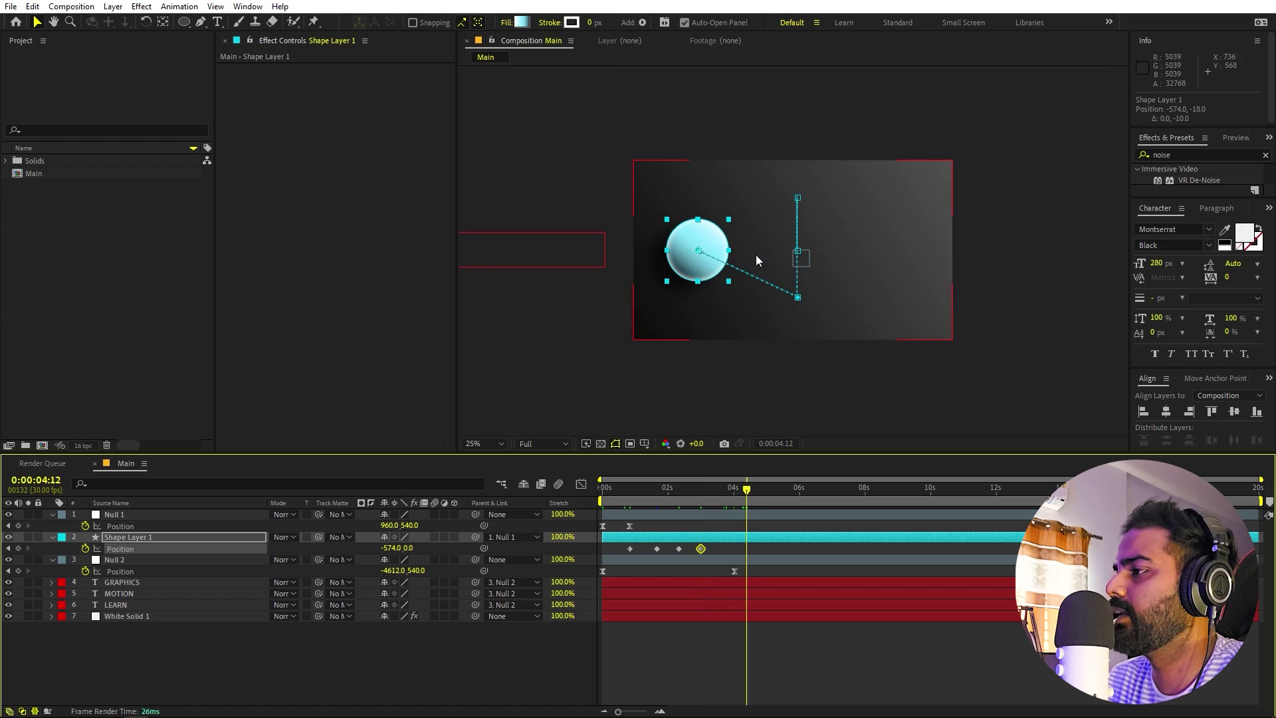
left_click_drag(723, 273, 1032, 267)
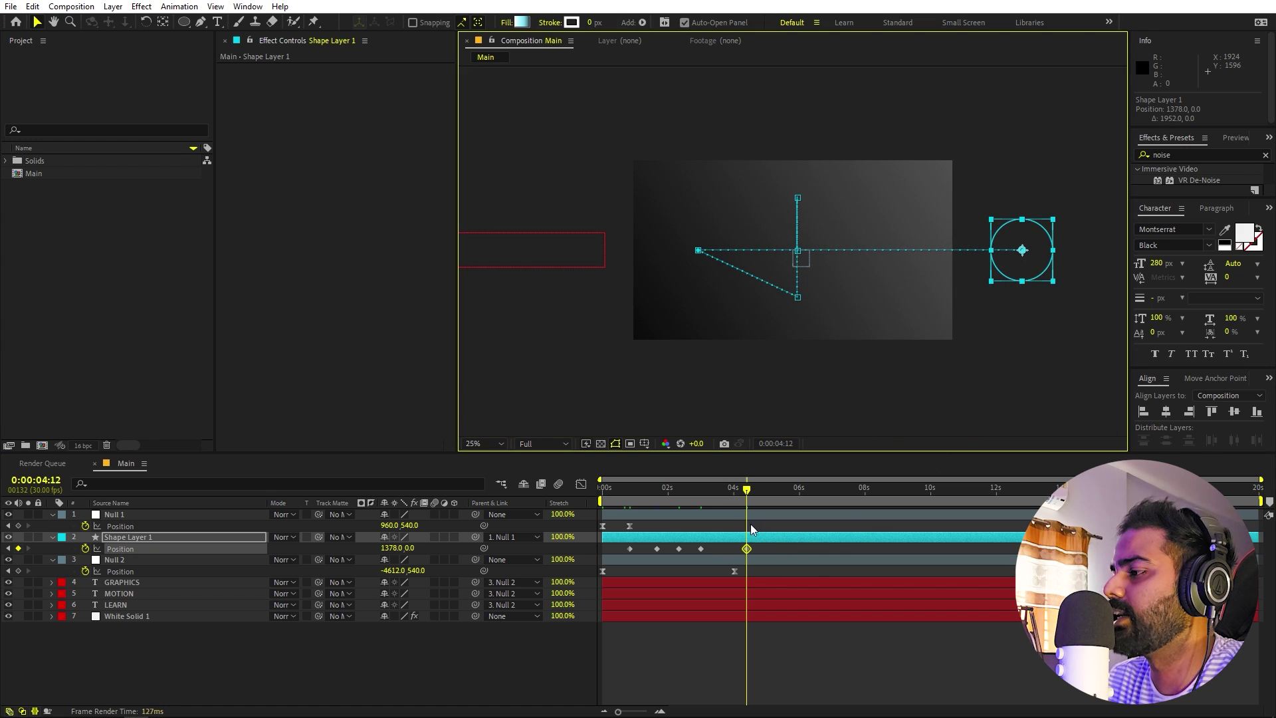
key("Home")
key("space")
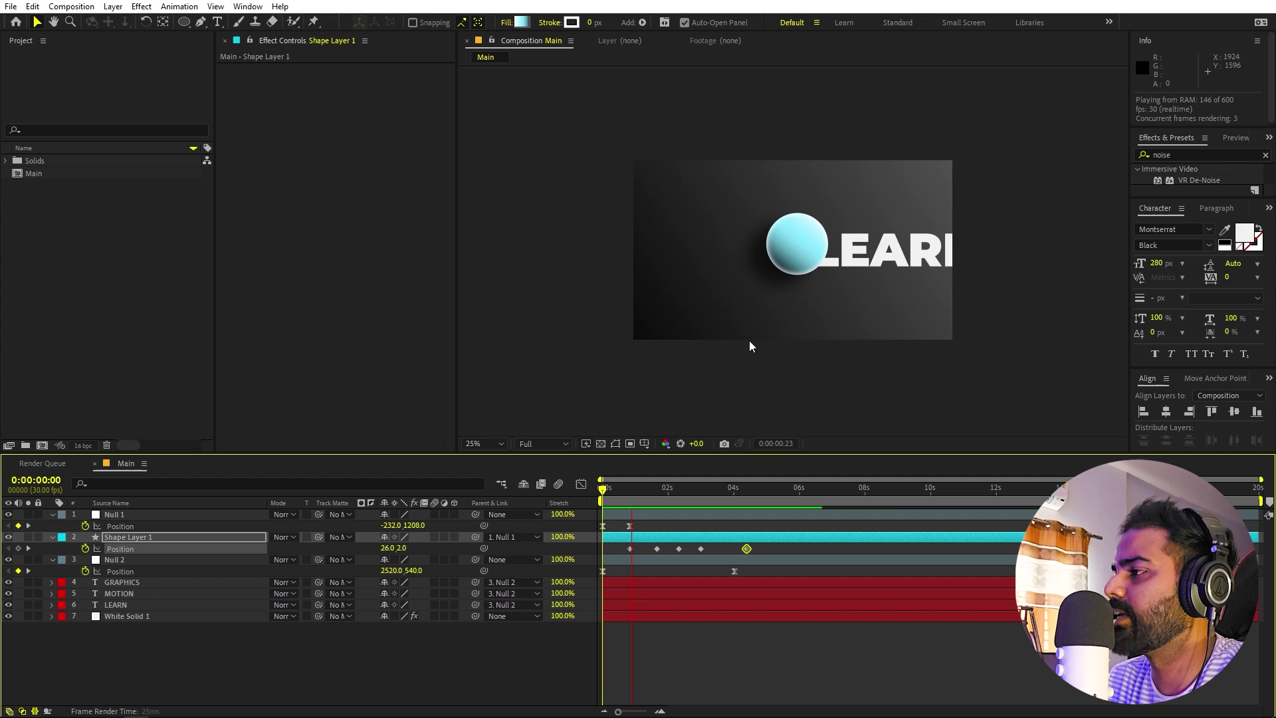
Step: Apply Easy Ease to all Shape Layer 1 Position keyframes and play back the ball's movement
key("period")
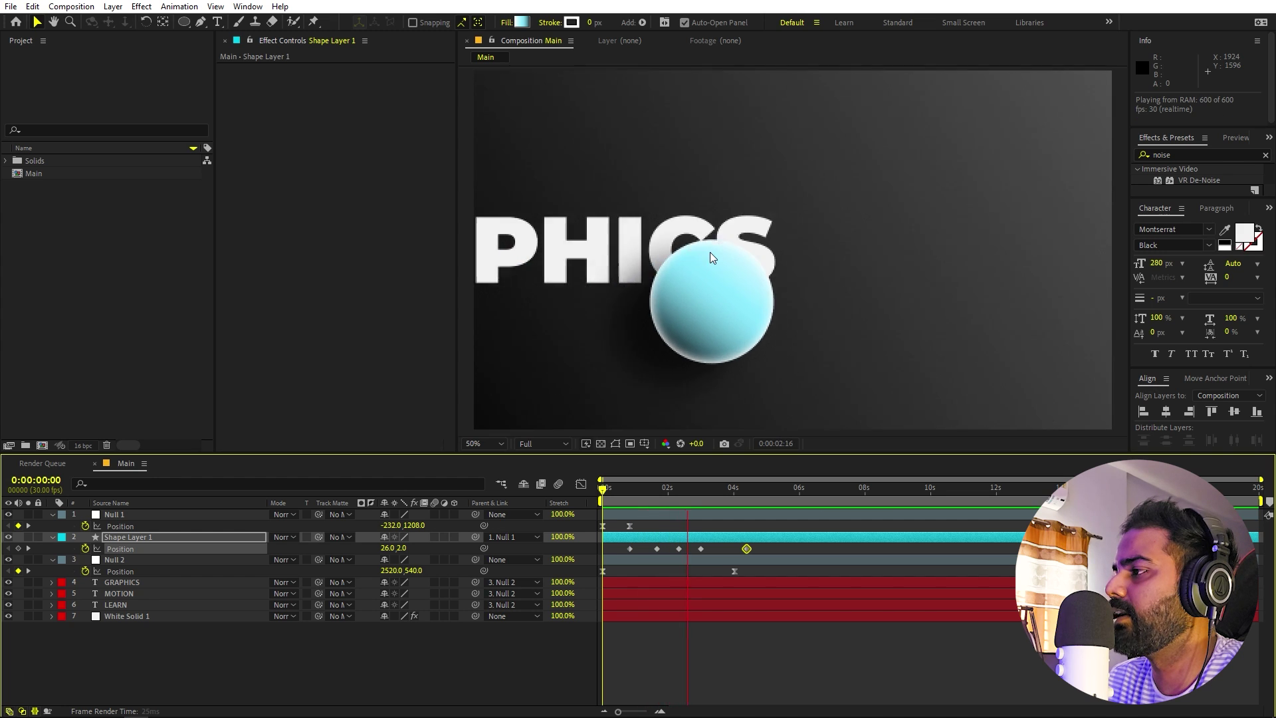
key("space")
left_click(477, 444)
left_click(491, 476)
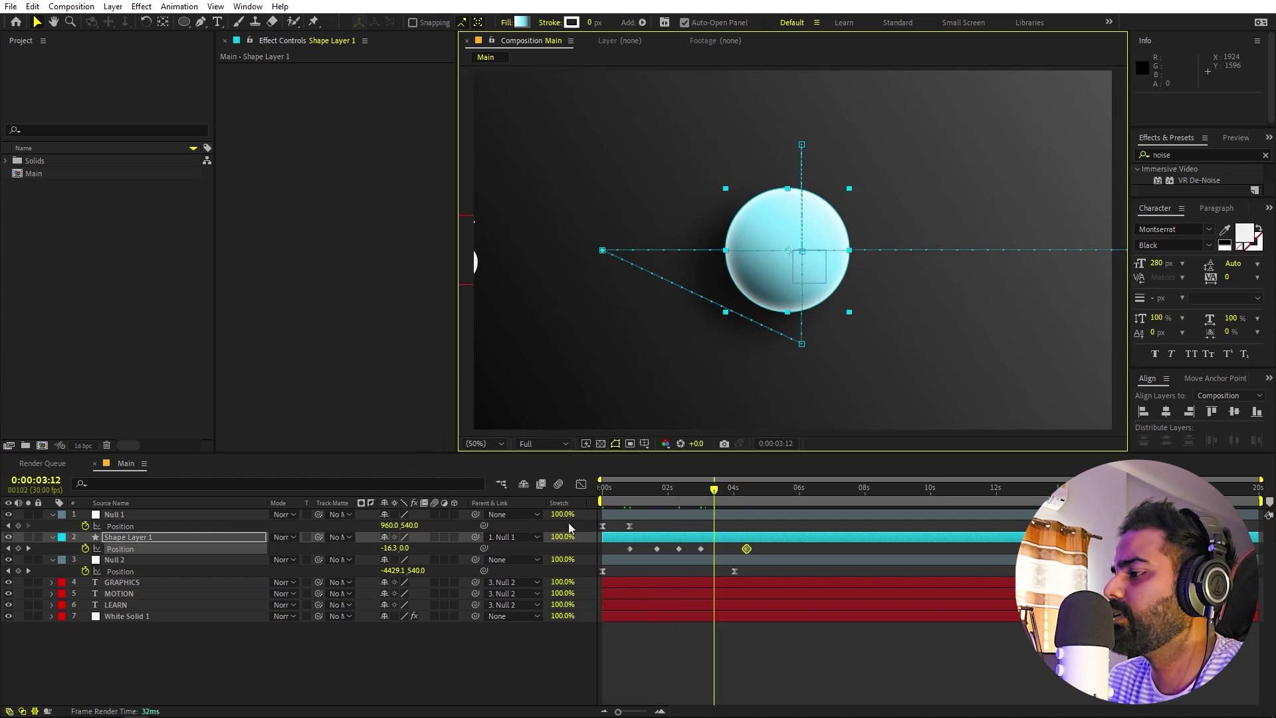
left_click_drag(768, 548, 524, 553)
key("F9")
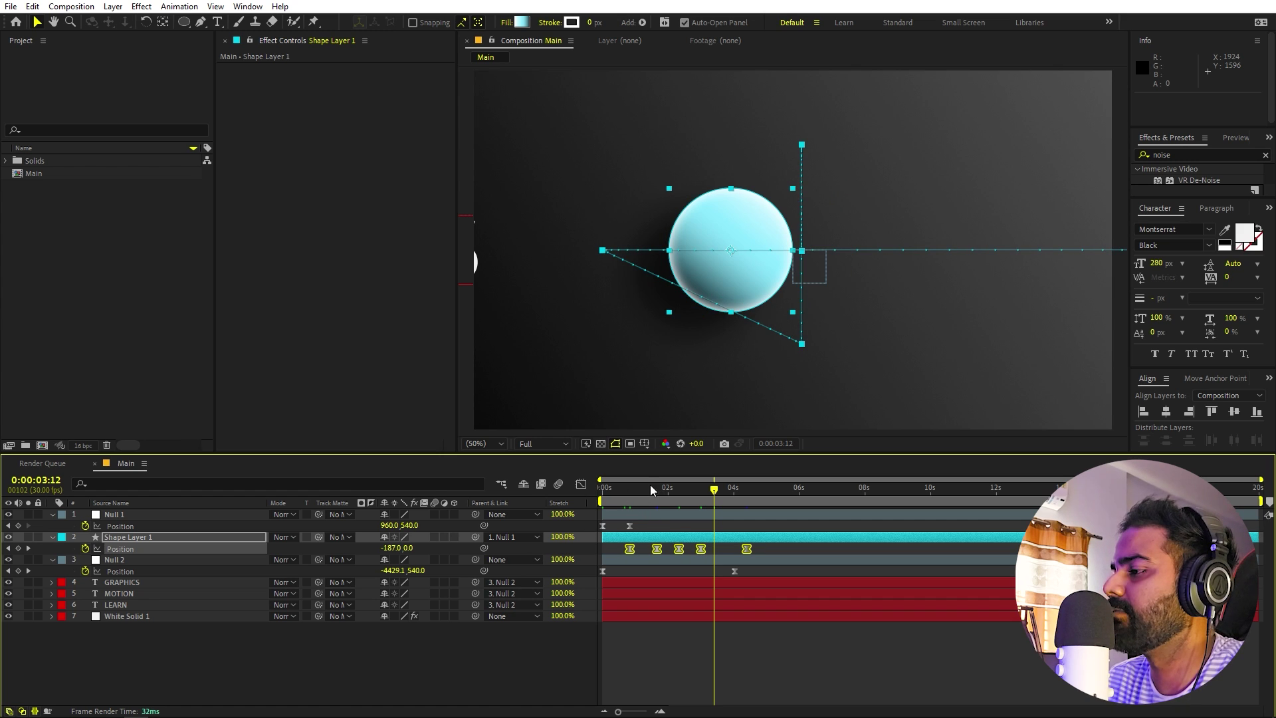
key("space")
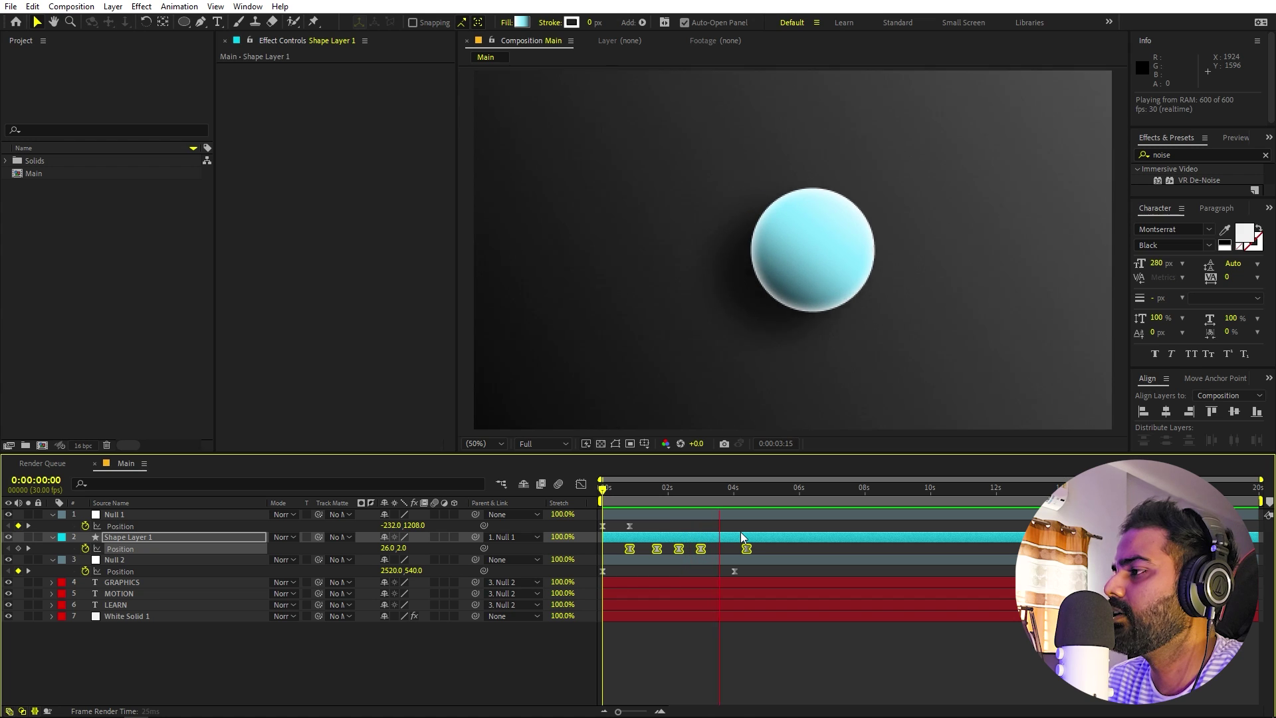
key("space")
key("Home")
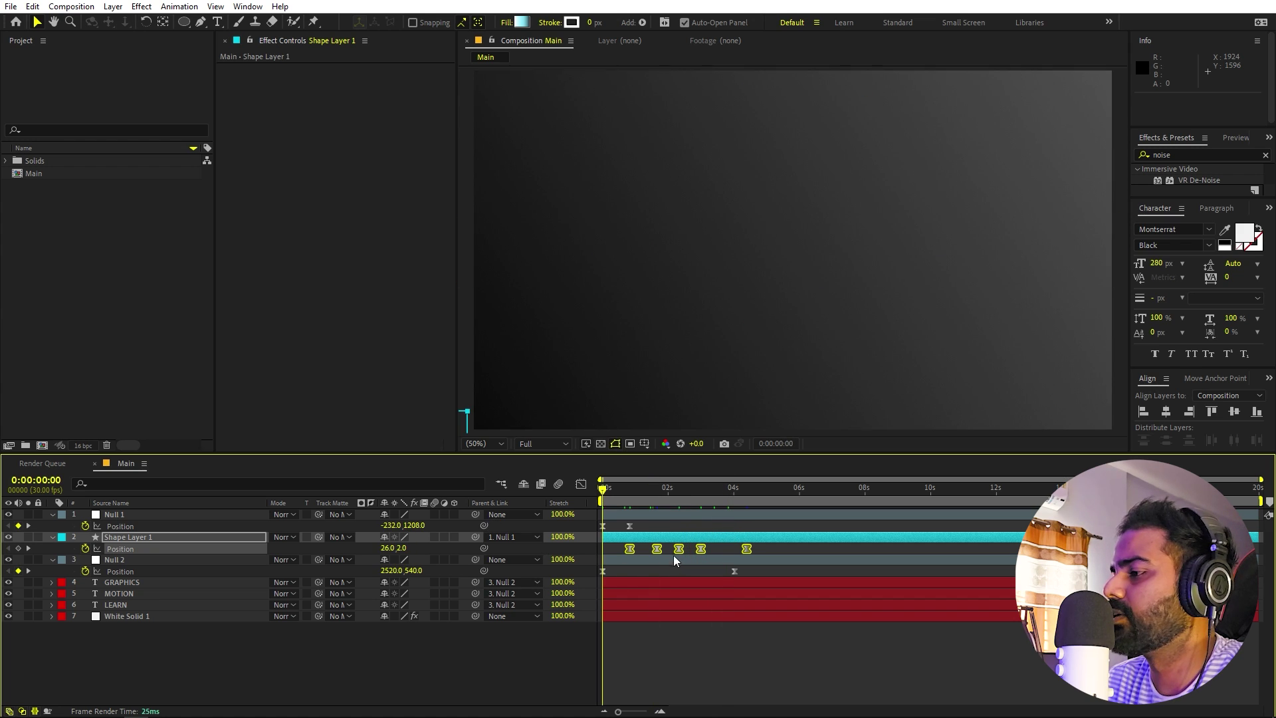
Step: Move the last Null 2 Position keyframe to 0:00:04:17
key("equal")
key("equal")
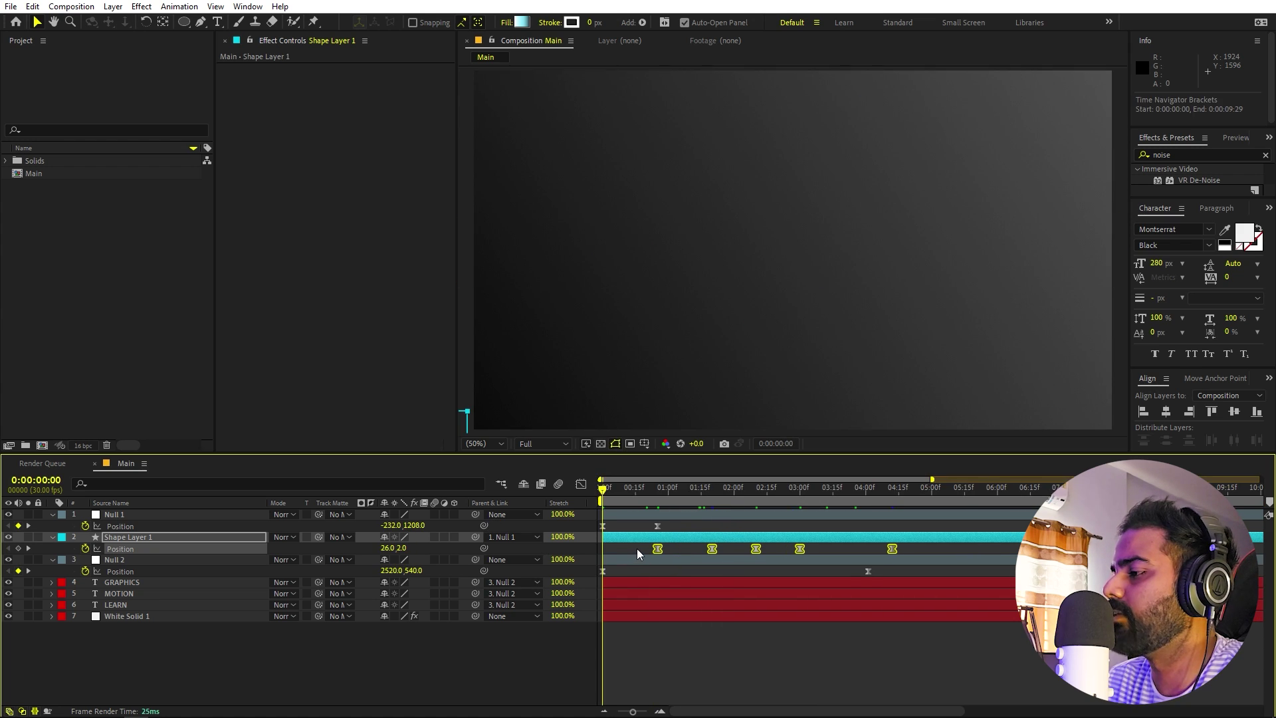
left_click(871, 572)
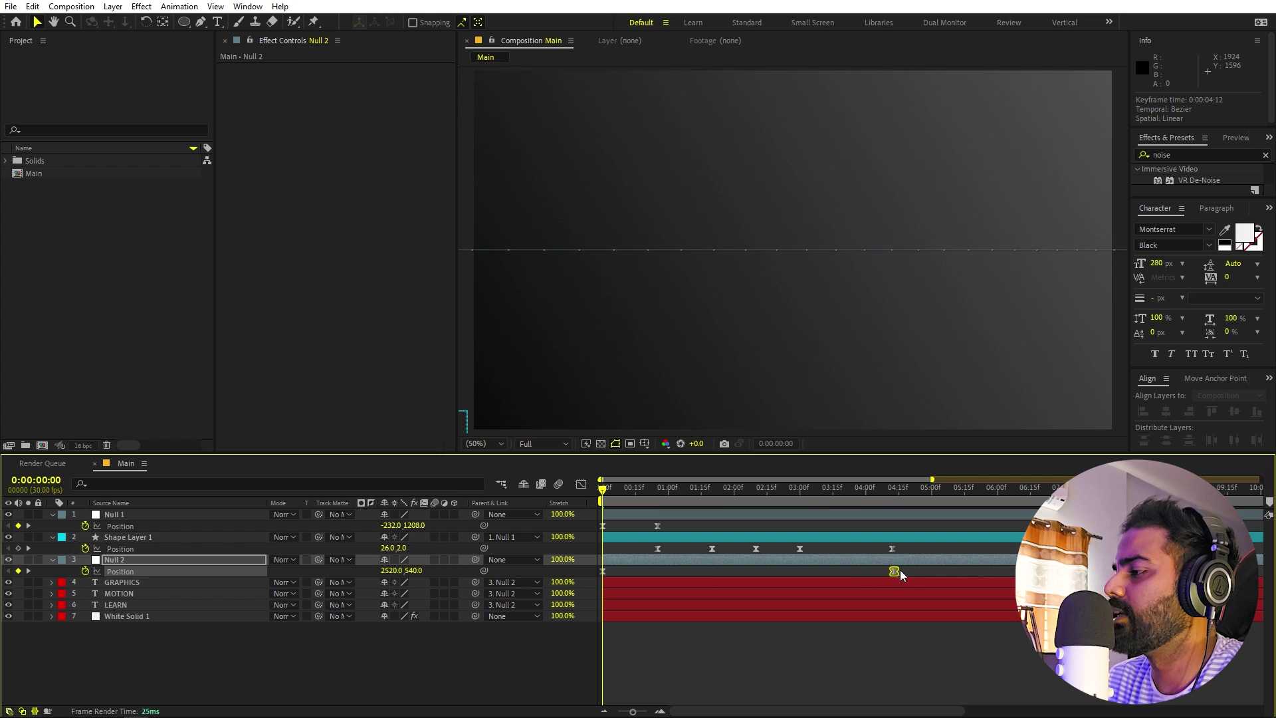
key("space")
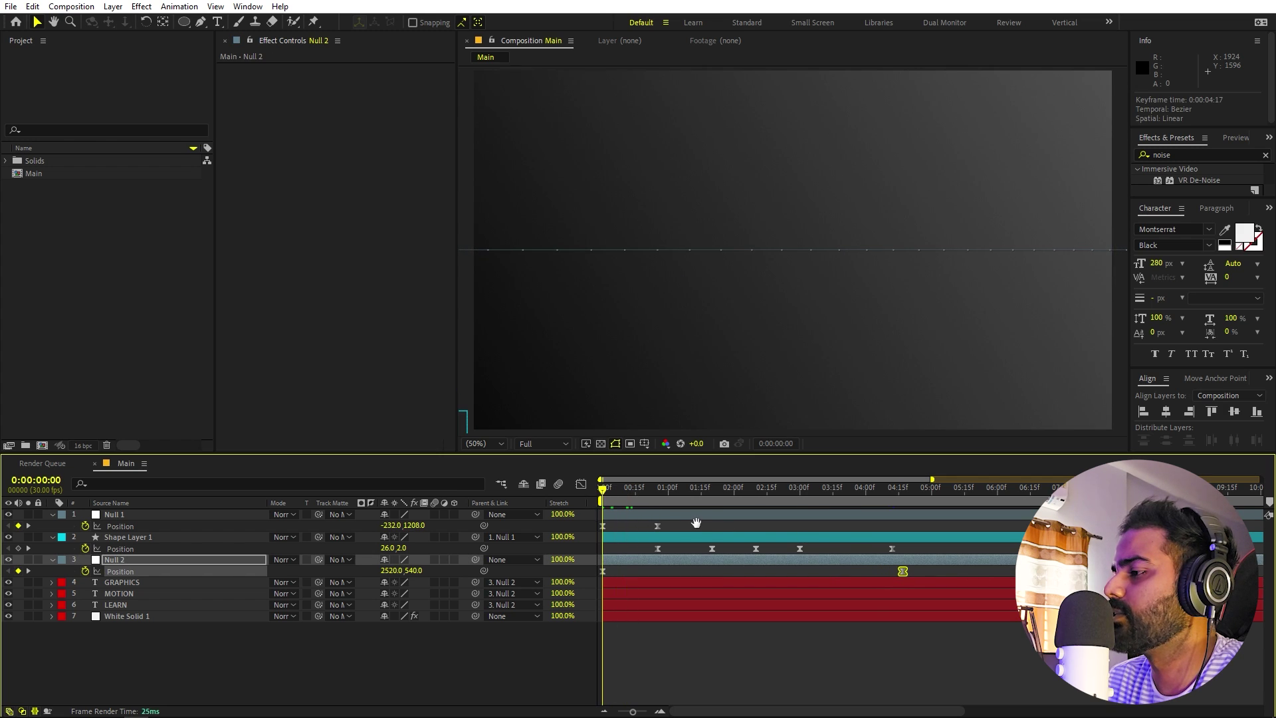
Step: Lengthen the ease handles of all Shape Layer 1 Position keyframes in the speed graph for sharper peaks and preview the animation
left_click_drag(934, 544, 596, 560)
left_click(580, 484)
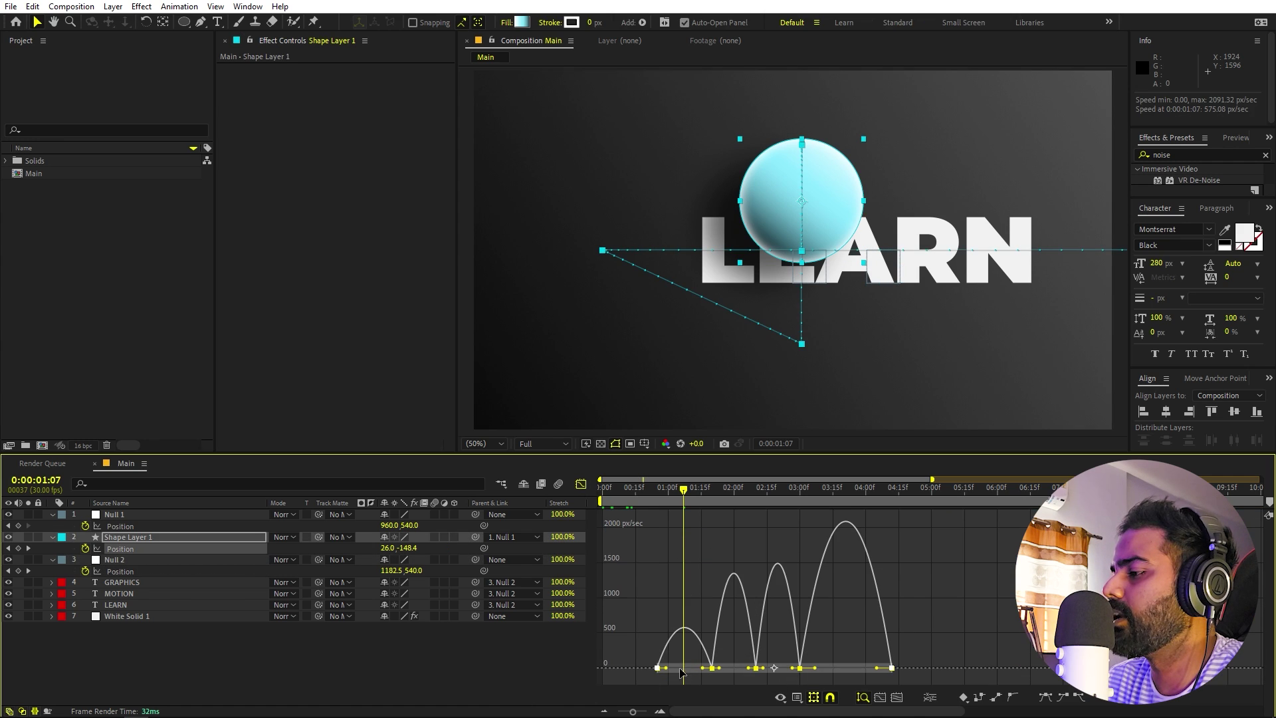
left_click_drag(665, 668, 694, 668)
left_click(631, 497)
key("space")
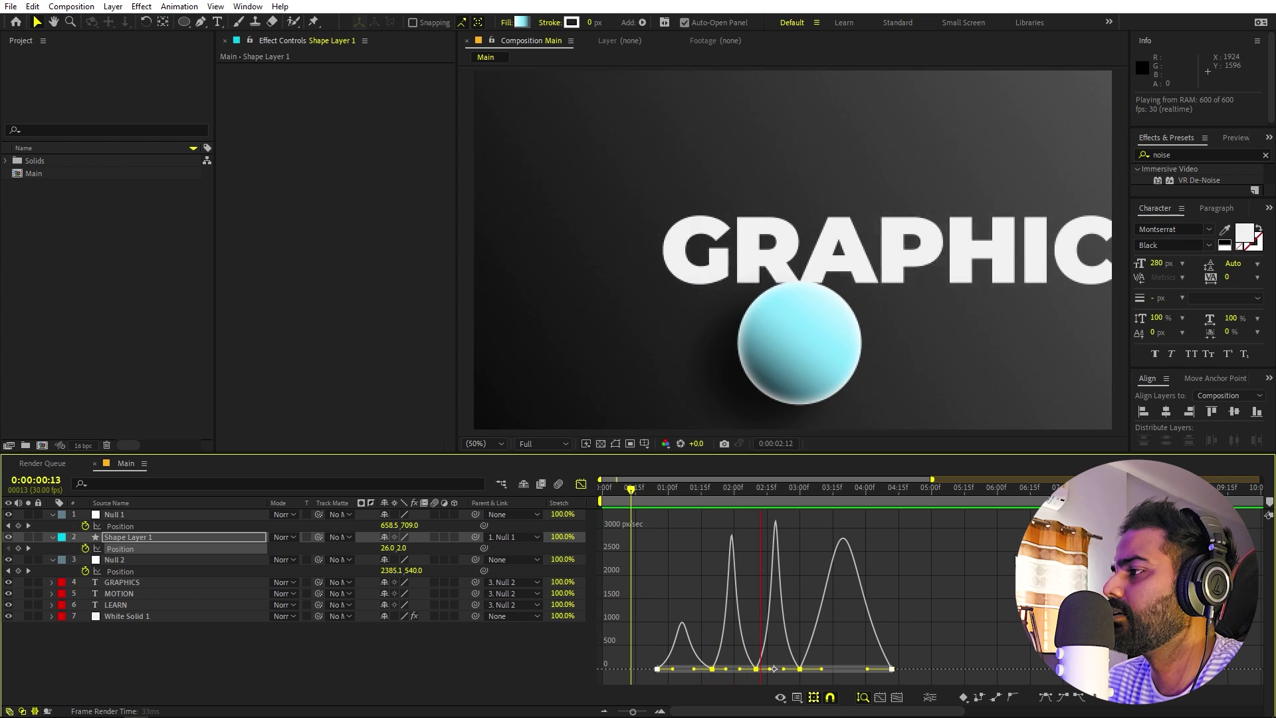
key("space")
left_click(581, 484)
key("Home")
key("space")
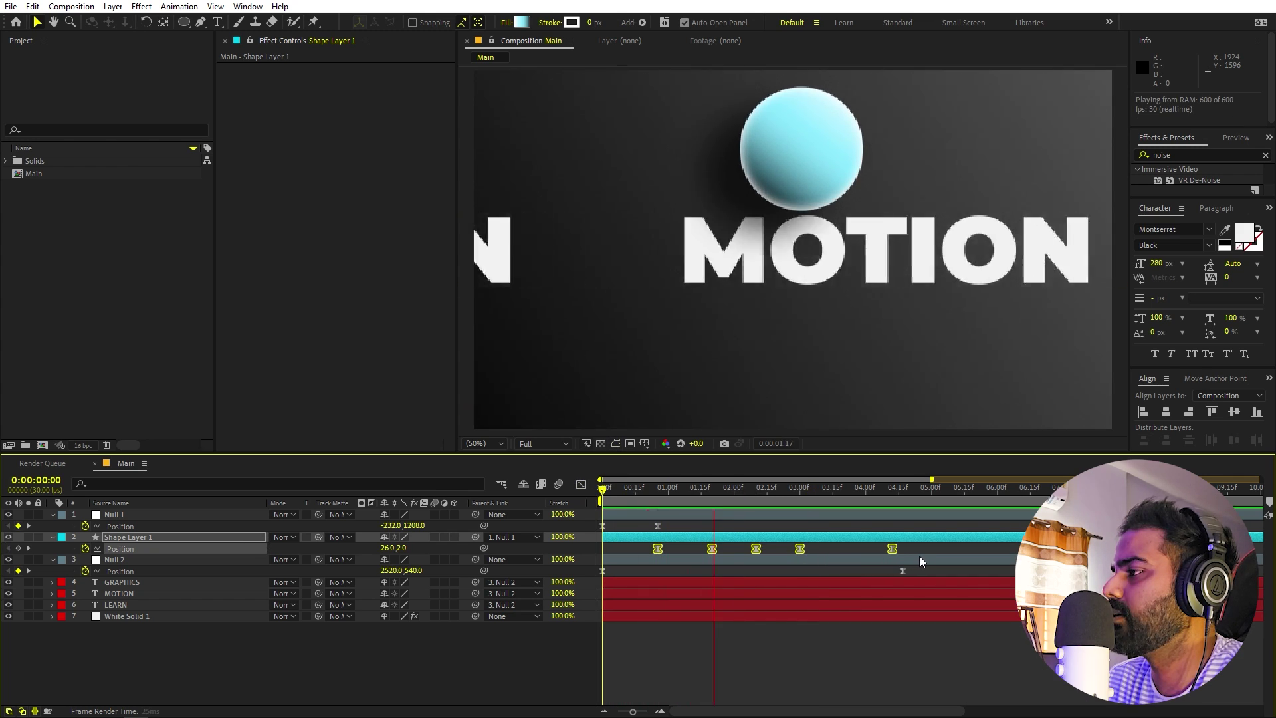
Step: Move the ball's last Position keyframe to 0:00:04:04 and lengthen its incoming ease in the speed graph
left_click(871, 672)
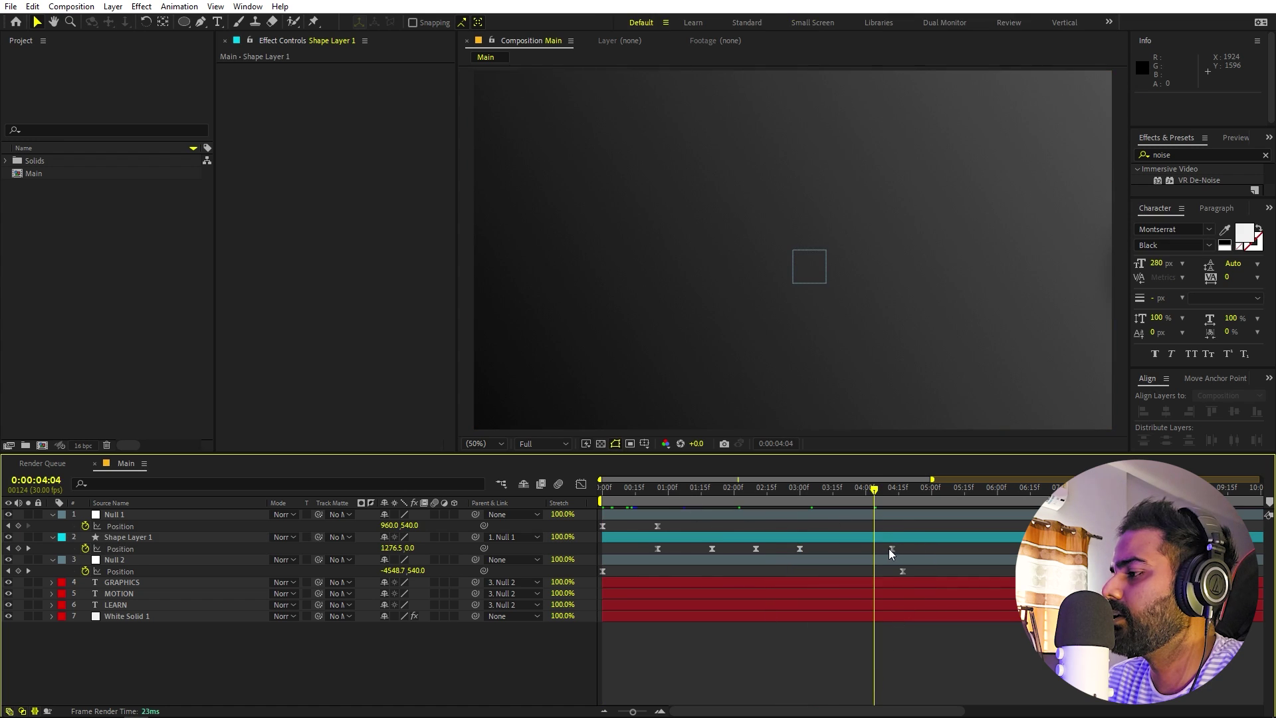
left_click_drag(891, 546, 875, 546)
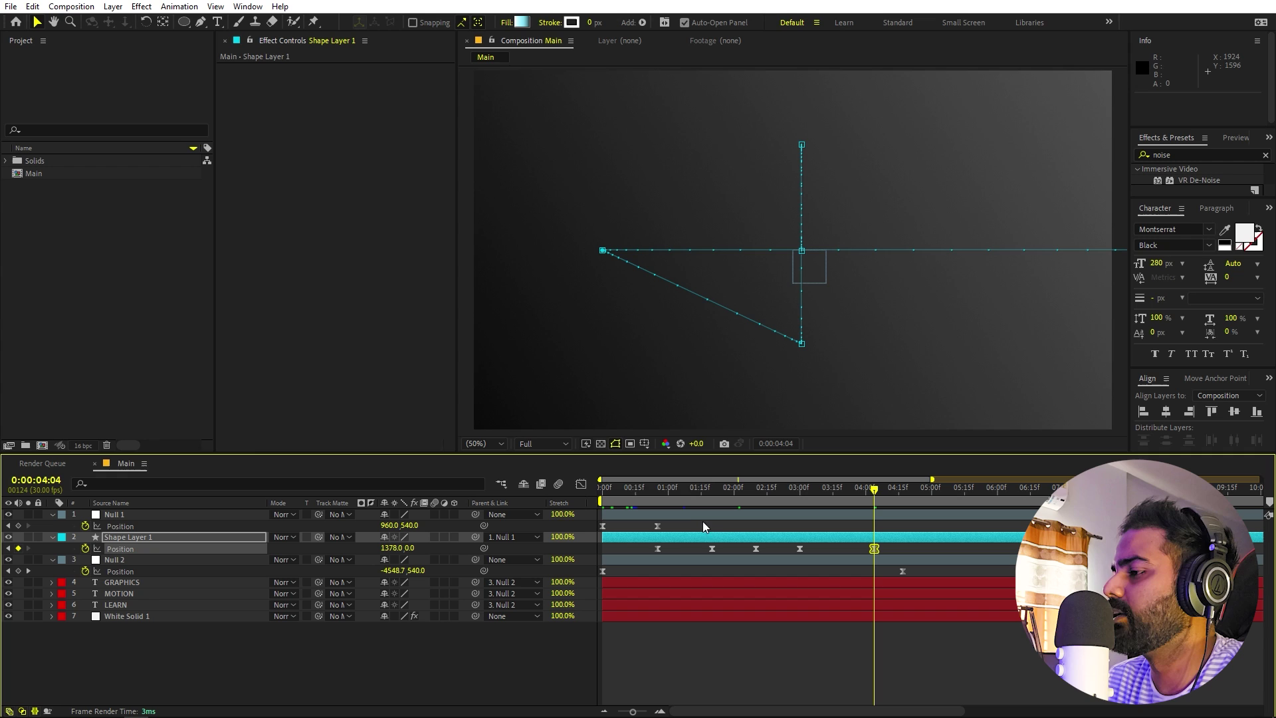
left_click(581, 485)
scroll(919, 633, "up", 3)
left_click_drag(869, 655, 730, 673)
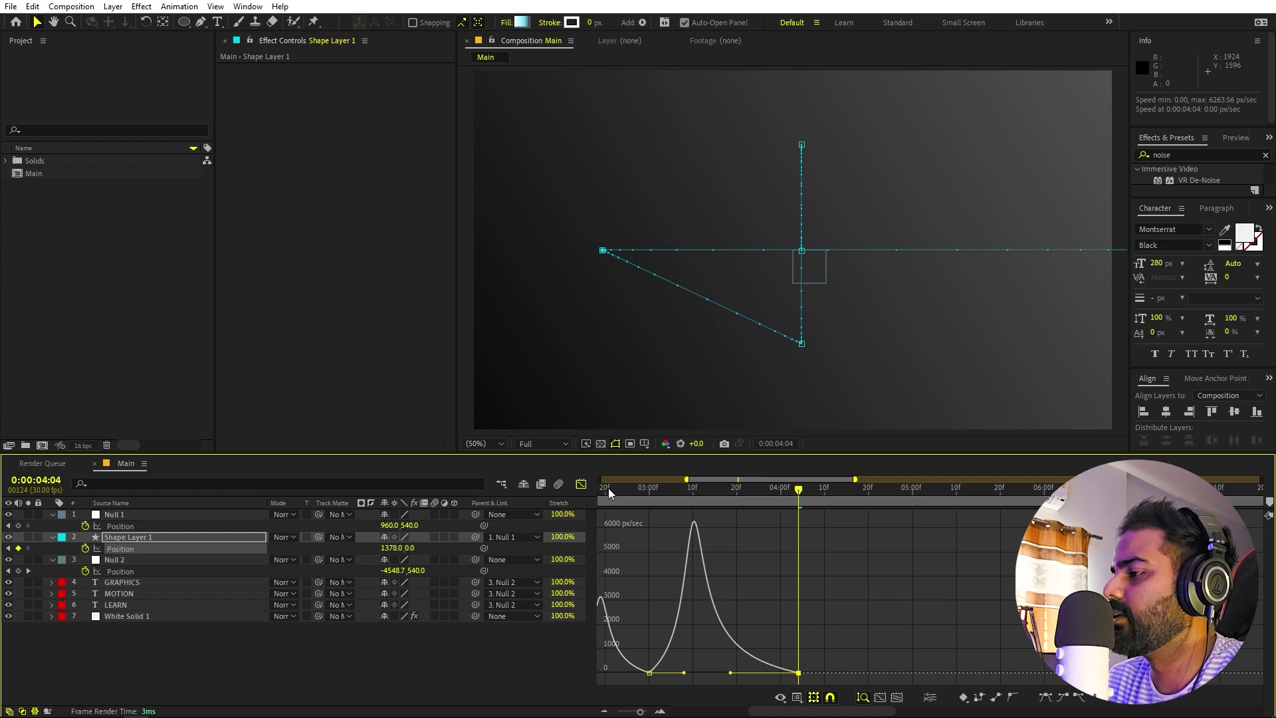
key("space")
key("space")
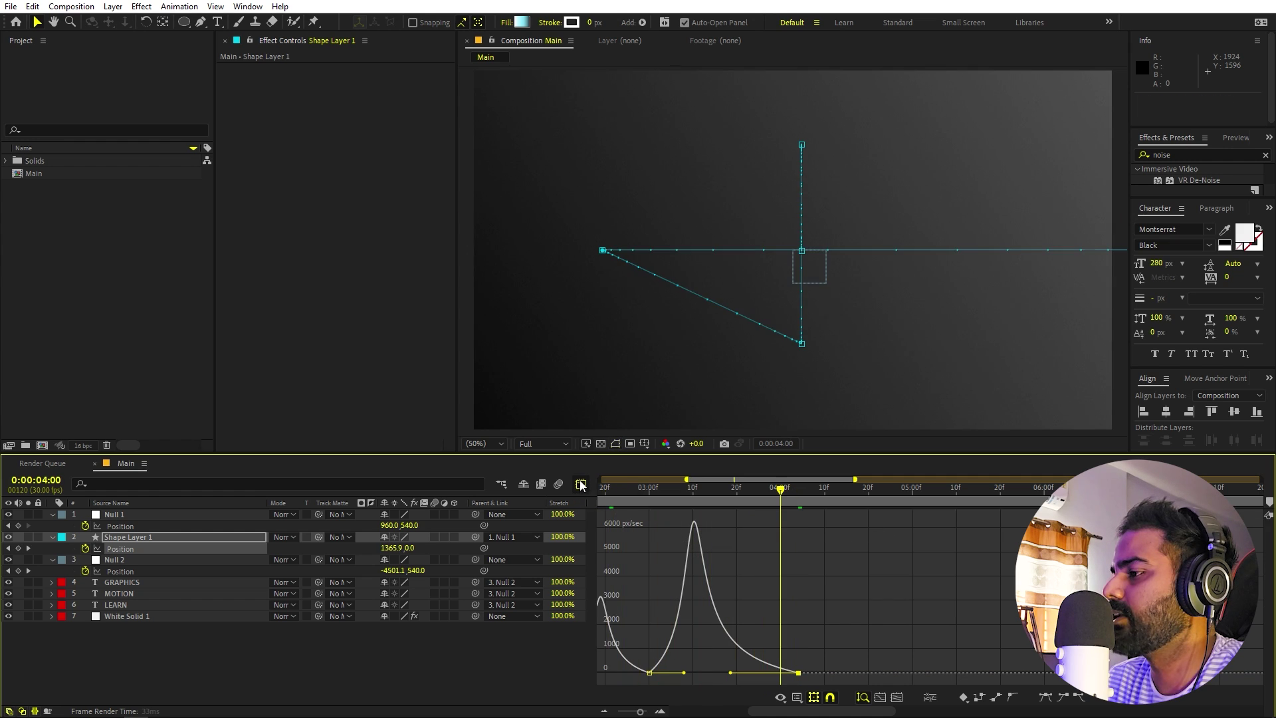
left_click(580, 484)
key(";")
key("Home")
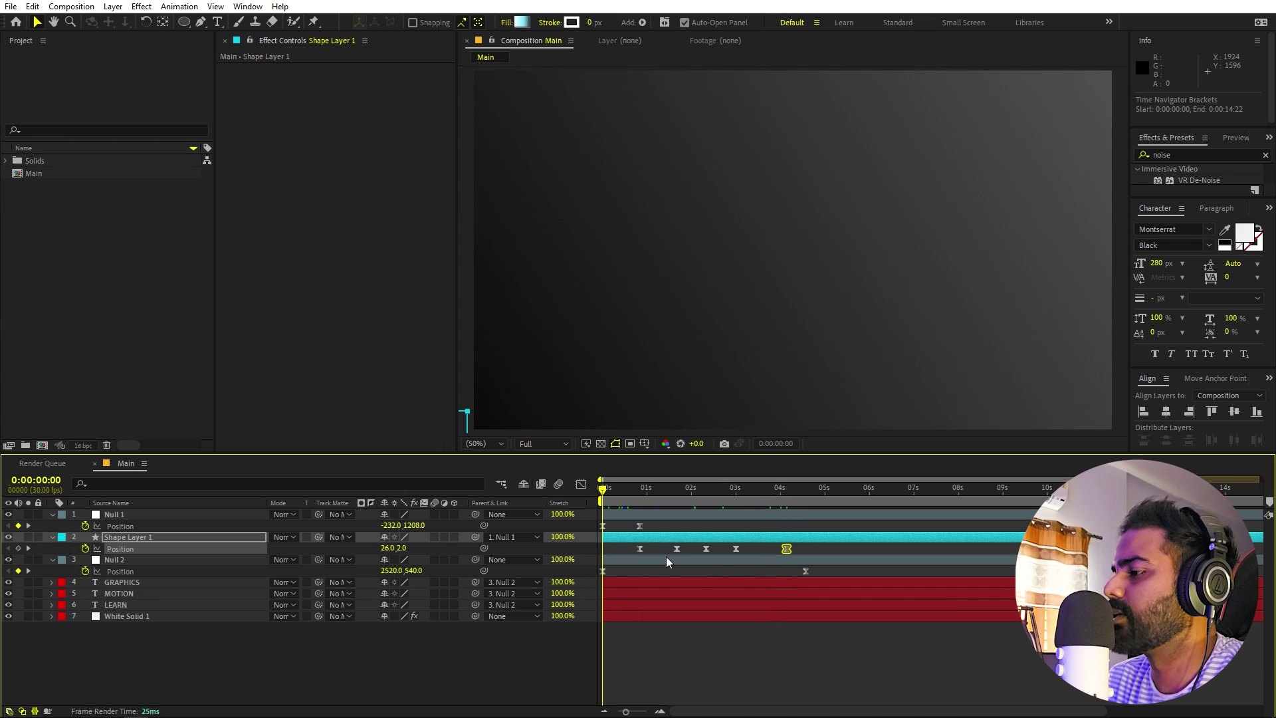
Step: Shift the ball's first Position keyframe to about 0:00:00:21 and its second to 0:00:01:15, and play the animation
left_click_drag(639, 548, 632, 548)
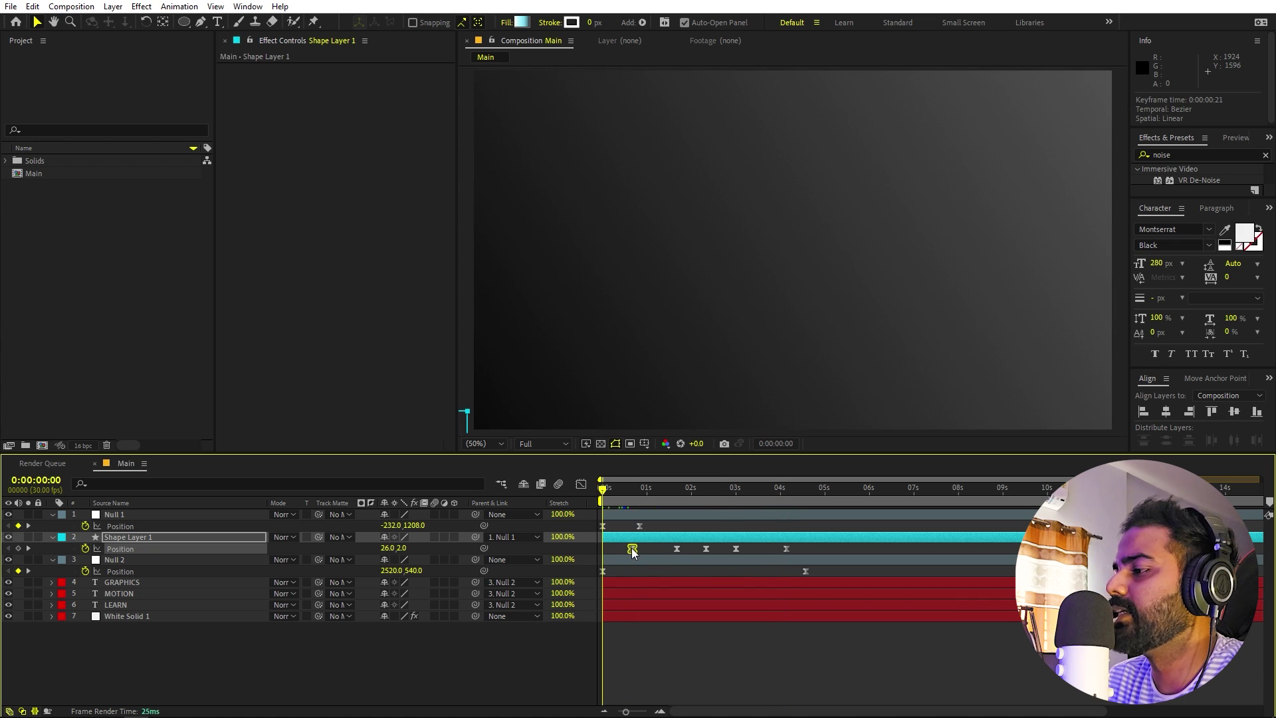
left_click(675, 549)
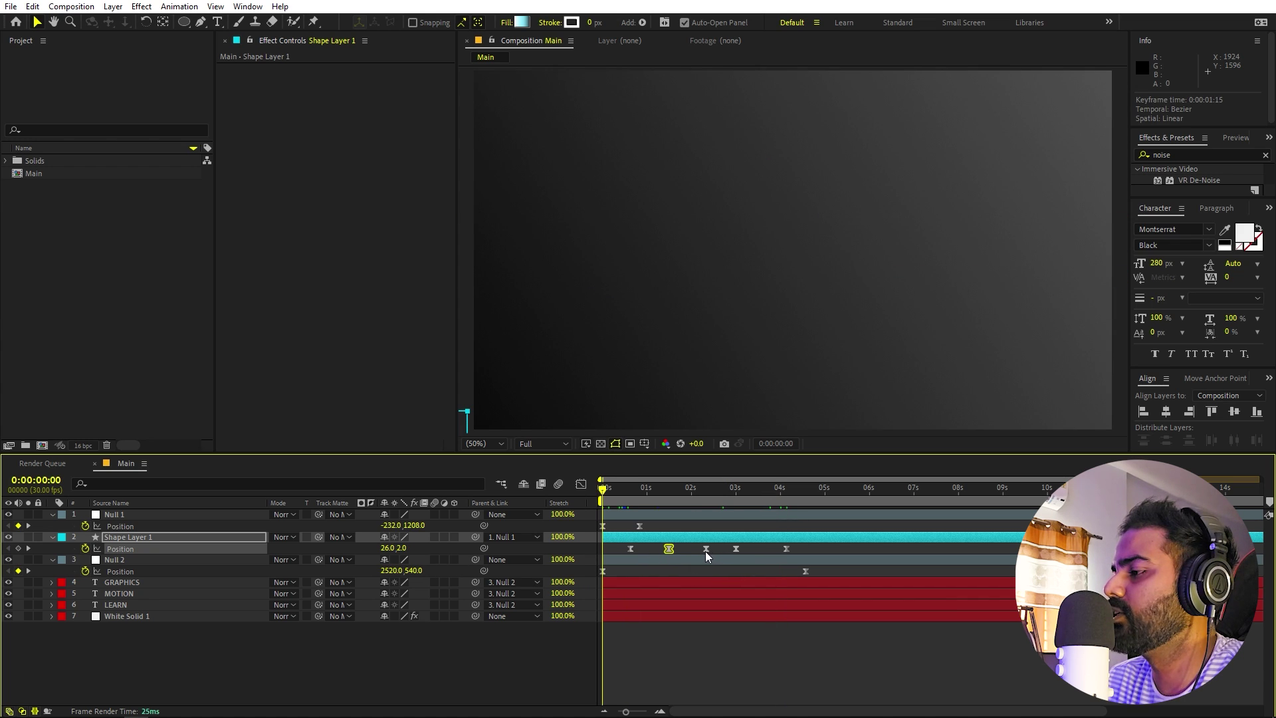
key("space")
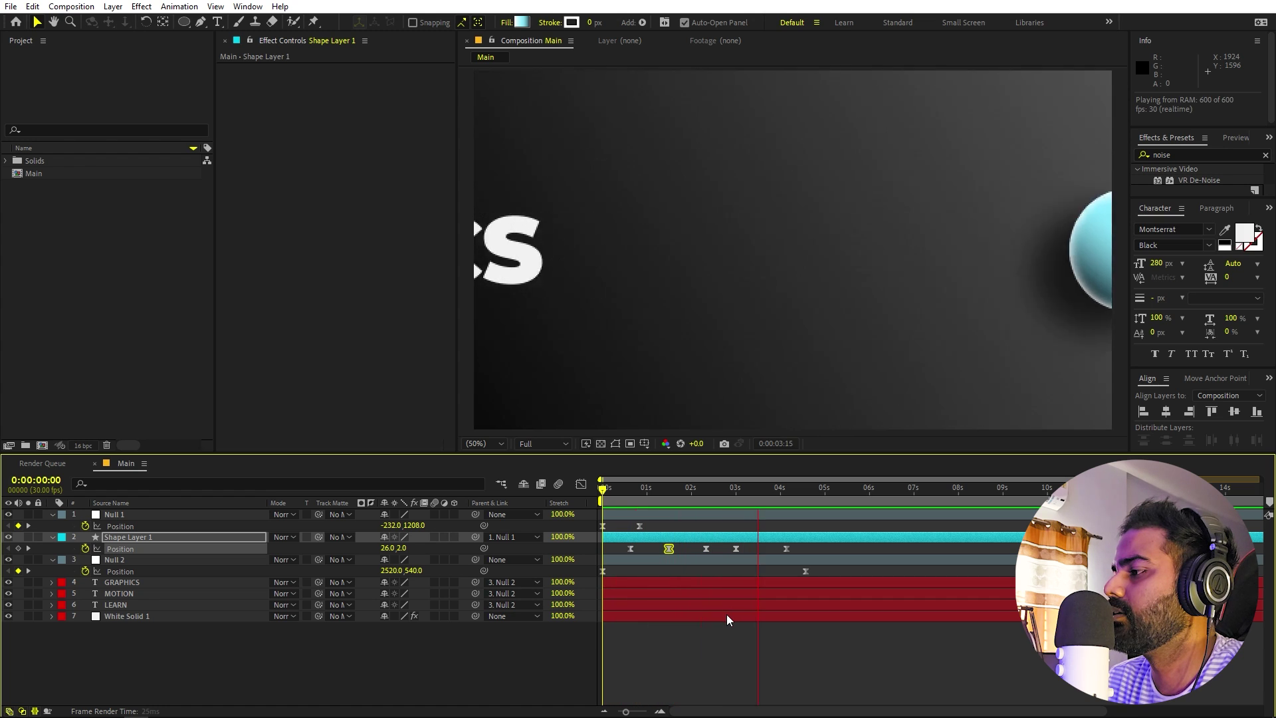
key("space")
Step: Move the ball's last Position keyframe to 0:00:04:12 and play the animation from the start
left_click(783, 545)
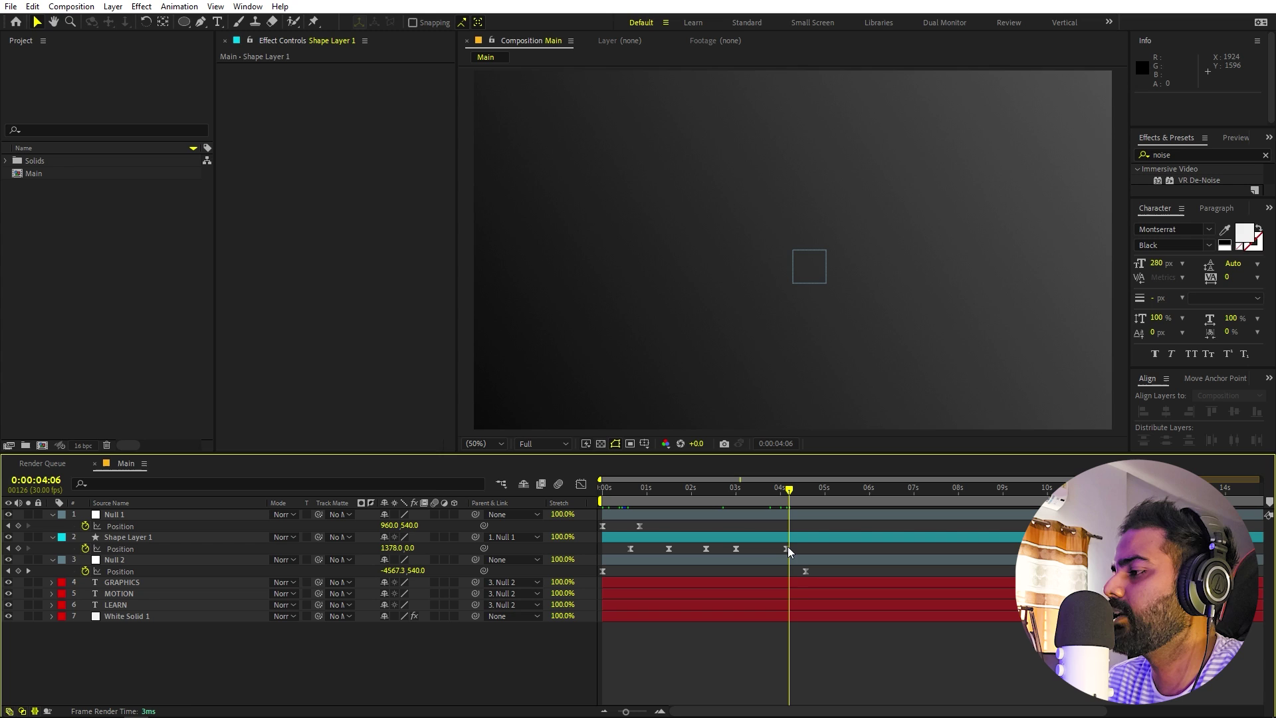
key("ctrl+v")
left_click_drag(789, 548, 798, 548)
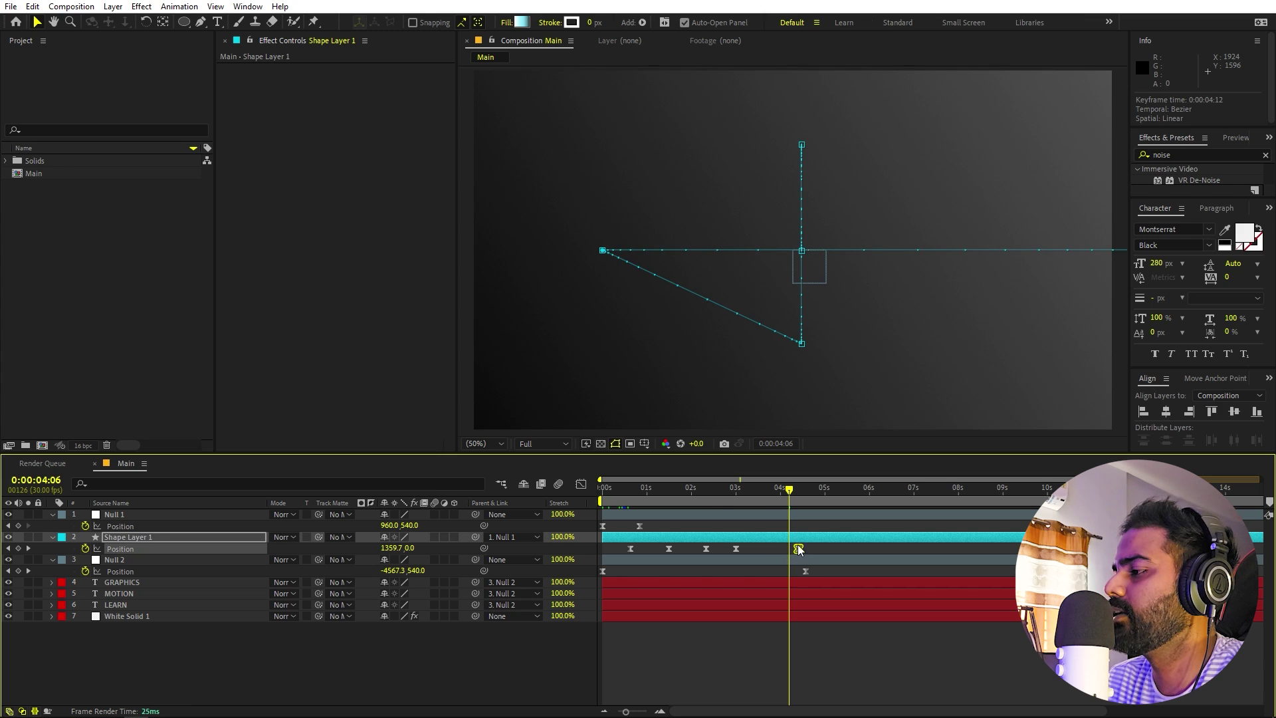
key("space")
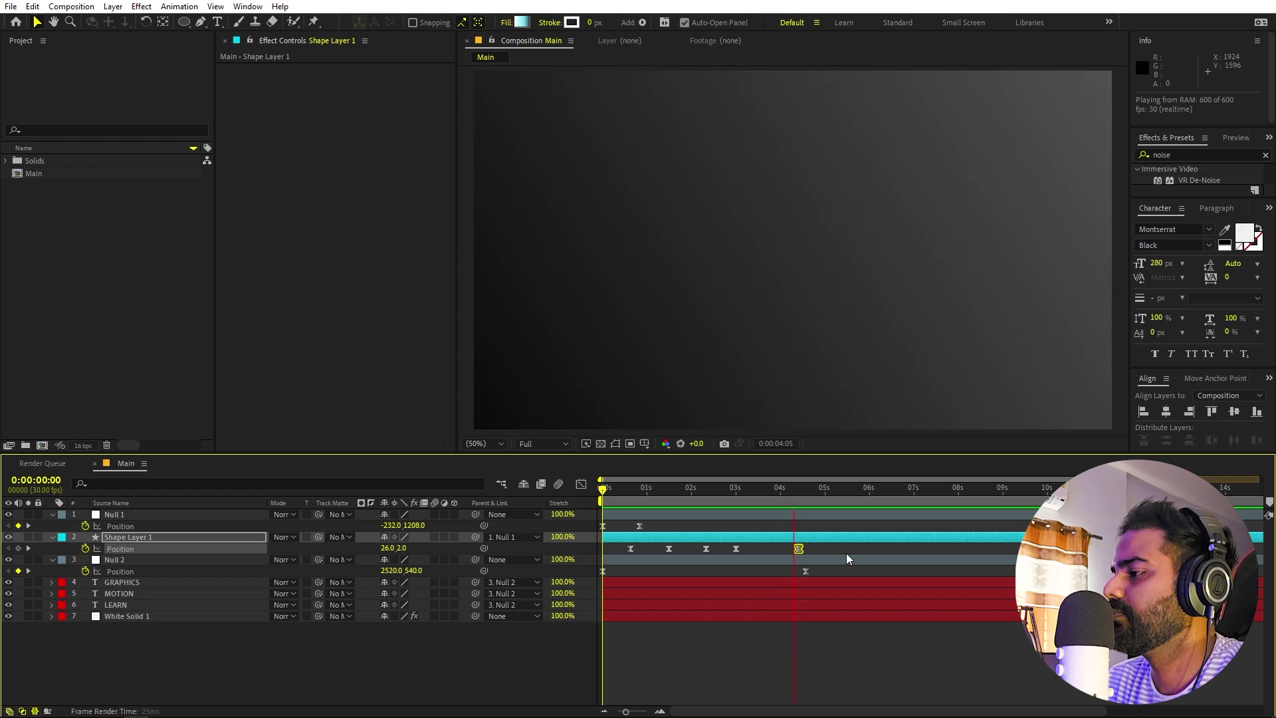
key("space")
Step: At 0:00:03:25, add a text layer reading MN and center it horizontally and vertically in the composition
left_click(809, 490)
left_click_drag(809, 491, 771, 503)
left_click(724, 622)
left_click(103, 286)
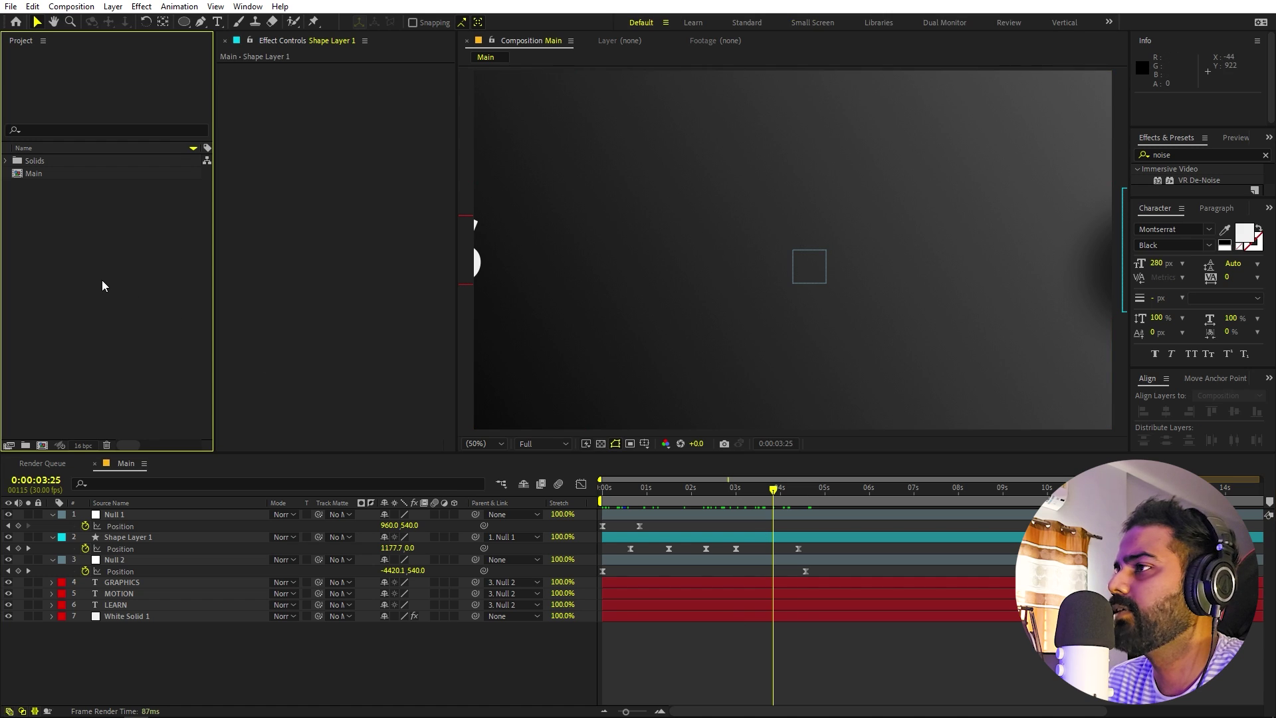
left_click(217, 22)
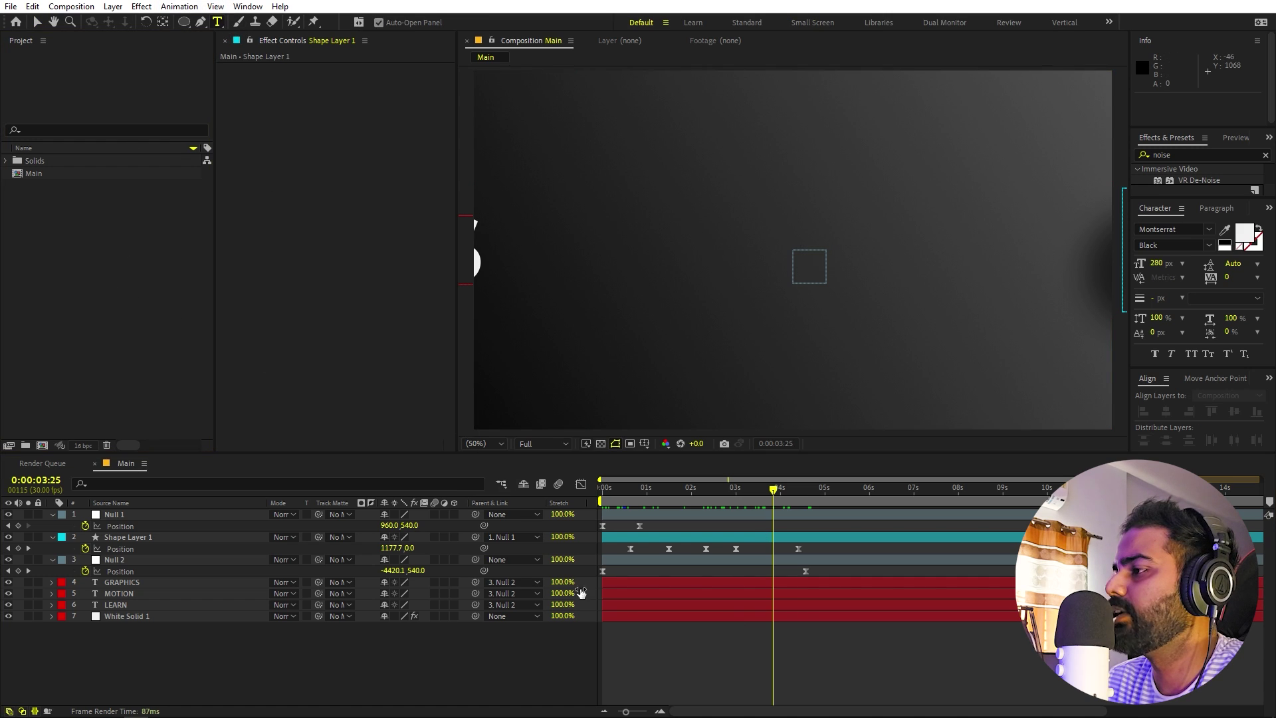
left_click(666, 658)
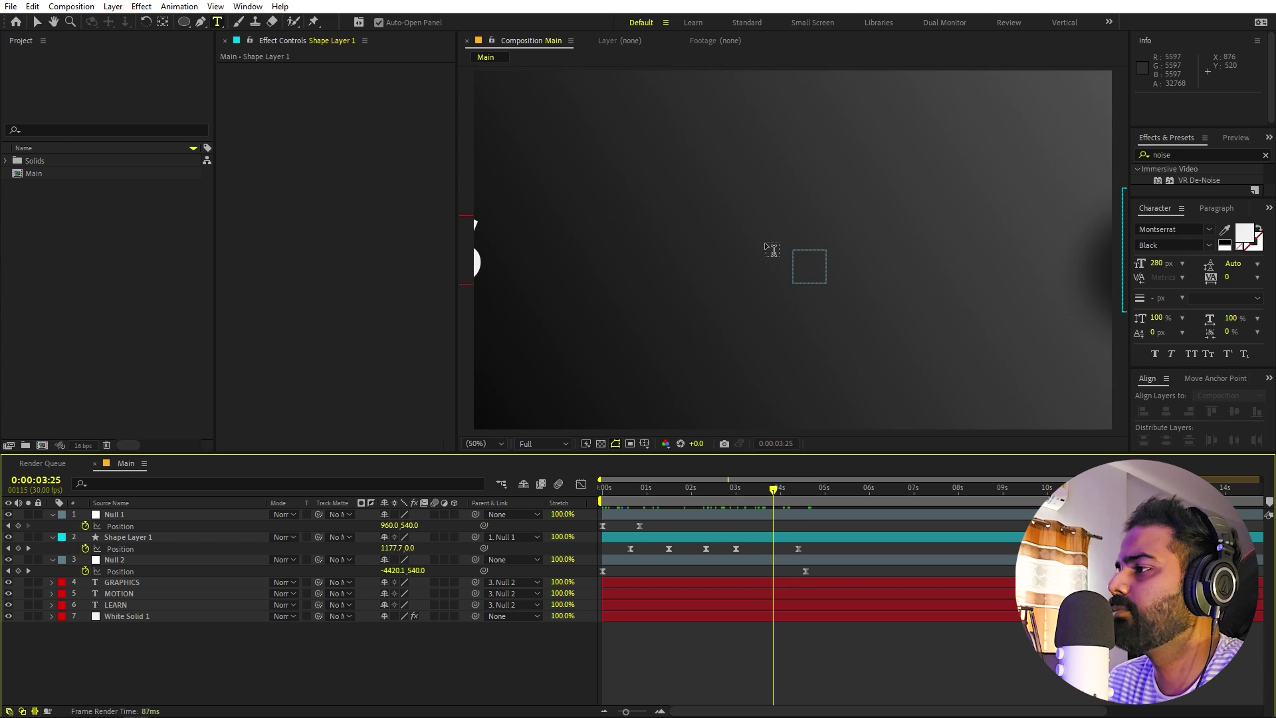
left_click(775, 263)
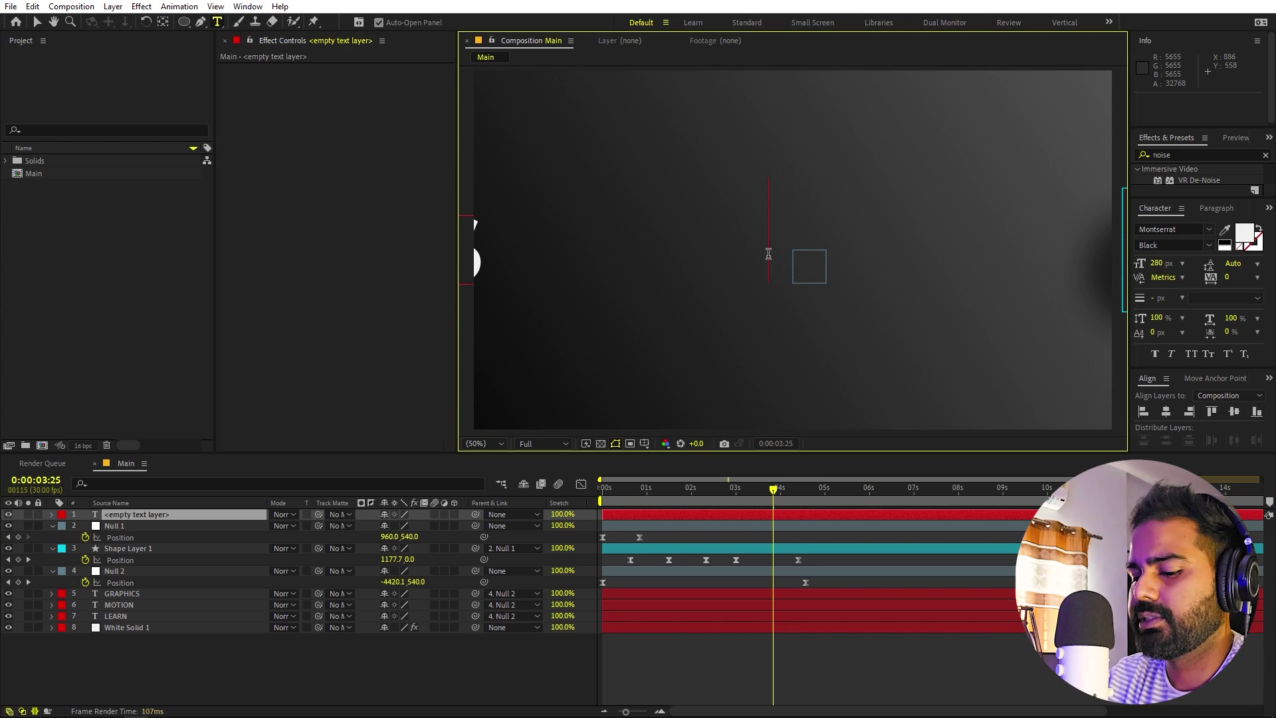
type("MN")
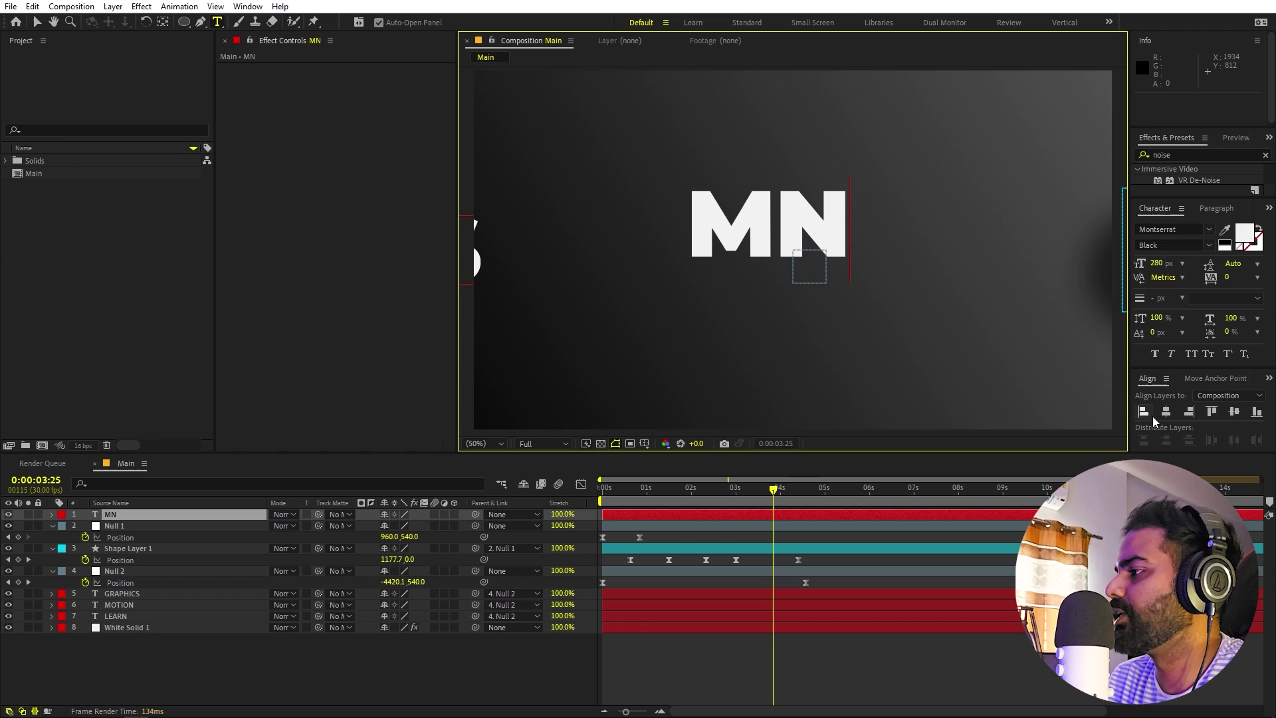
left_click(1166, 412)
left_click(1235, 411)
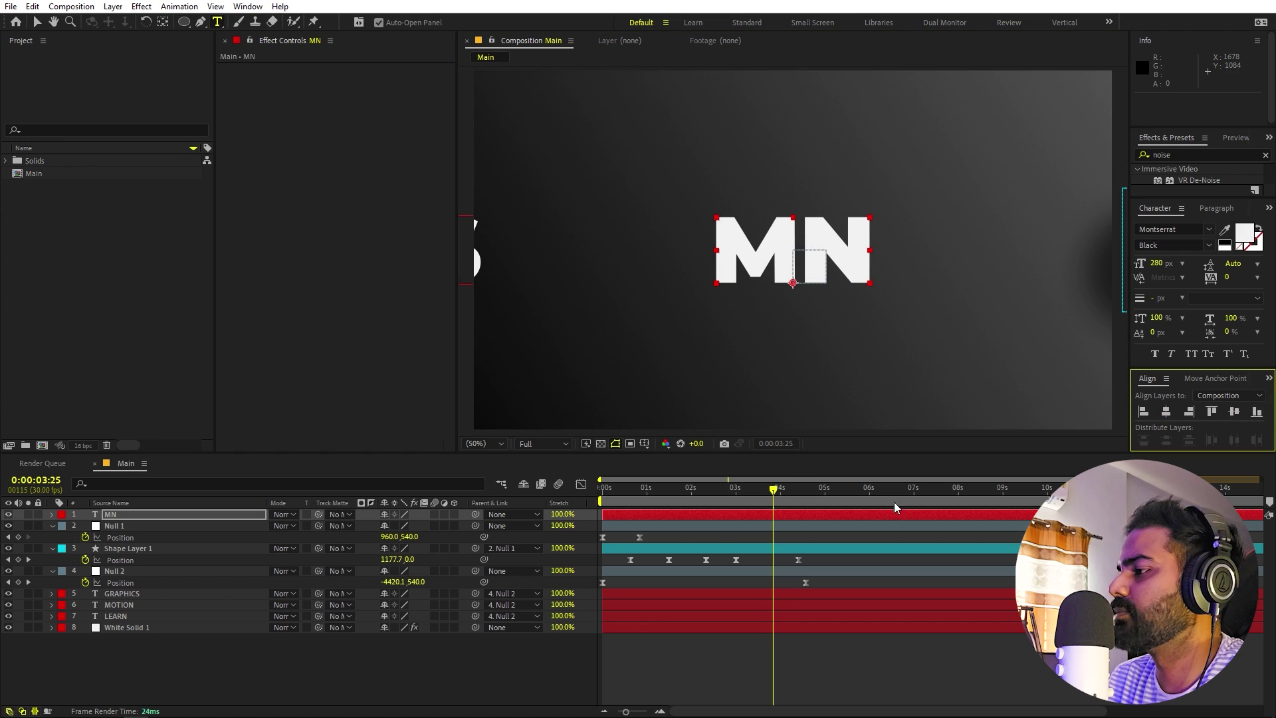
Step: Center the MN text's anchor point and place its layer between Null 2 and GRAPHICS
double_click(162, 22)
left_click_drag(153, 514, 193, 584)
left_click_drag(775, 492, 536, 532)
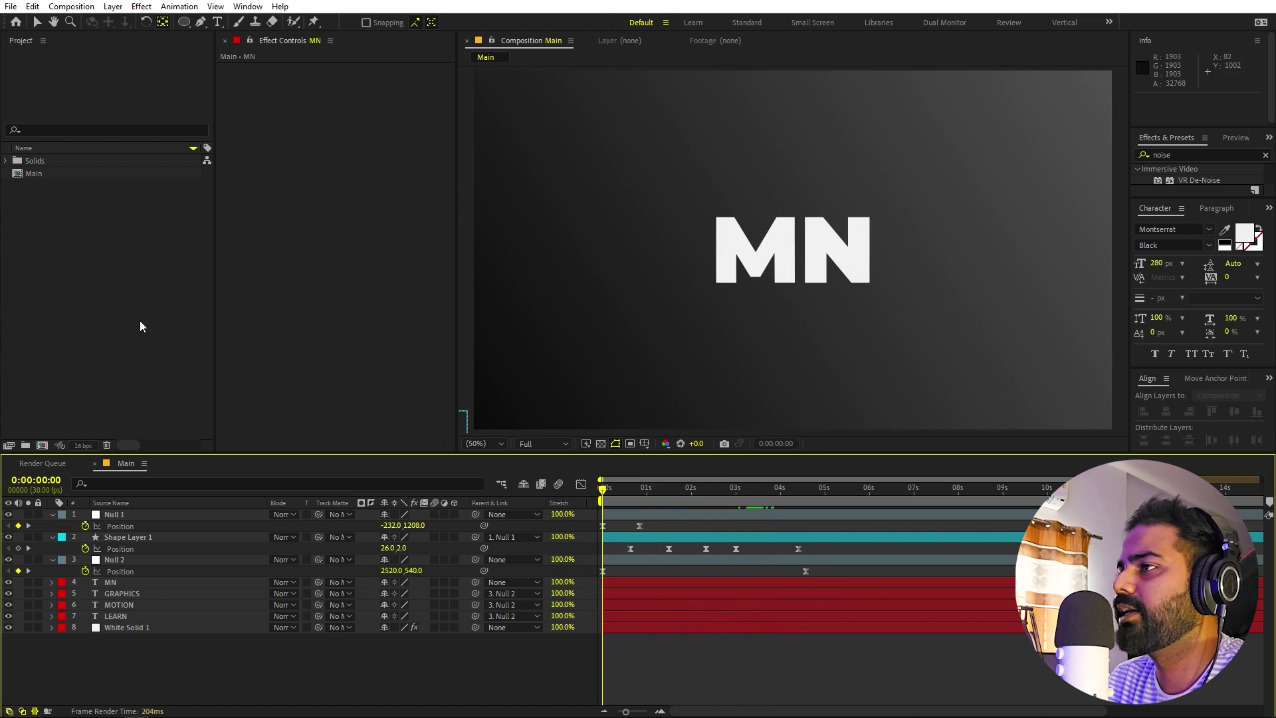
Step: Add a 1920 x 1080 px solid coloured FF0000 above all layers and set its Opacity to 58%
right_click(225, 675)
mouse_move(323, 515)
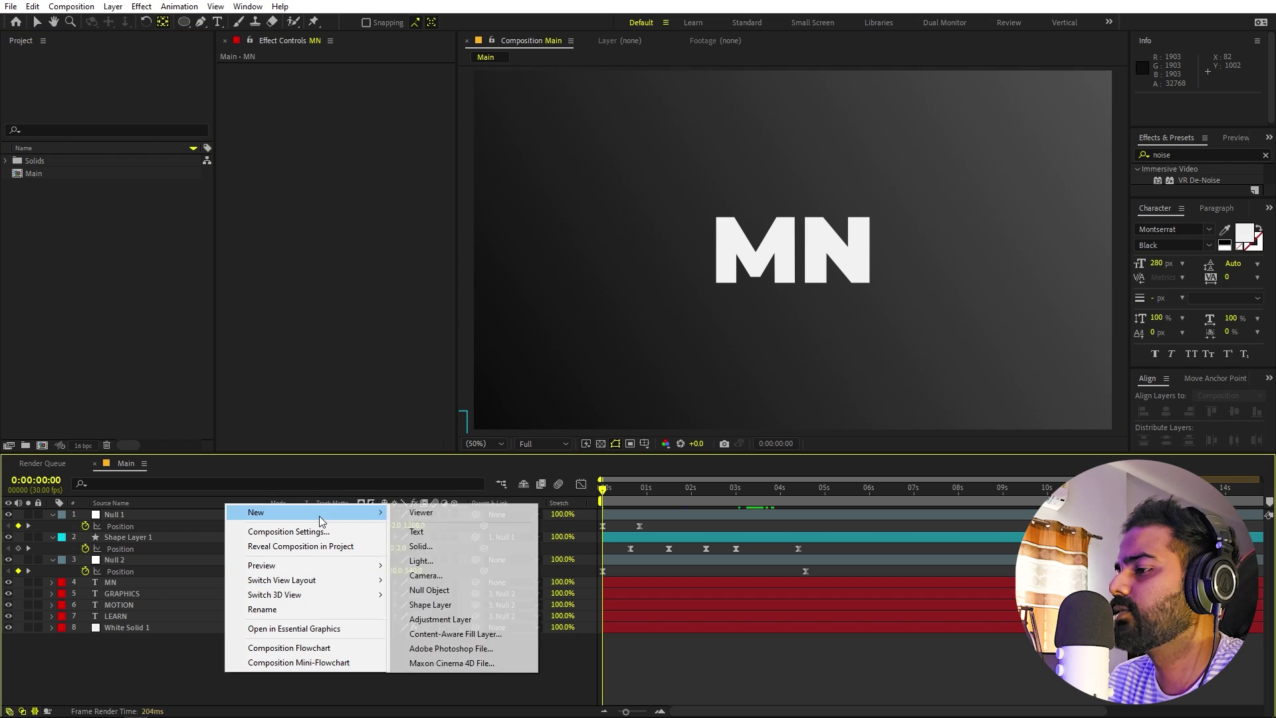
left_click(434, 547)
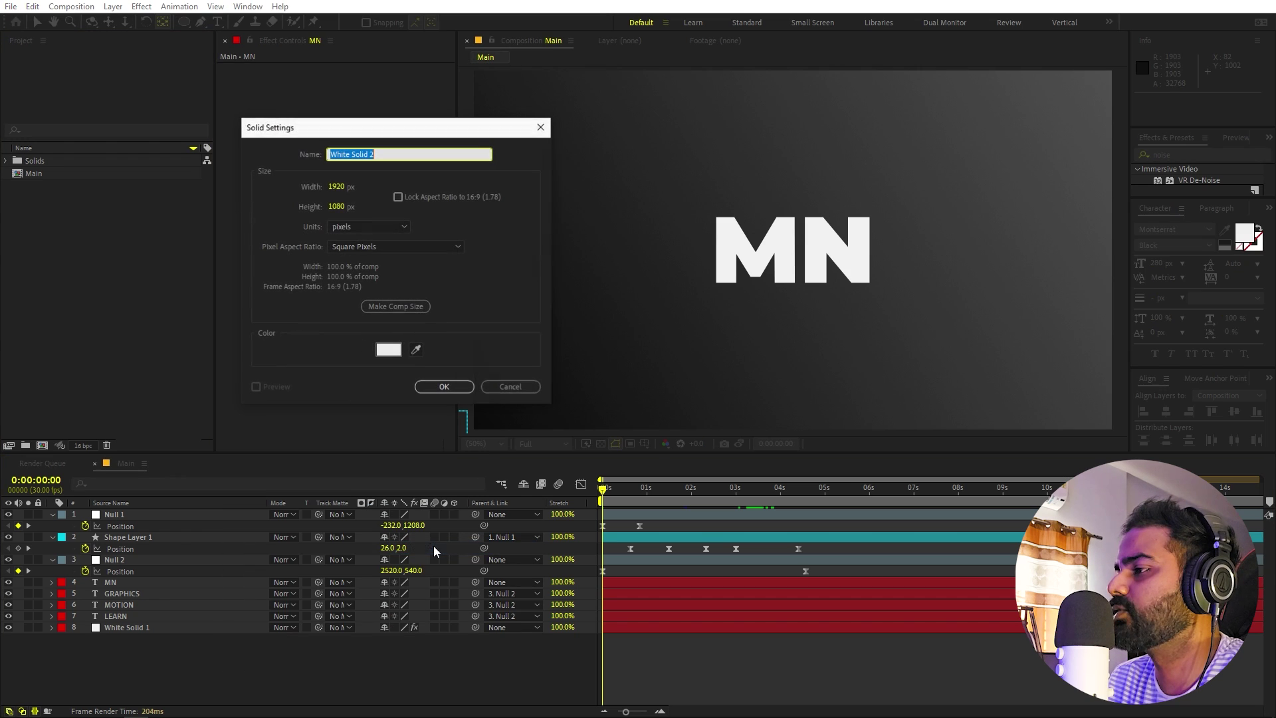
left_click(389, 350)
type("FF0000")
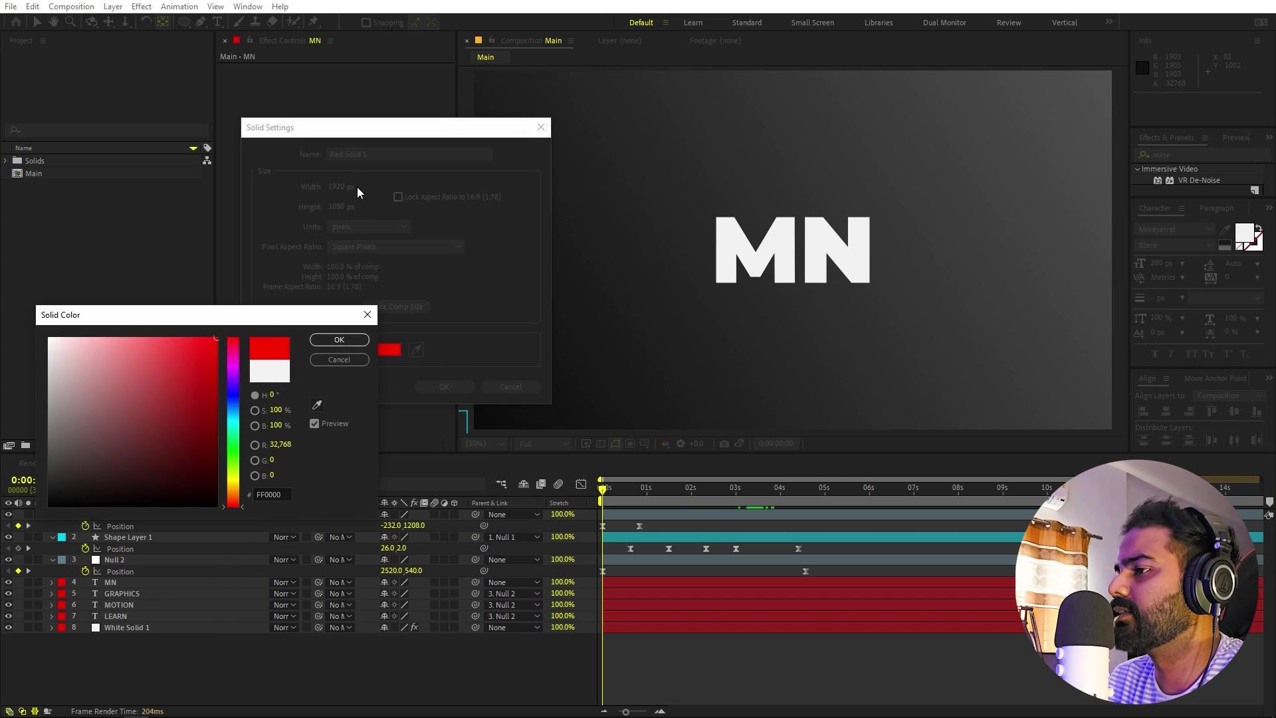
left_click(341, 339)
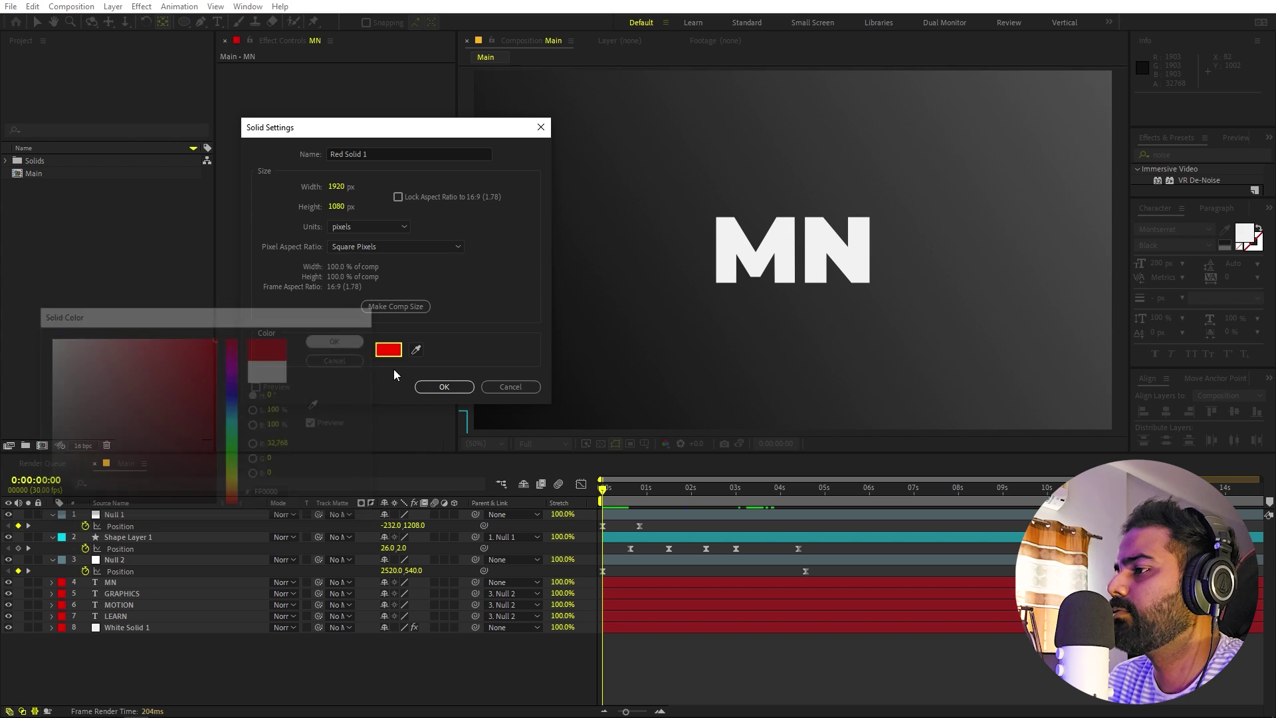
left_click(445, 387)
key("t")
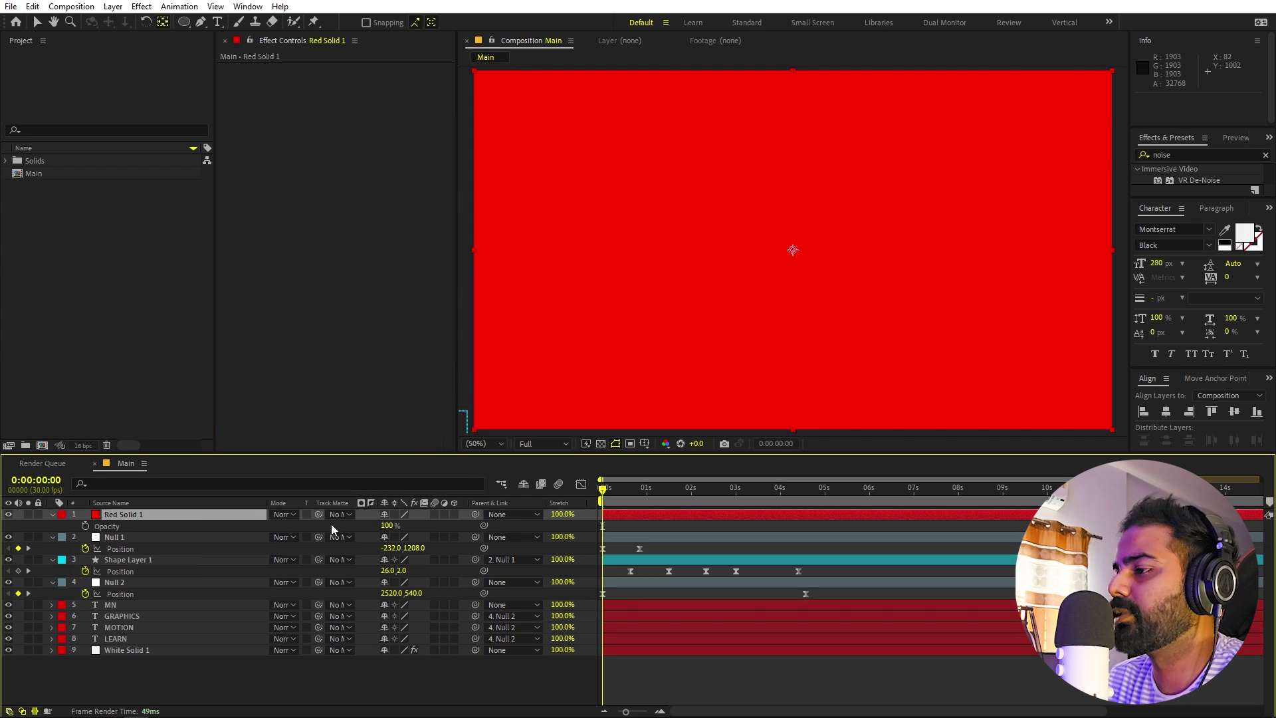
left_click_drag(387, 529, 362, 528)
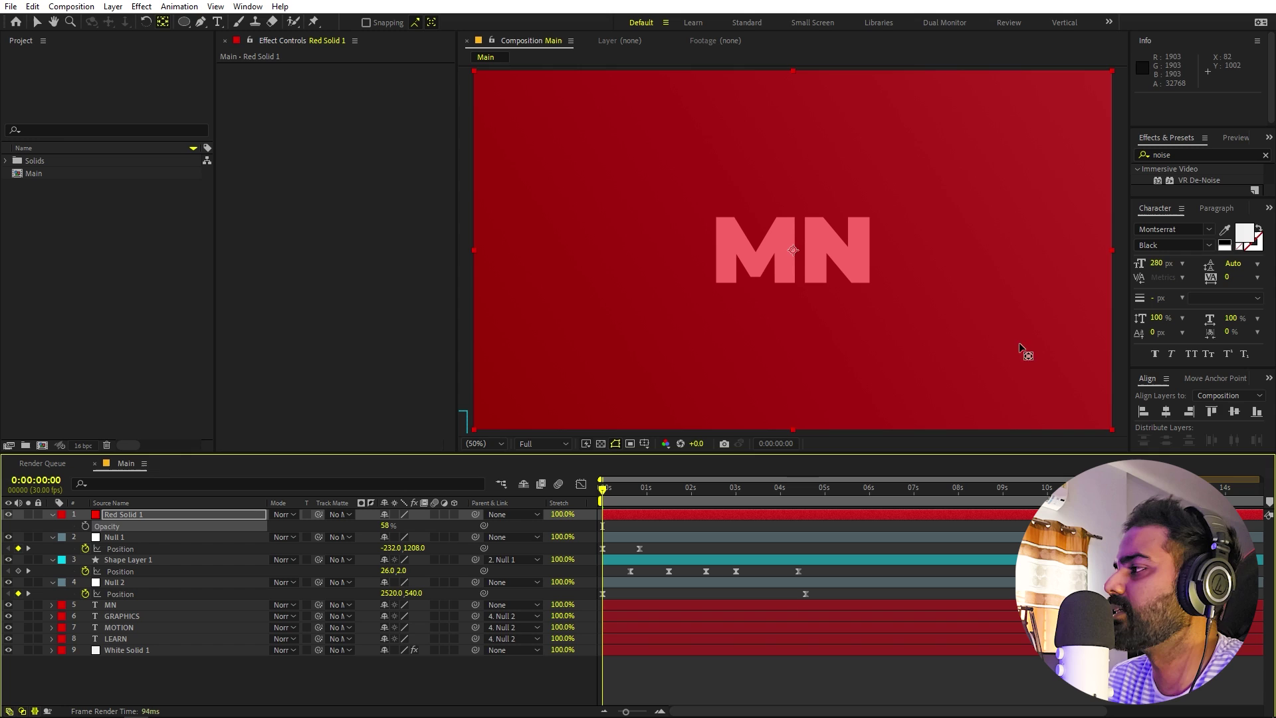
Step: Apply Linear Wipe to the red solid with a Wipe Angle of -90° and Transition Completion of 86%
left_click(1189, 154)
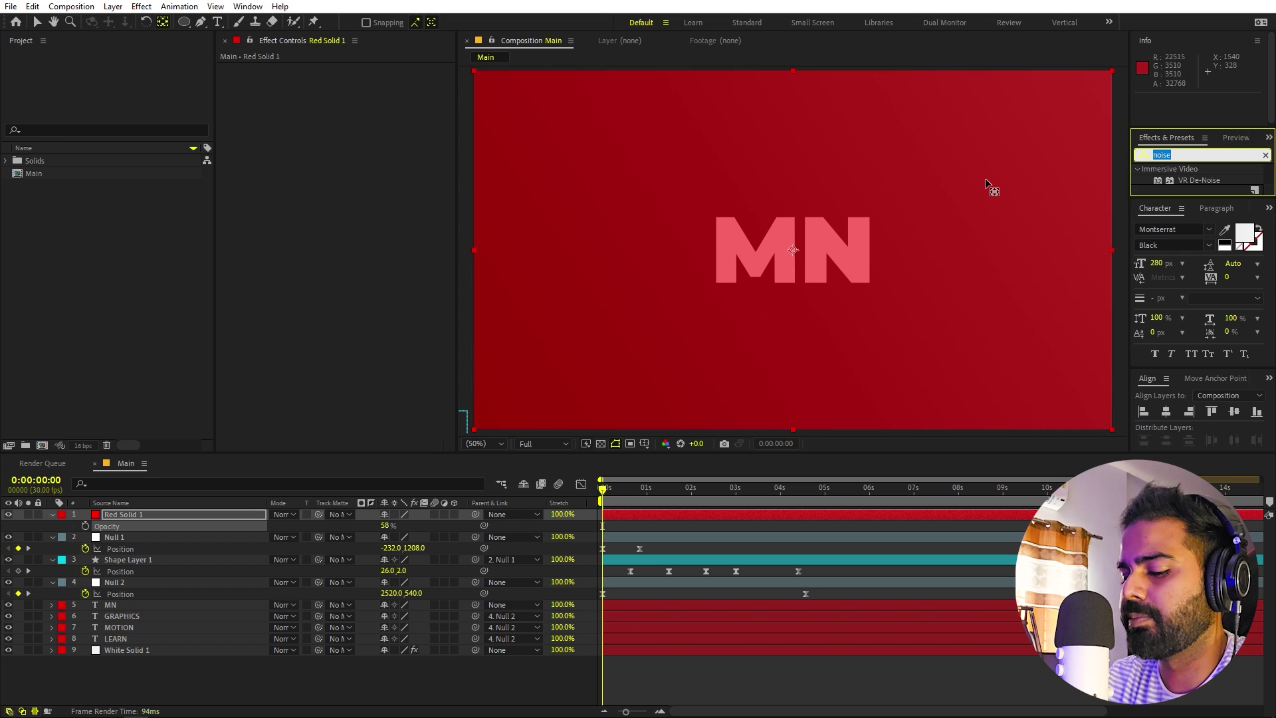
type("linear w")
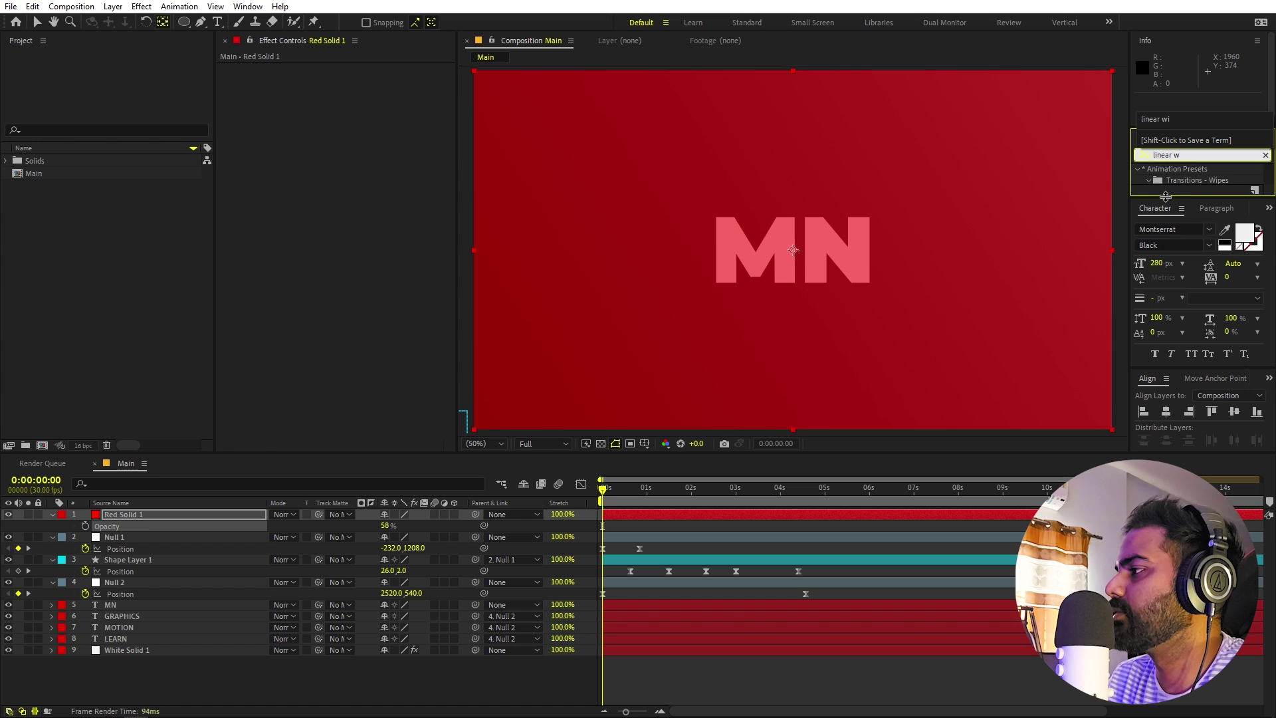
left_click_drag(1166, 195, 201, 517)
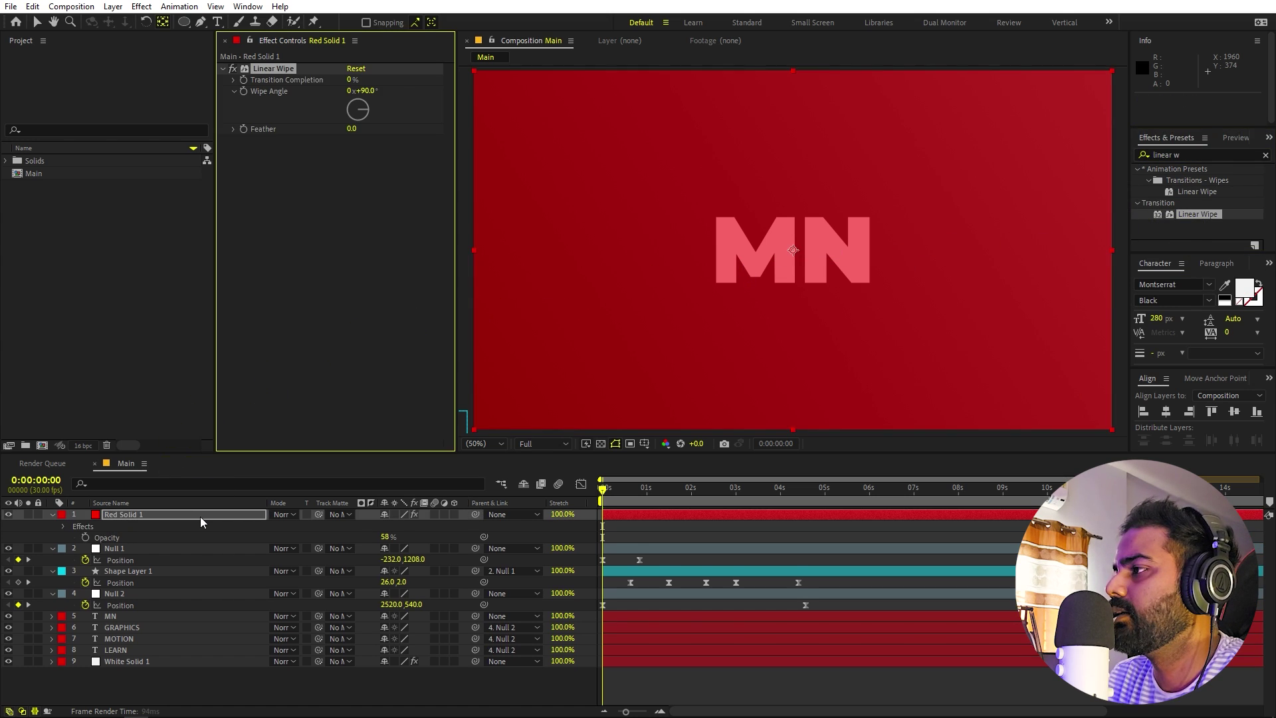
left_click_drag(348, 79, 438, 137)
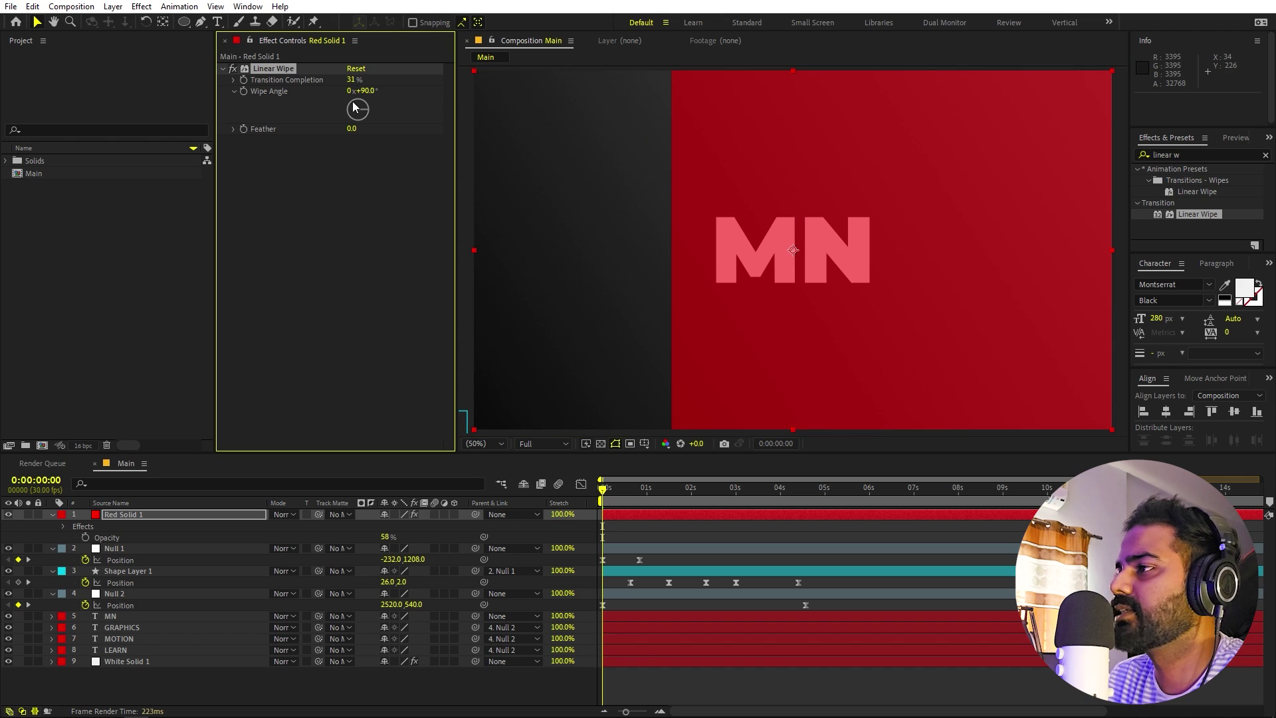
type("-")
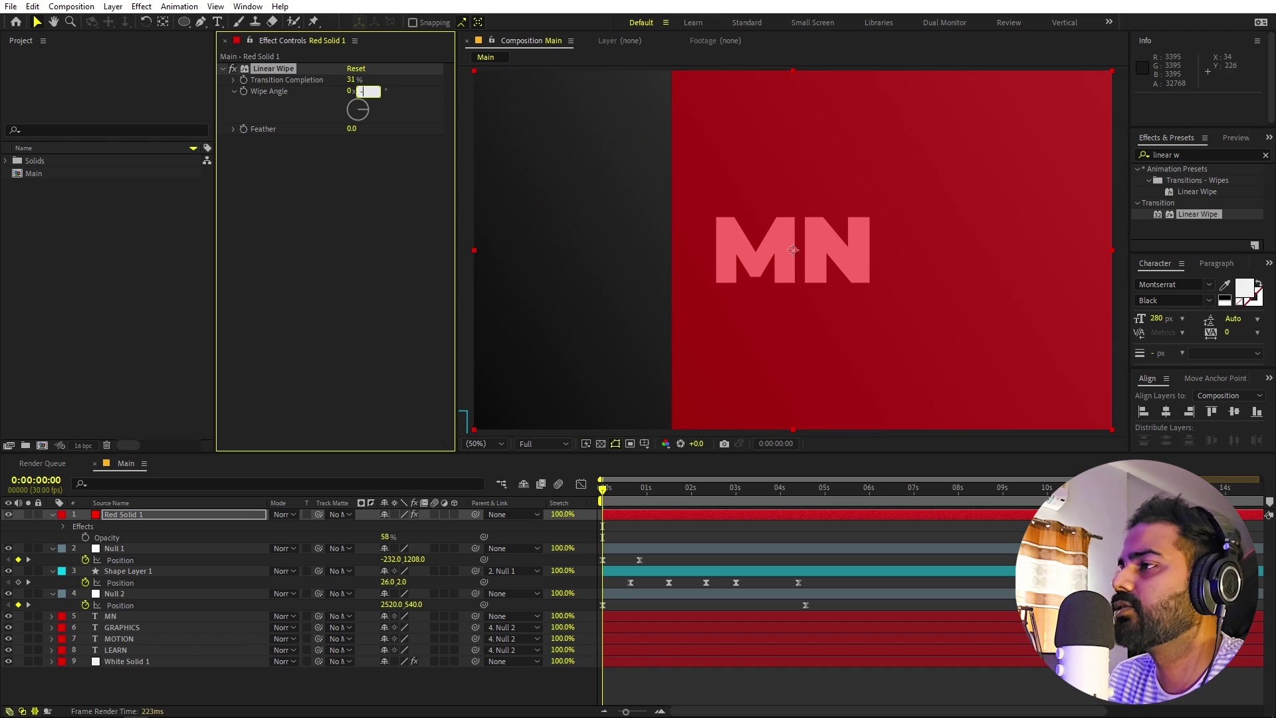
type("90")
key("Return")
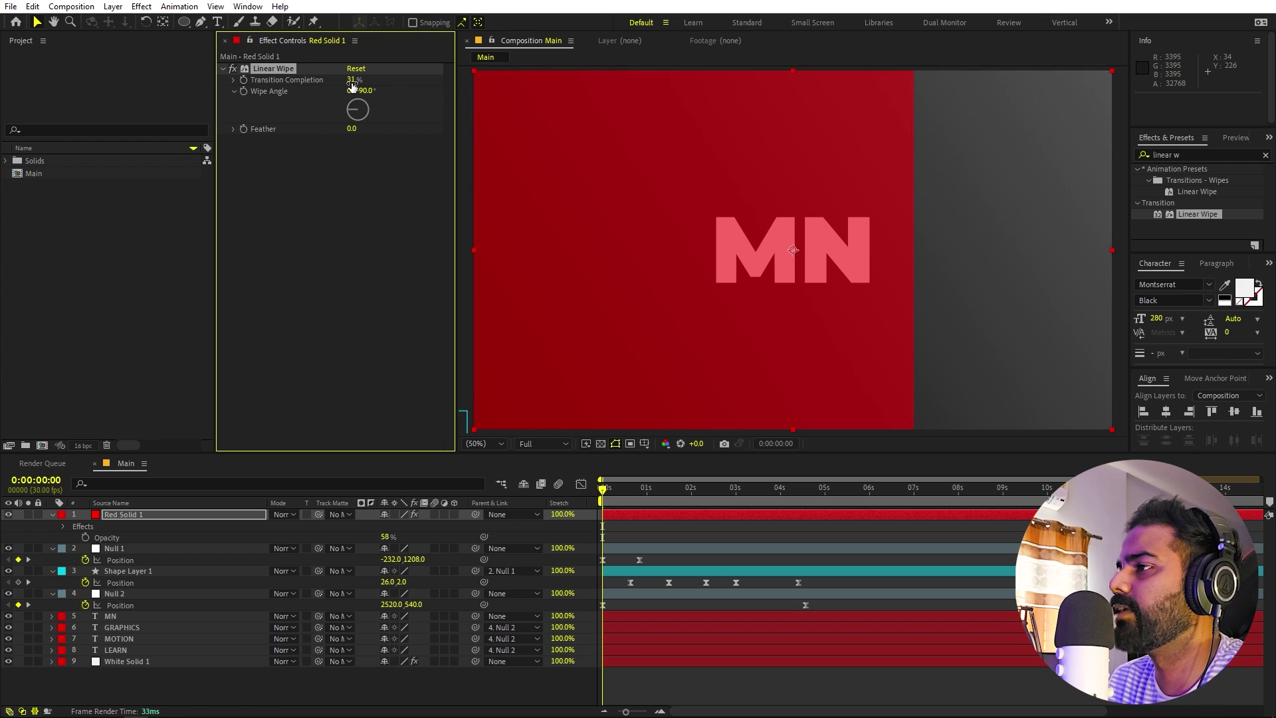
left_click_drag(348, 79, 394, 81)
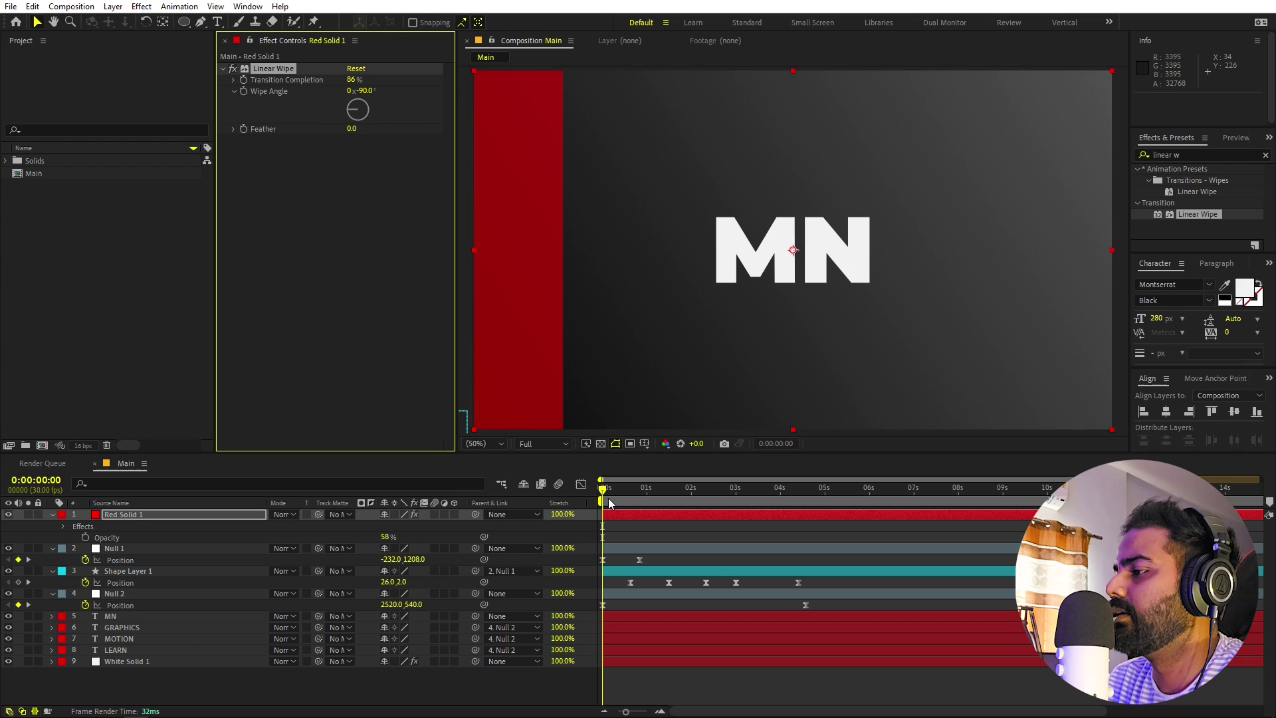
Step: Trim the red solid's start to 0:00:03:02 and keyframe its Transition Completion there at 81%
left_click_drag(634, 501, 739, 509)
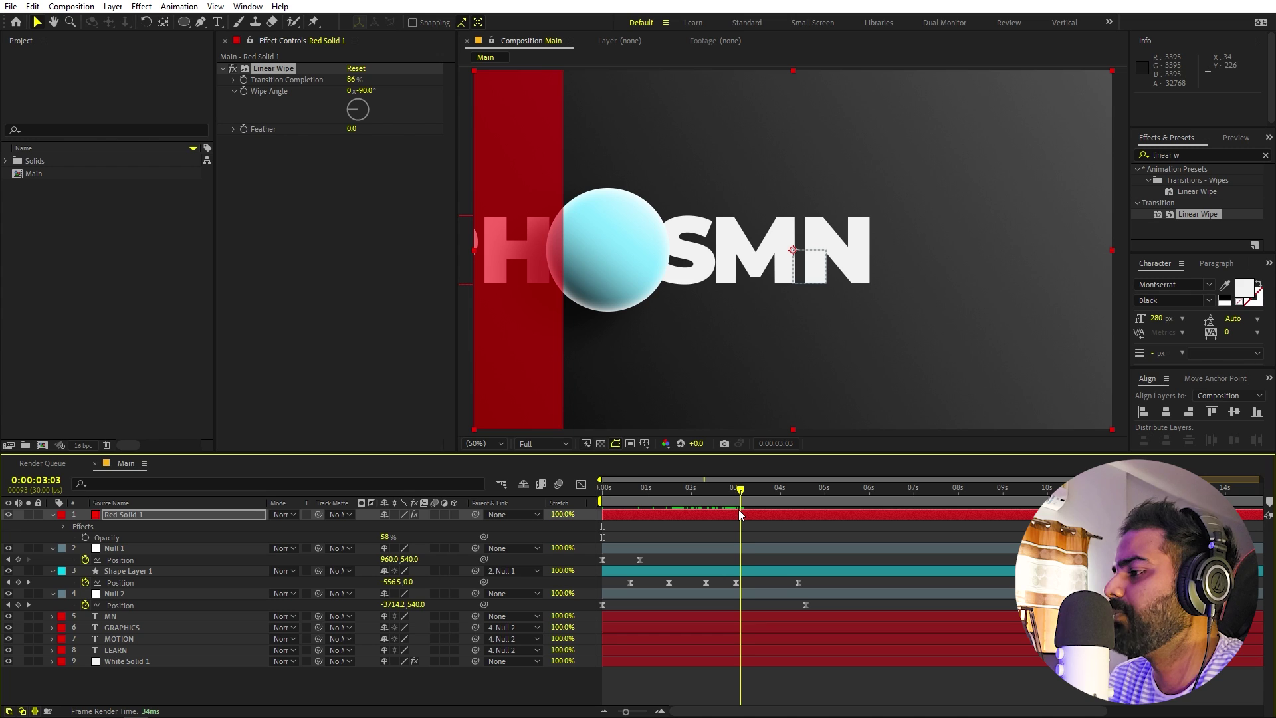
left_click_drag(602, 515, 731, 512)
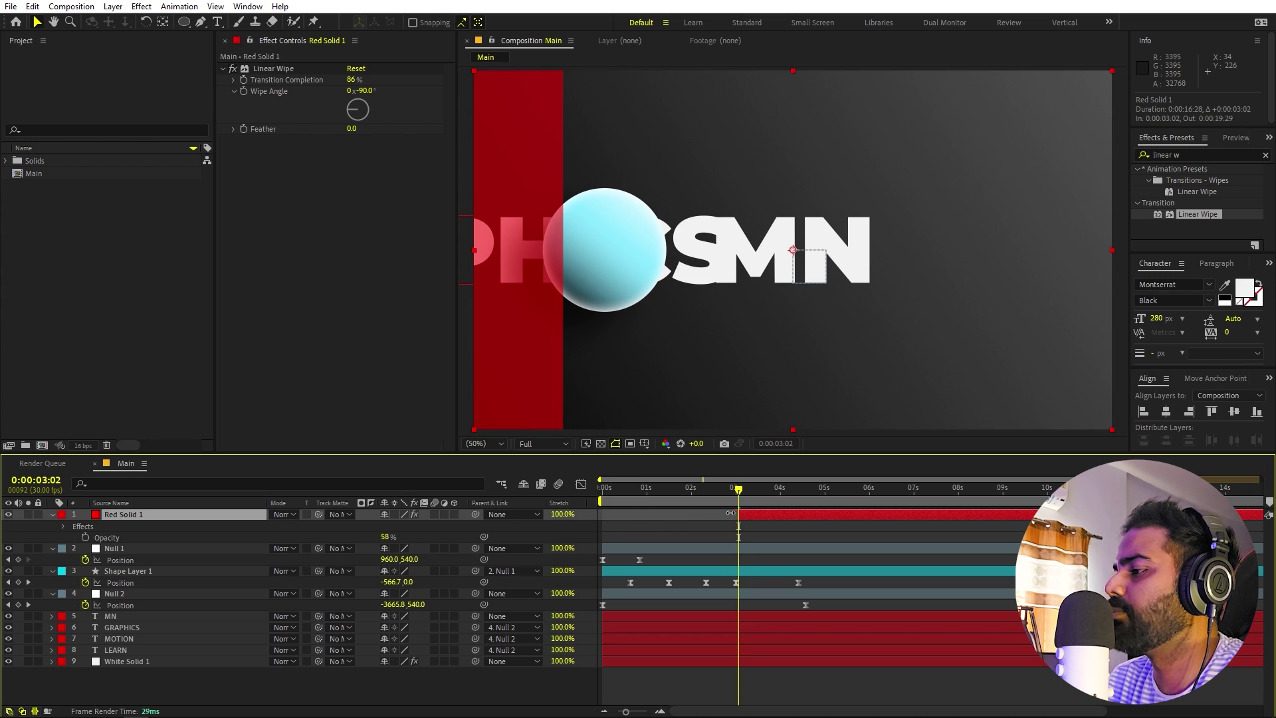
left_click_drag(352, 78, 379, 91)
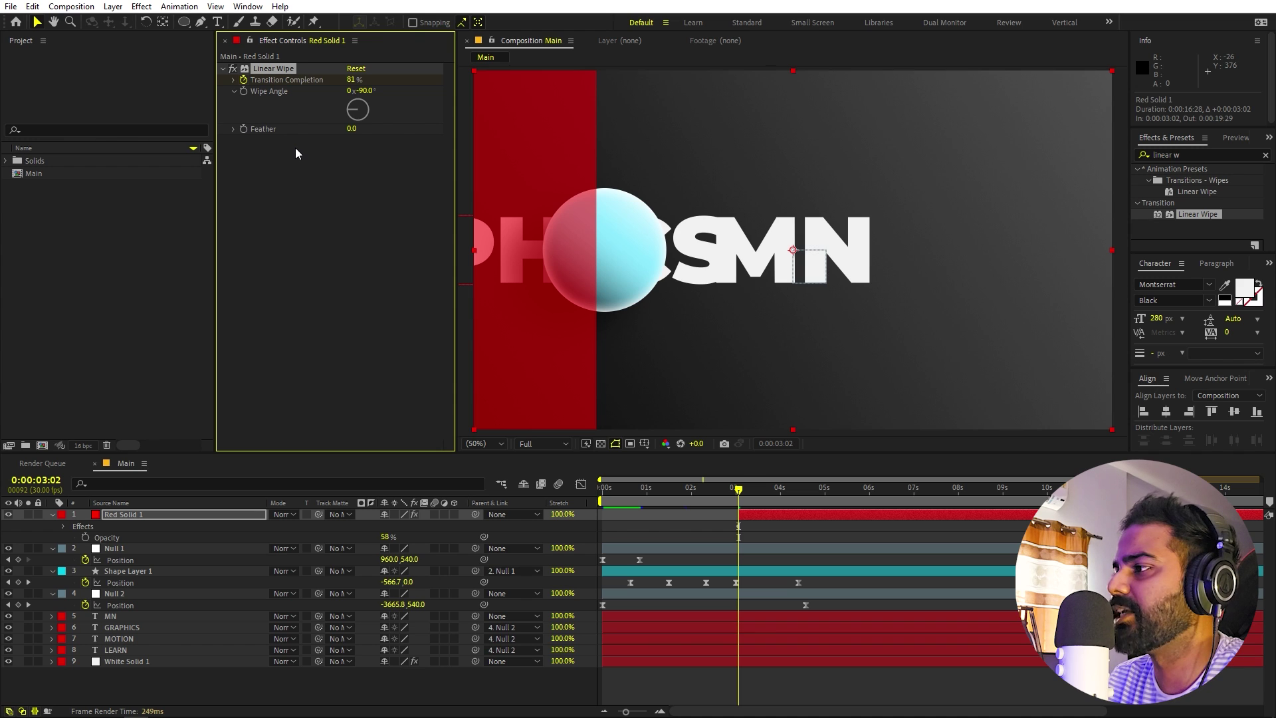
Step: Keyframe the red solid's Transition Completion at 47% at 0:00:03:12 and 0% at 0:00:03:22
key("space")
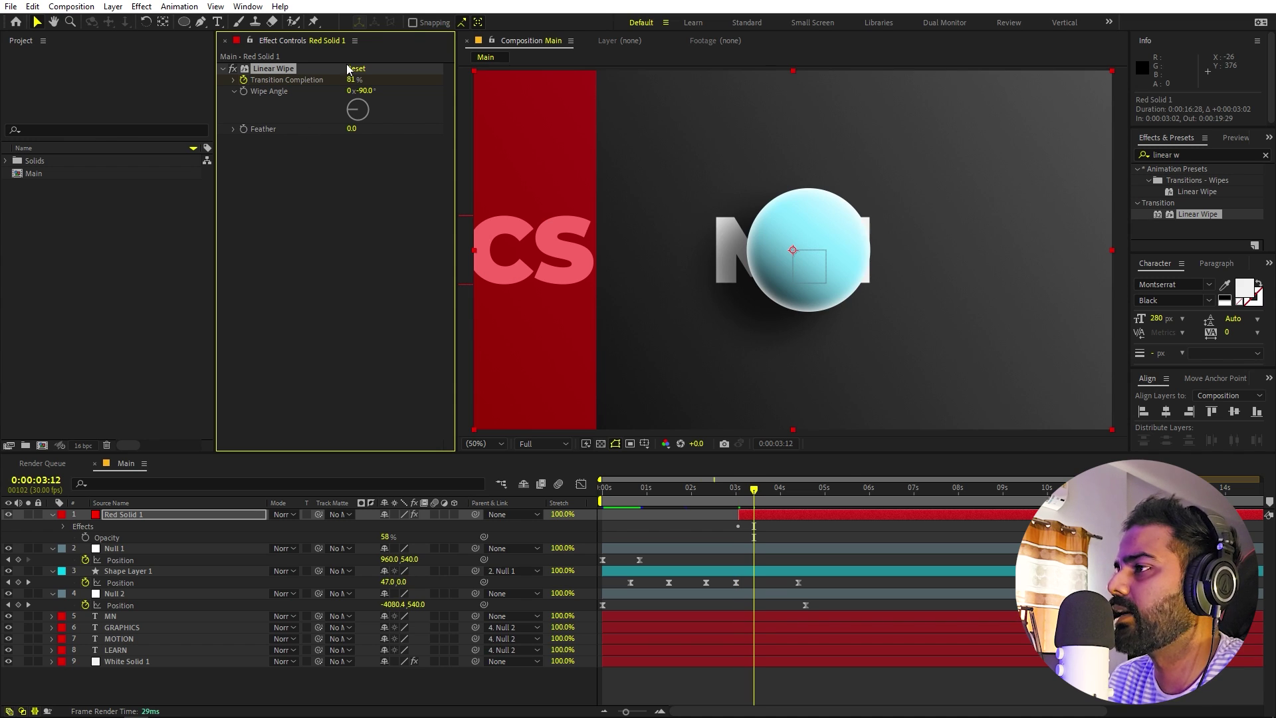
left_click_drag(350, 80, 142, 91)
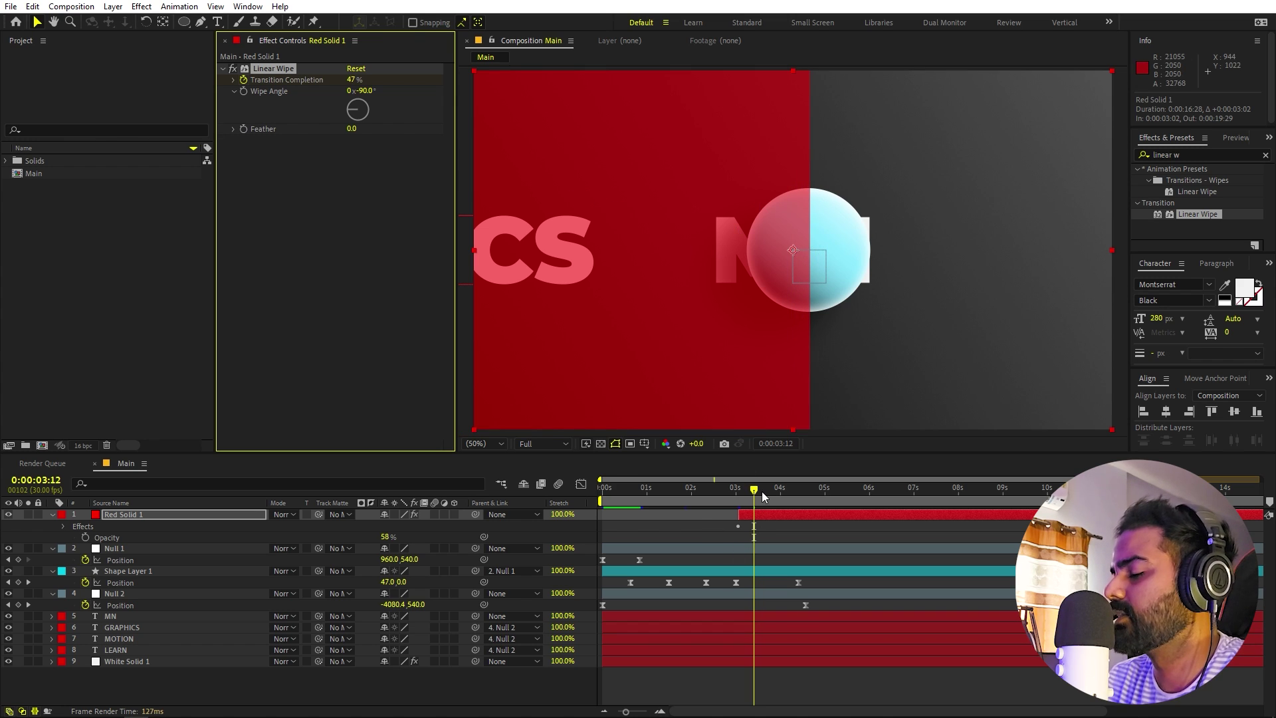
key("shift+Page_Down")
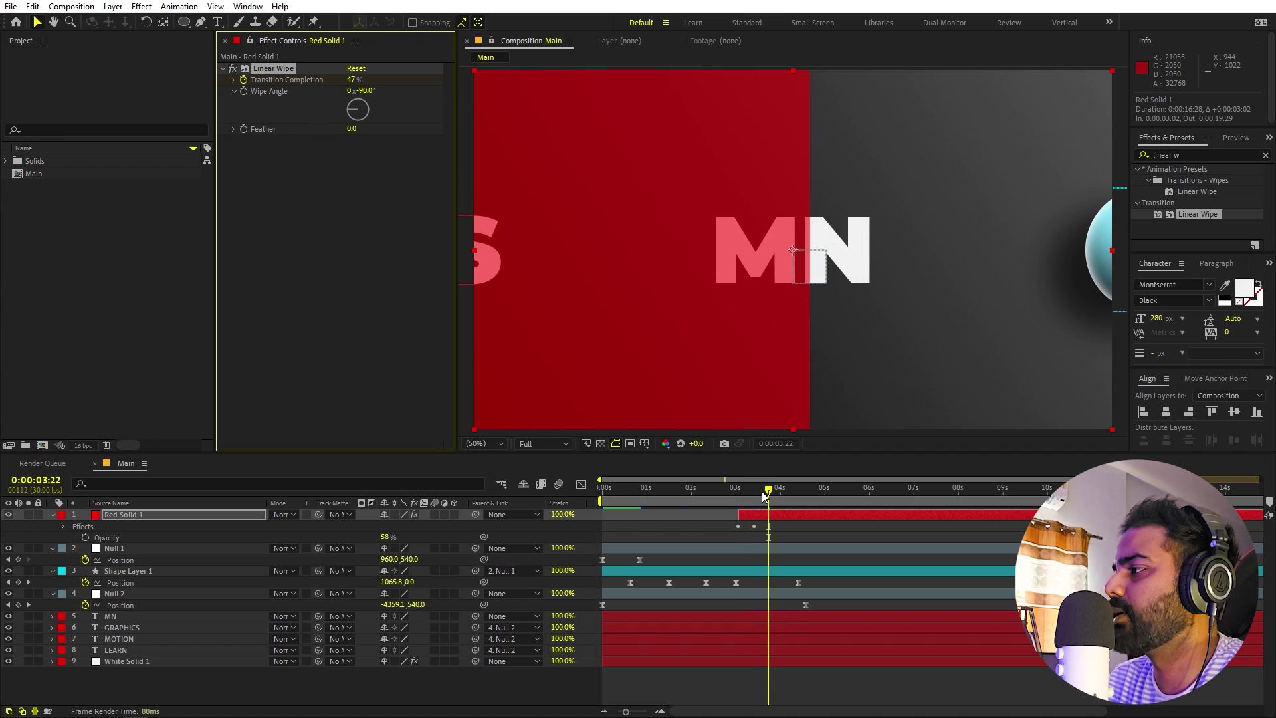
left_click_drag(353, 83, 86, 130)
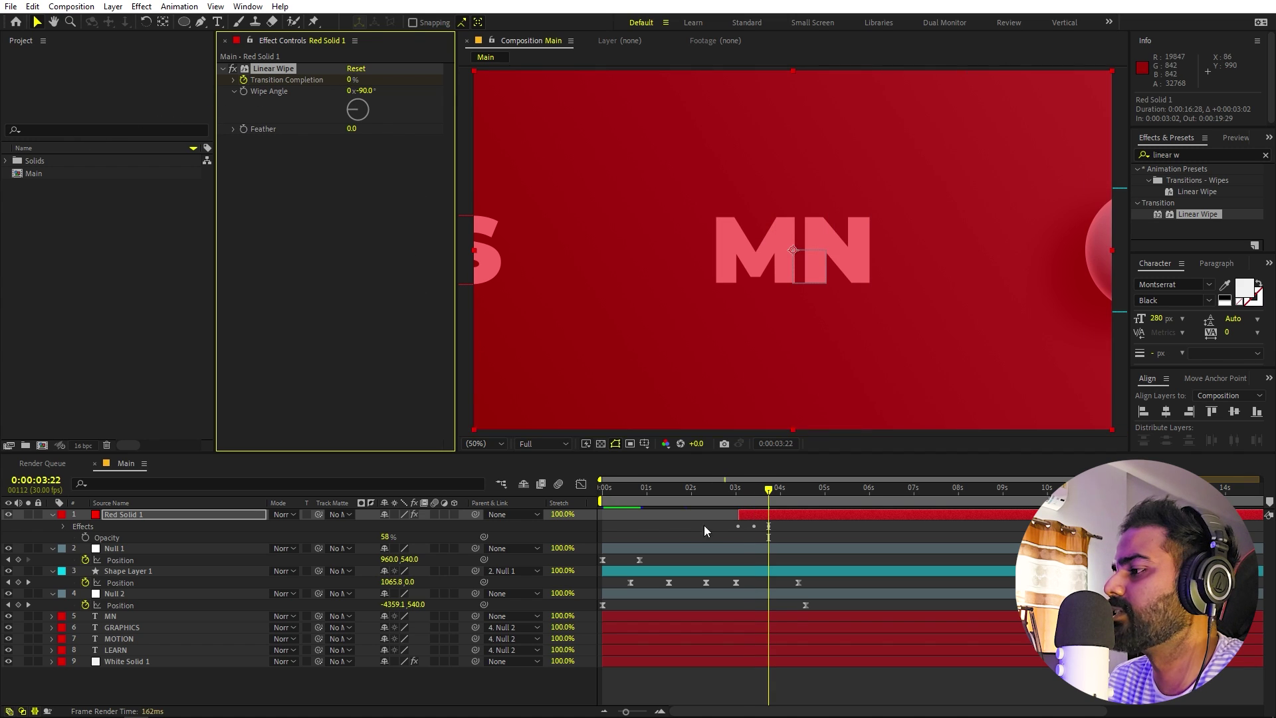
Step: Add in-between Transition Completion keyframes of 12% at 0:00:03:17 and 72% at 0:00:03:07, following the ball, and scrub through the wipe
key("u")
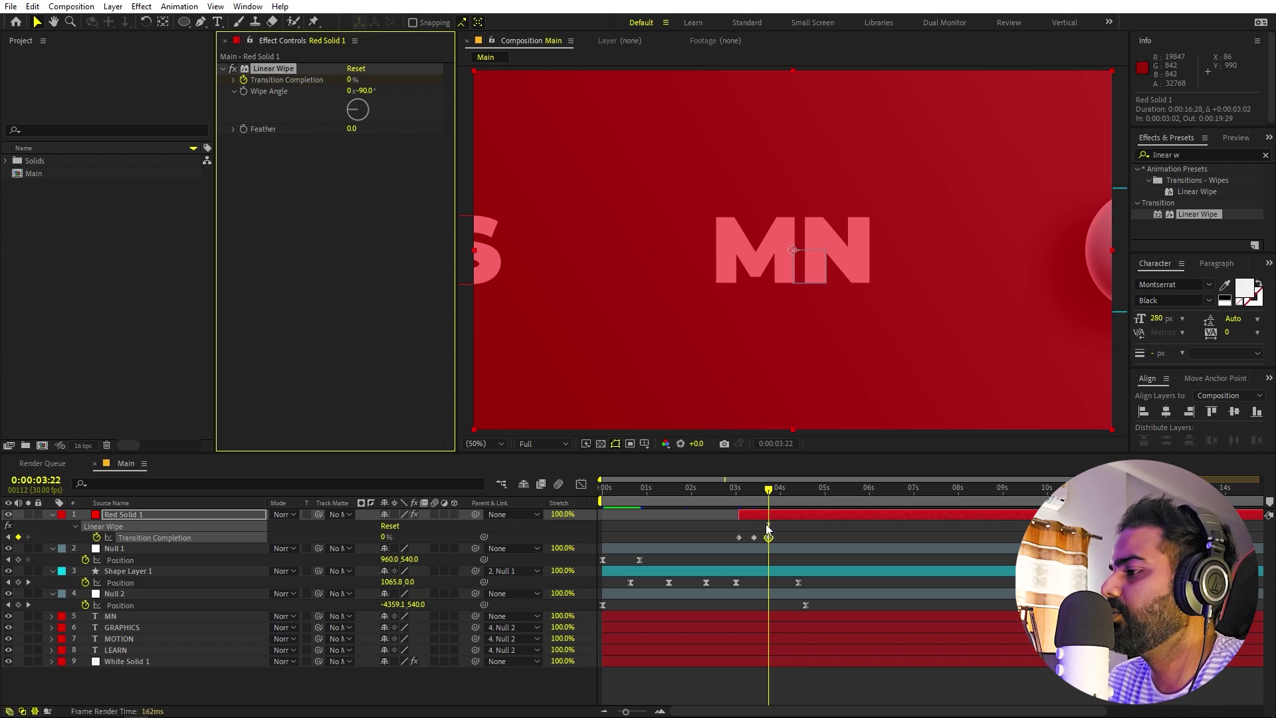
left_click_drag(628, 713, 642, 713)
left_click(903, 489)
left_click_drag(901, 492, 897, 492)
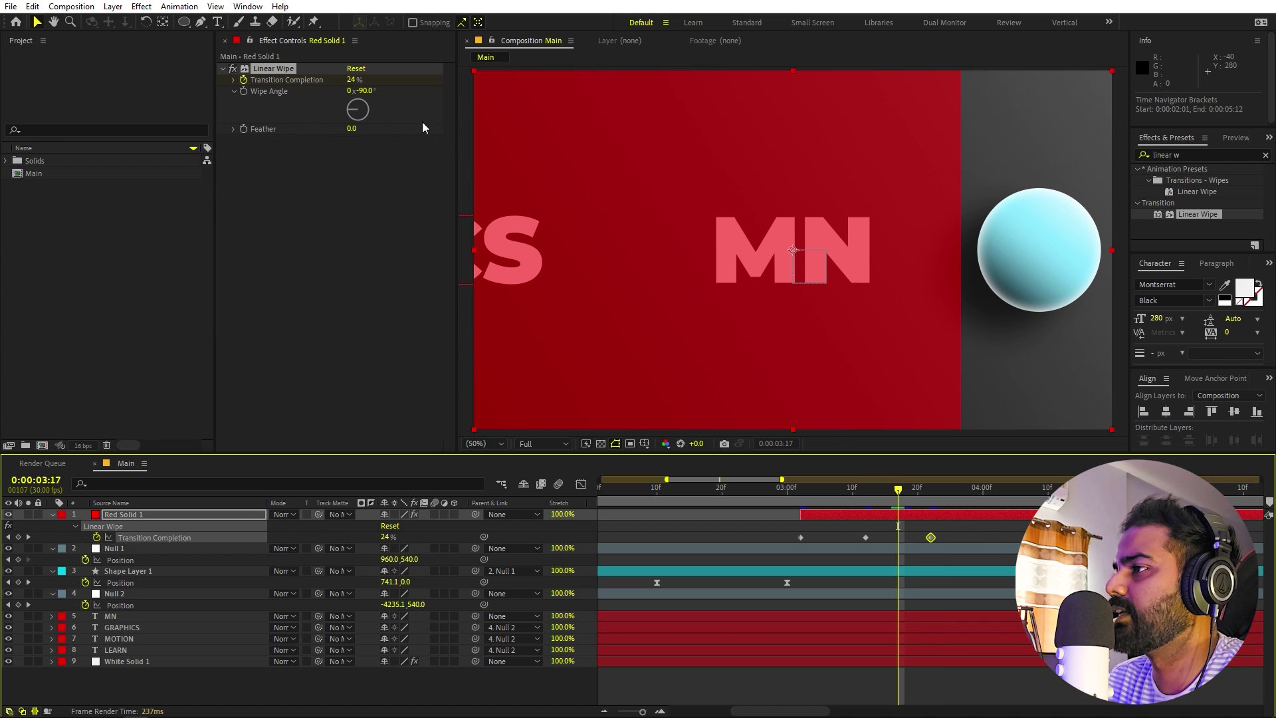
left_click(351, 80)
left_click_drag(352, 79, 316, 121)
left_click(835, 494)
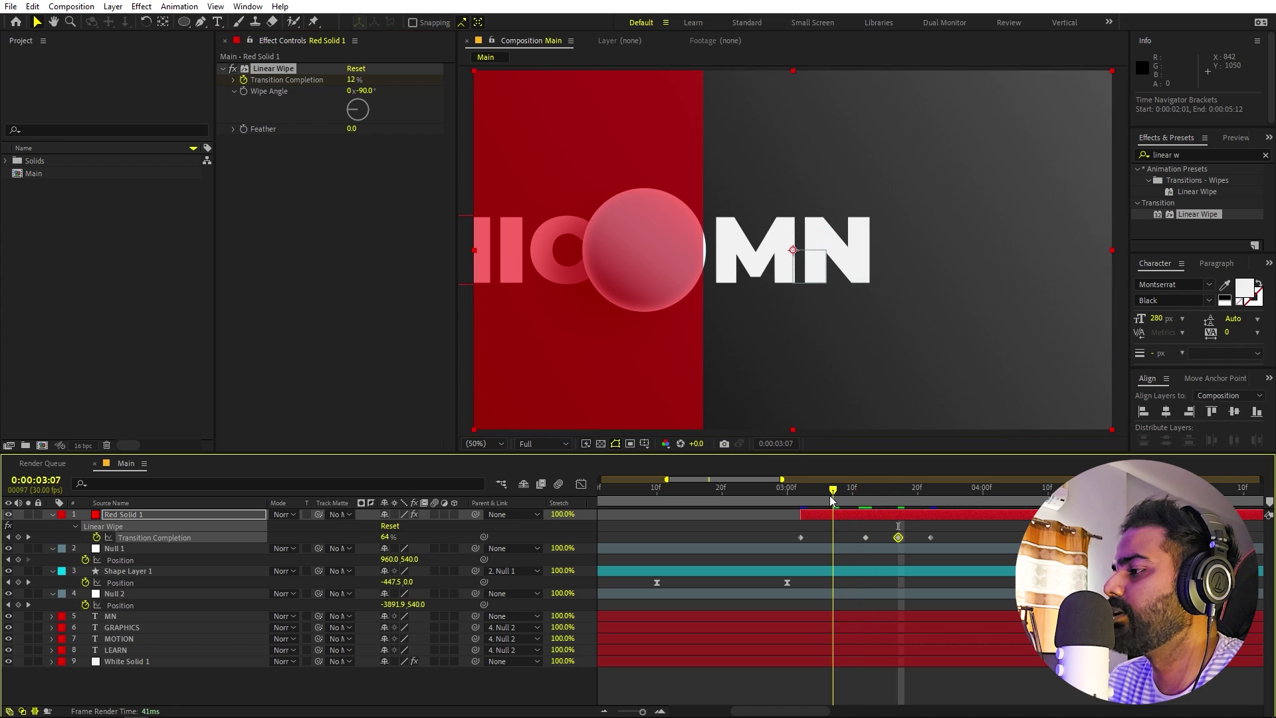
left_click_drag(351, 81, 415, 90)
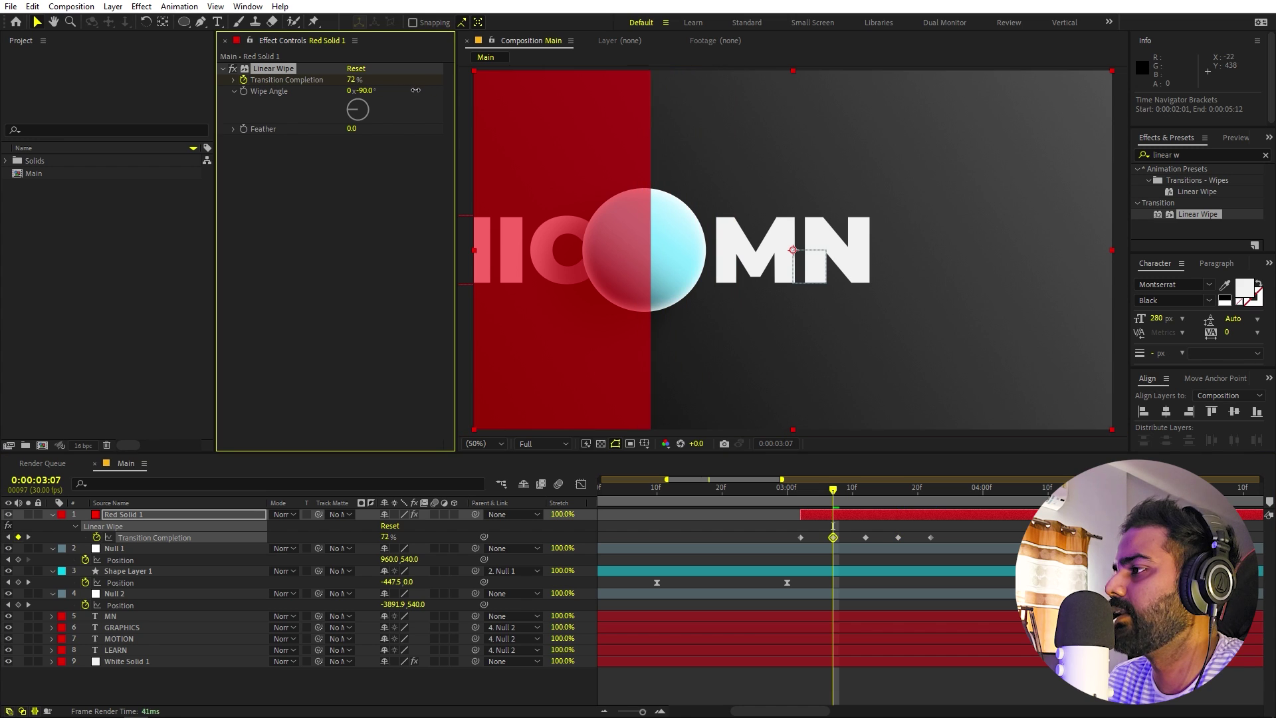
left_click_drag(804, 495, 944, 492)
Step: Set the red solid's Opacity to 100%
left_click(204, 513)
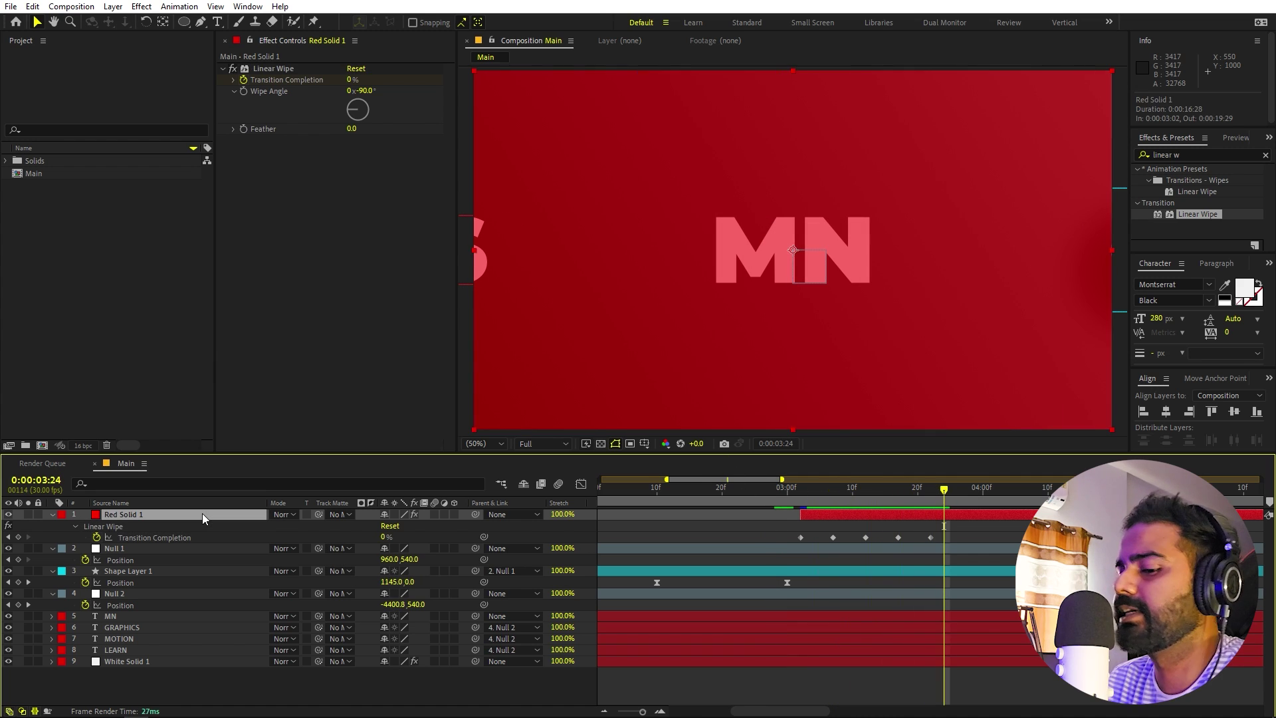
key("t")
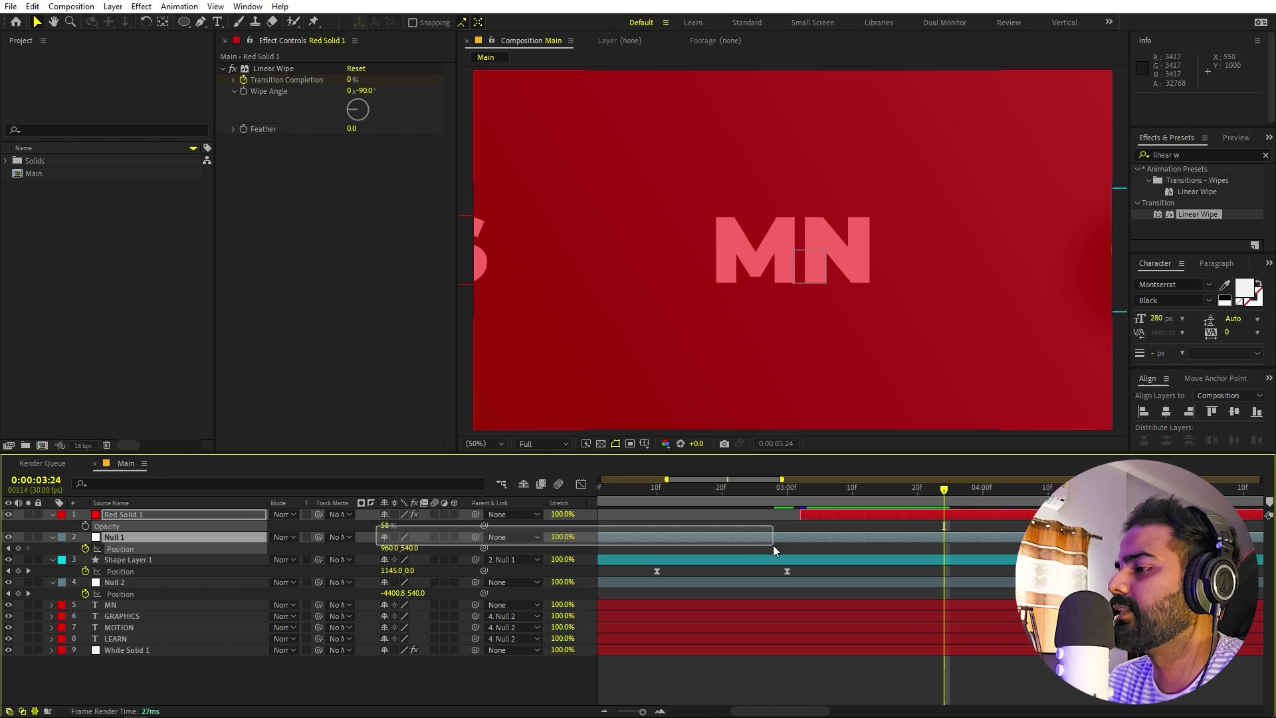
key("F2")
left_click_drag(388, 529, 432, 530)
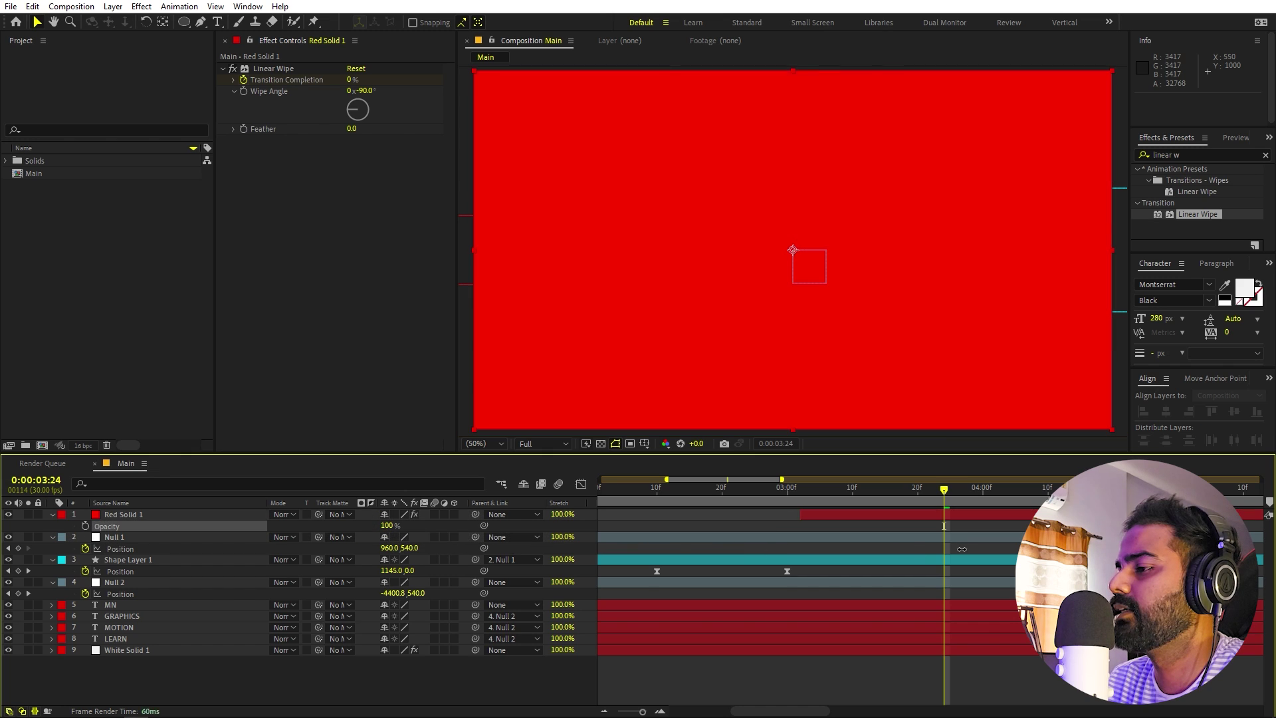
Step: Collapse the red solid's properties and place its layer directly above the MN text layer
left_click(61, 514)
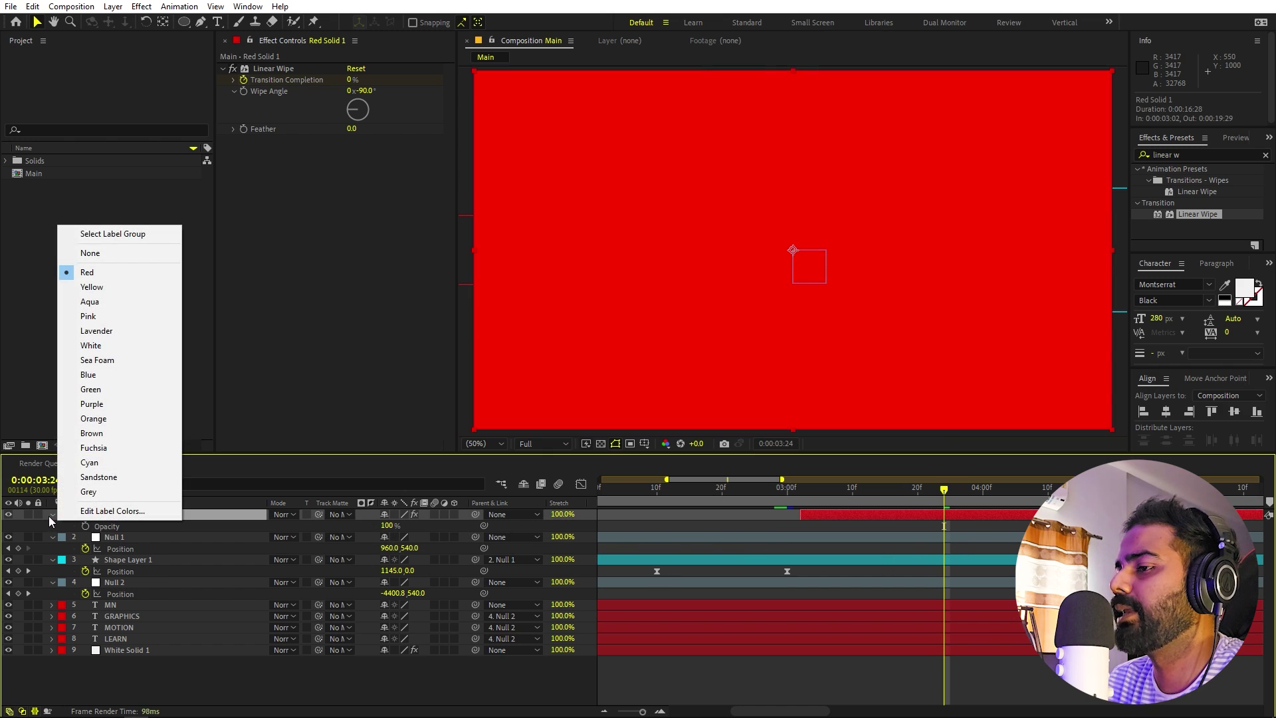
left_click(53, 514)
left_click_drag(121, 515, 123, 595)
Step: Assign Red Solid 1 as the track matte of the MN text layer
left_click(124, 594)
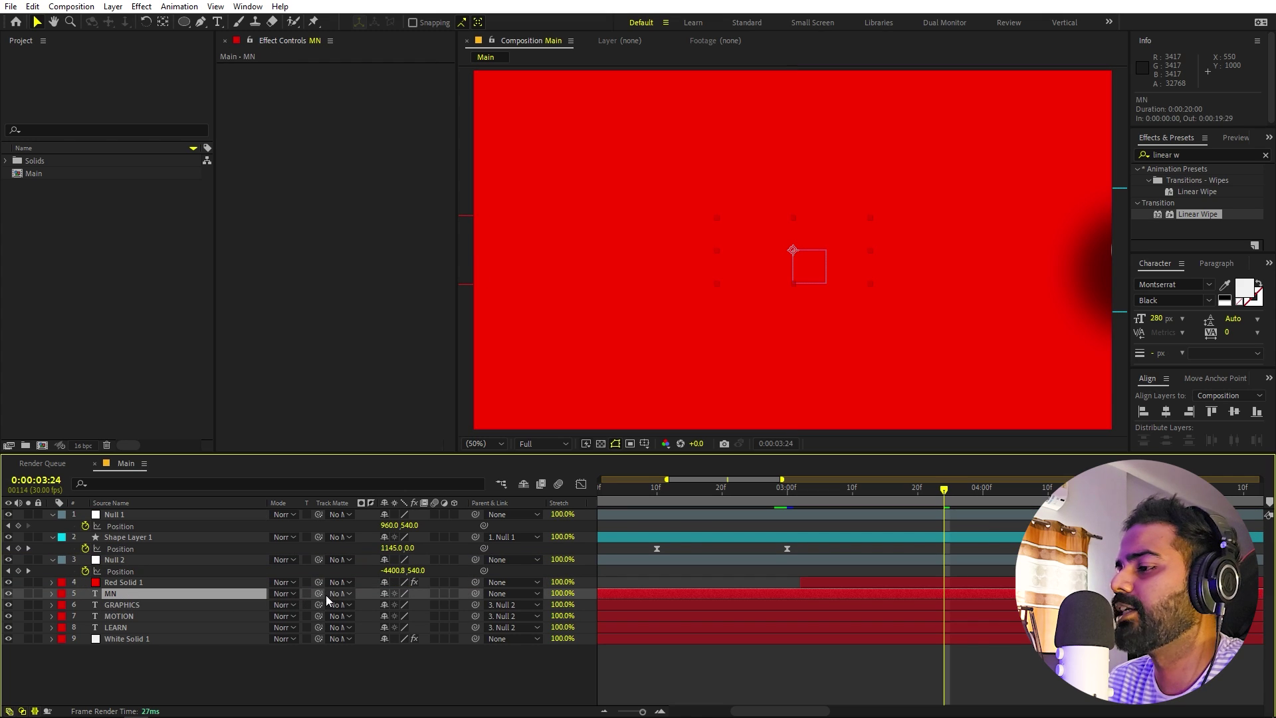
left_click_drag(320, 591, 186, 581)
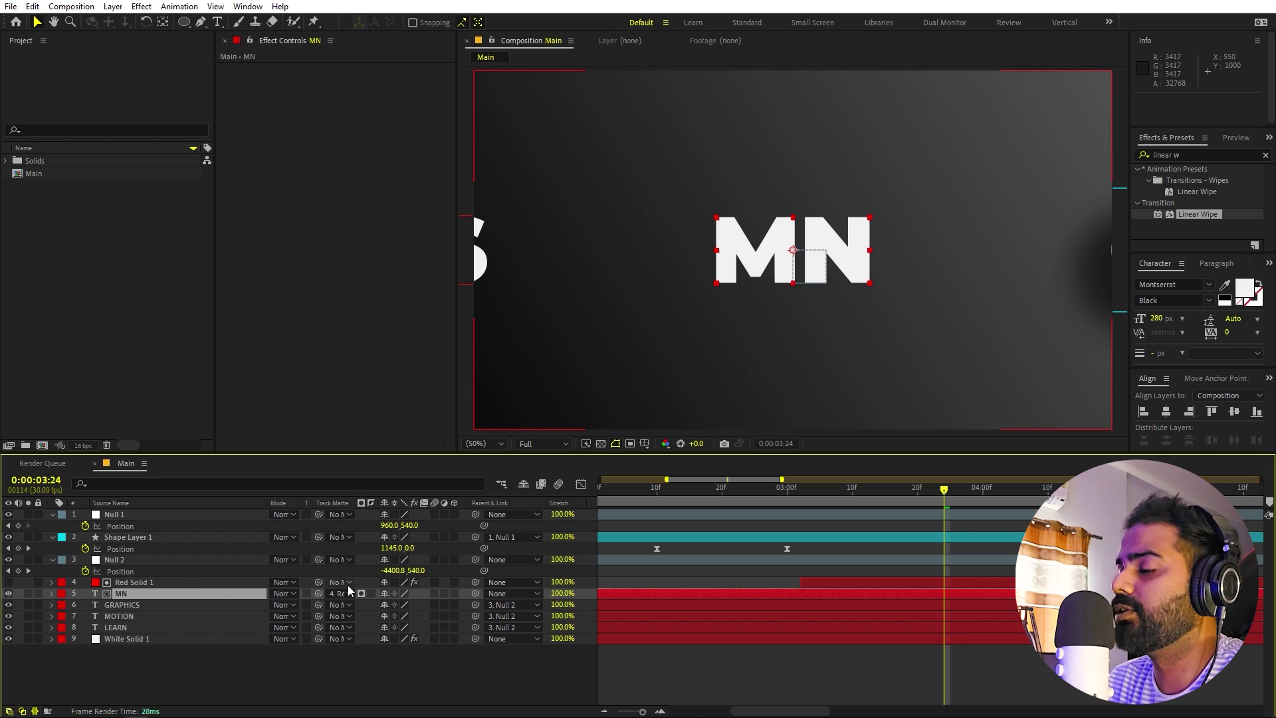
left_click(342, 594)
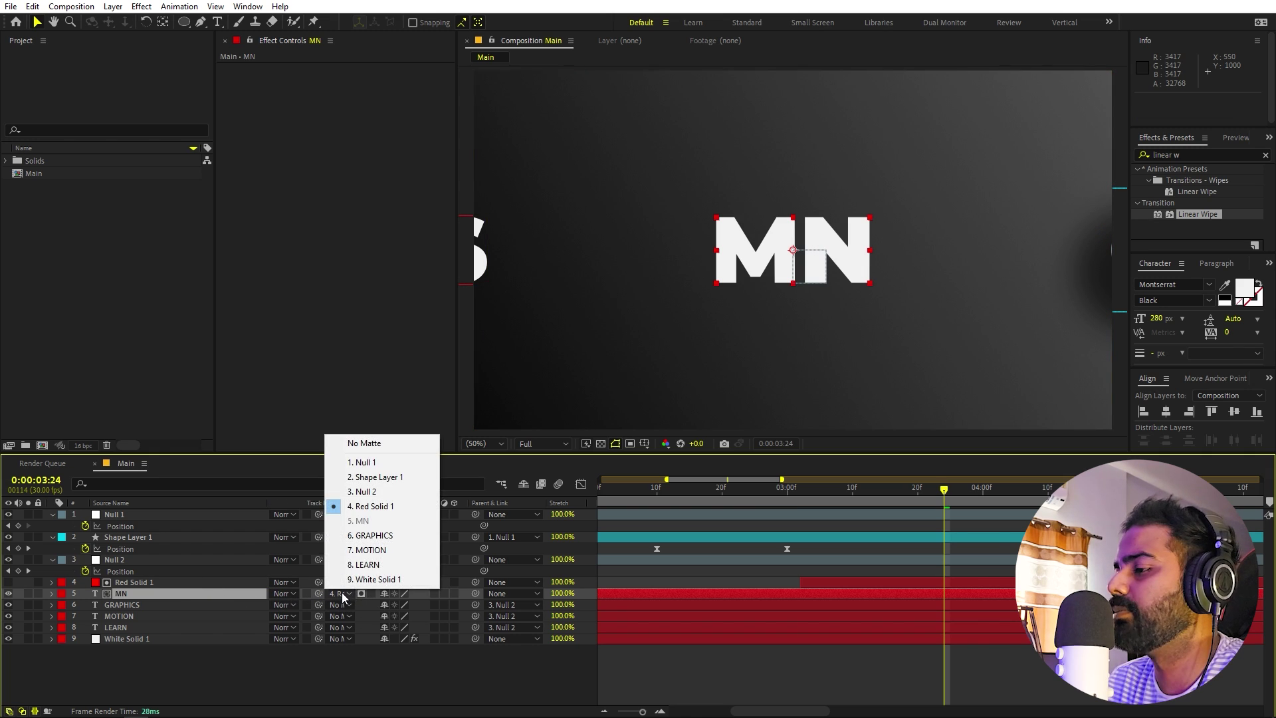
left_click(804, 674)
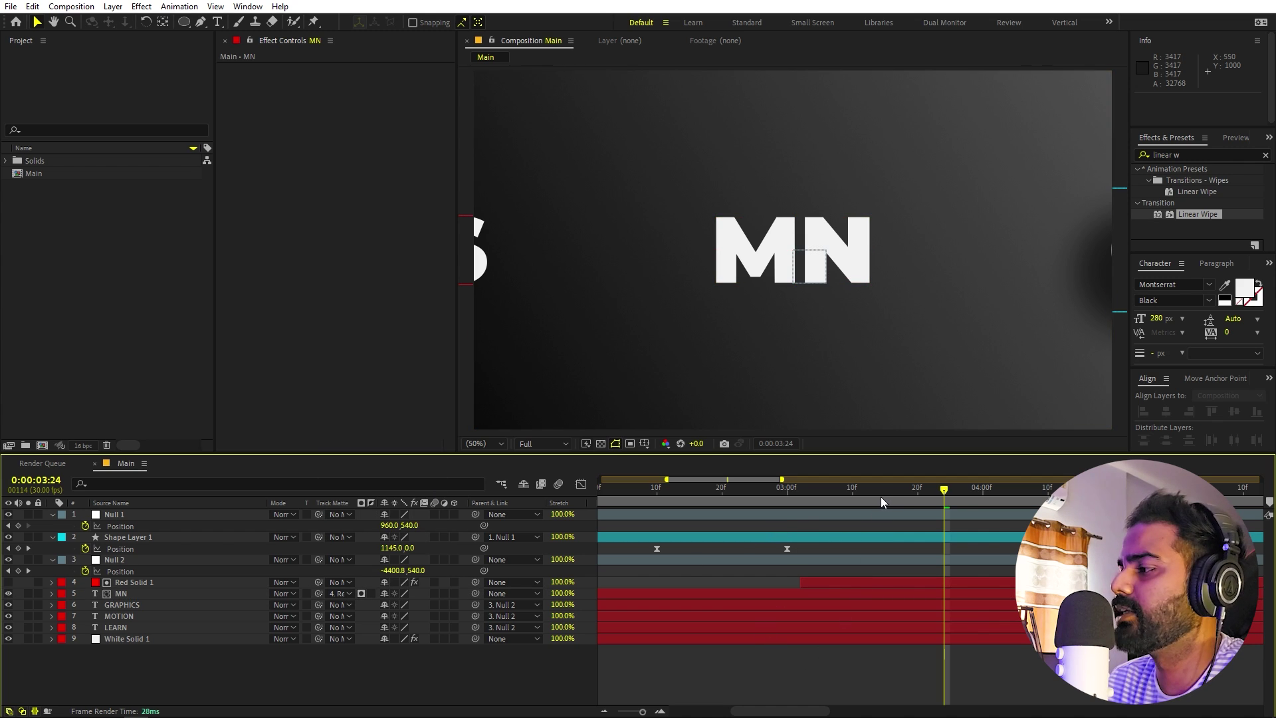
Step: Play the animation with the view fitted up to 100%, then scrub through the composition to check the ball revealing the MN text
left_click_drag(887, 495, 719, 512)
key("space")
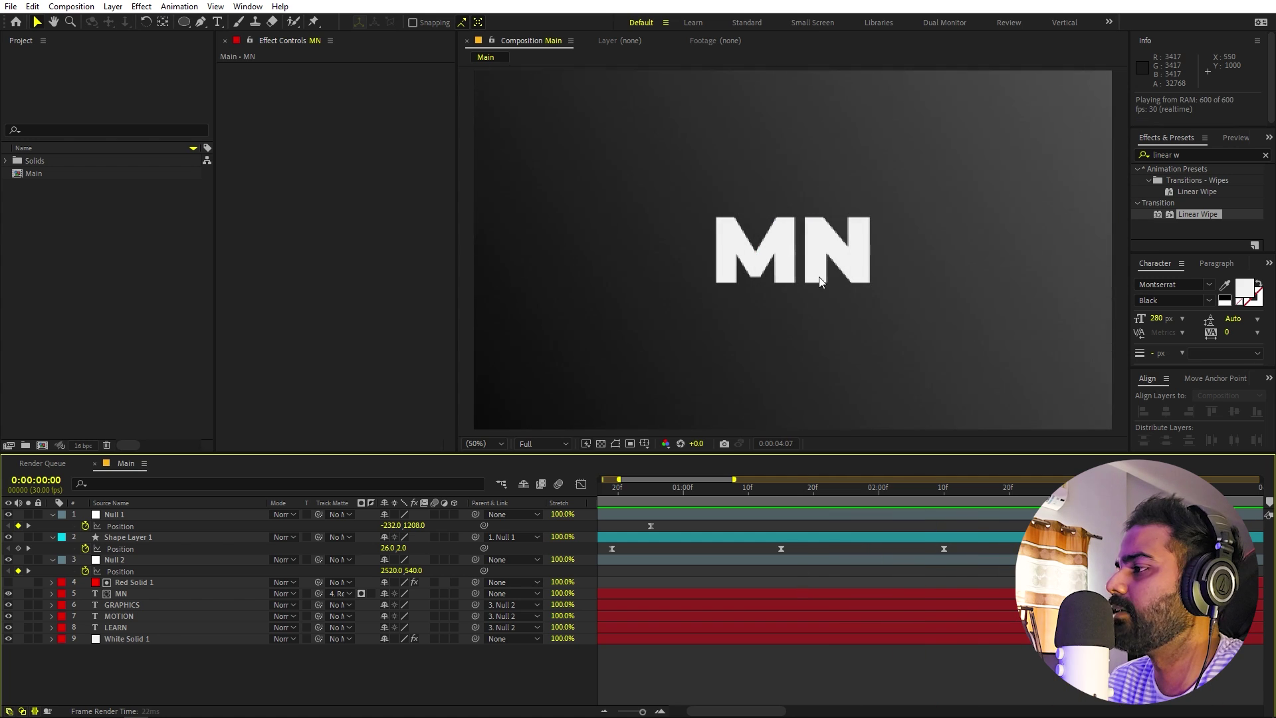
left_click(472, 443)
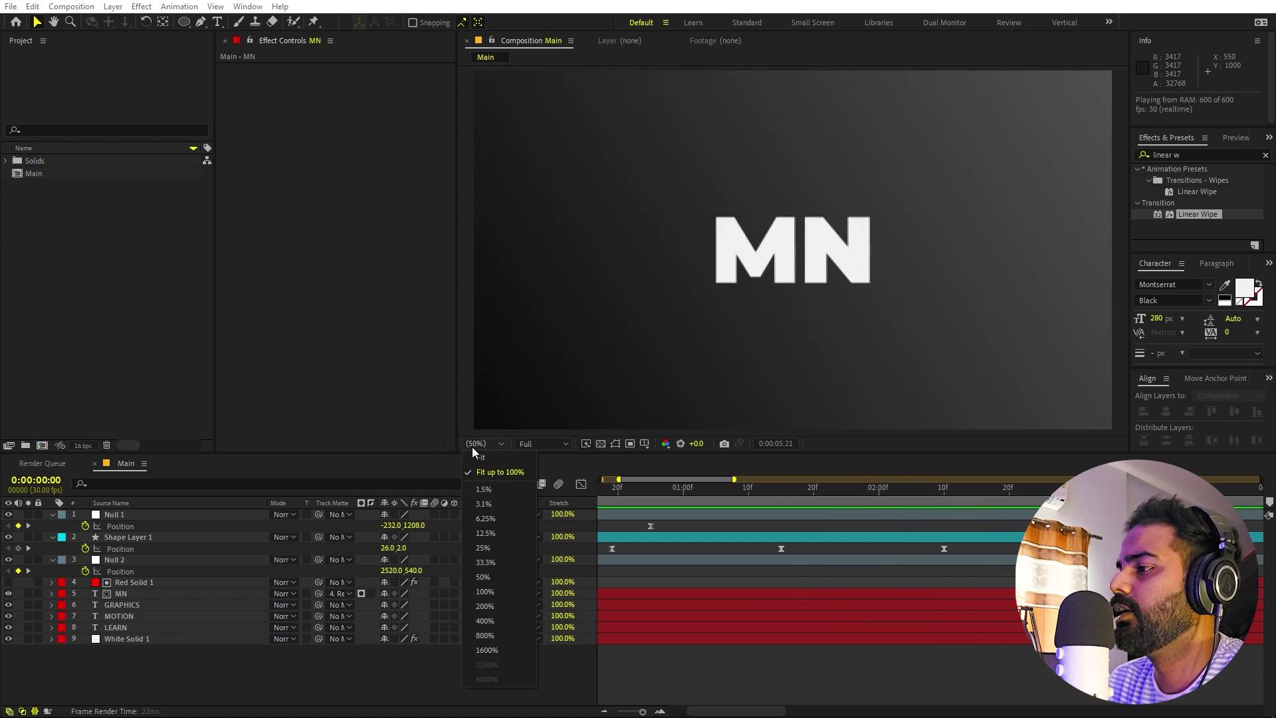
left_click(516, 469)
key(";")
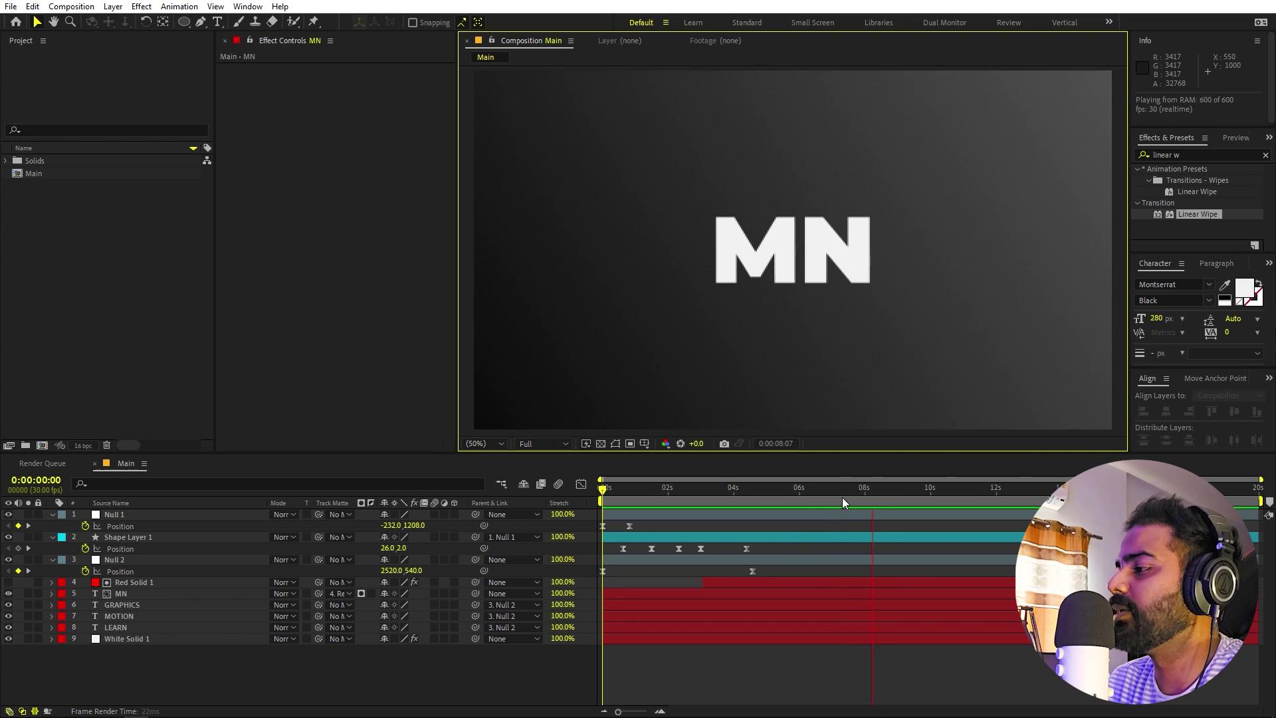
key("space")
left_click_drag(602, 537, 663, 540)
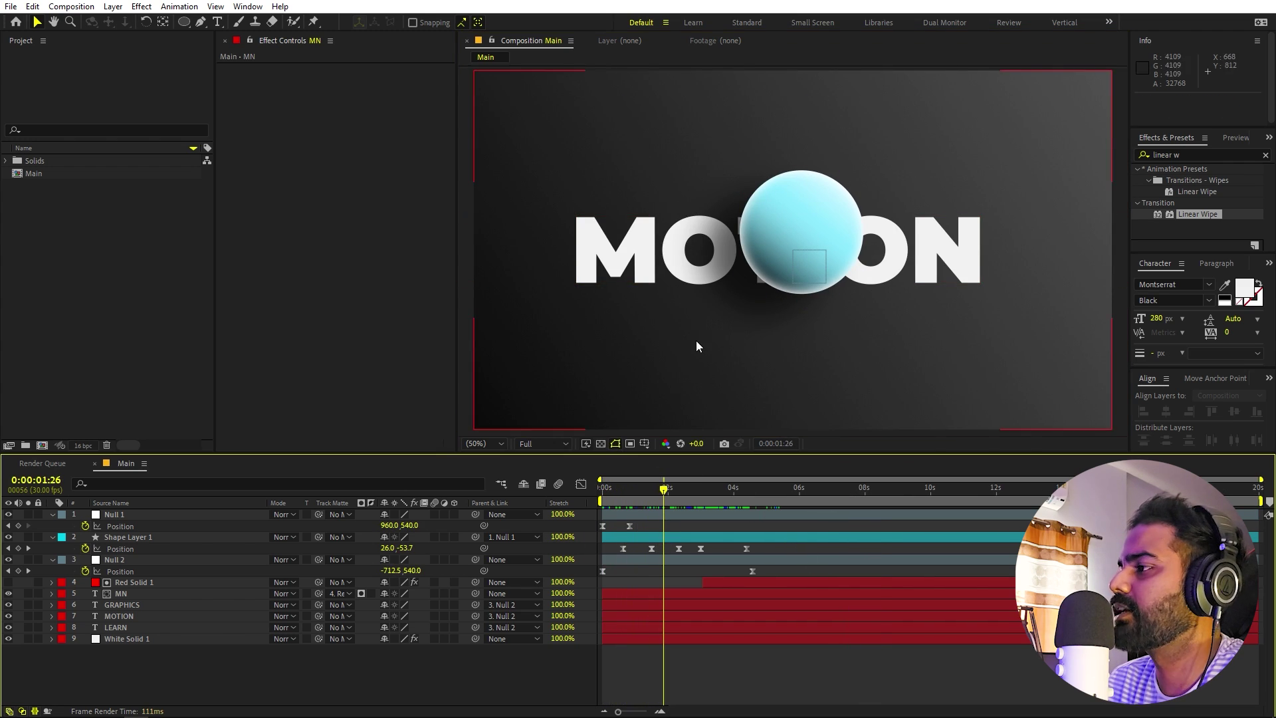
left_click(710, 495)
left_click_drag(712, 496, 765, 496)
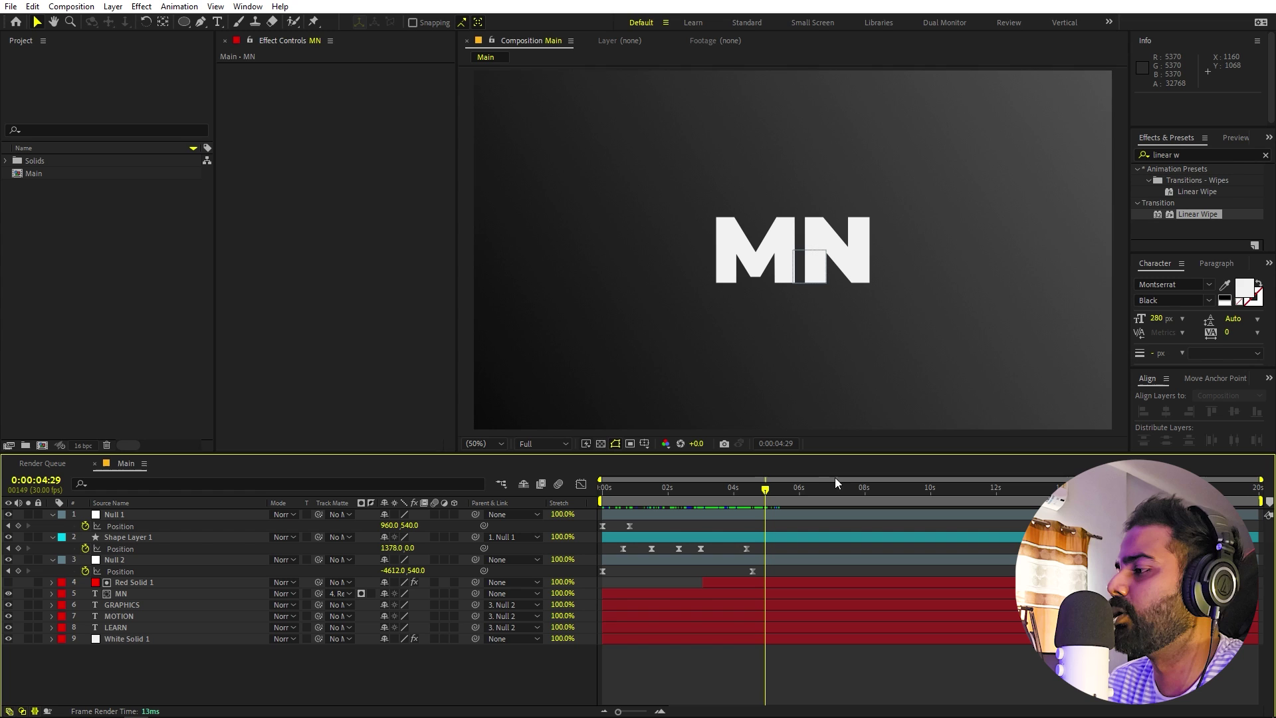